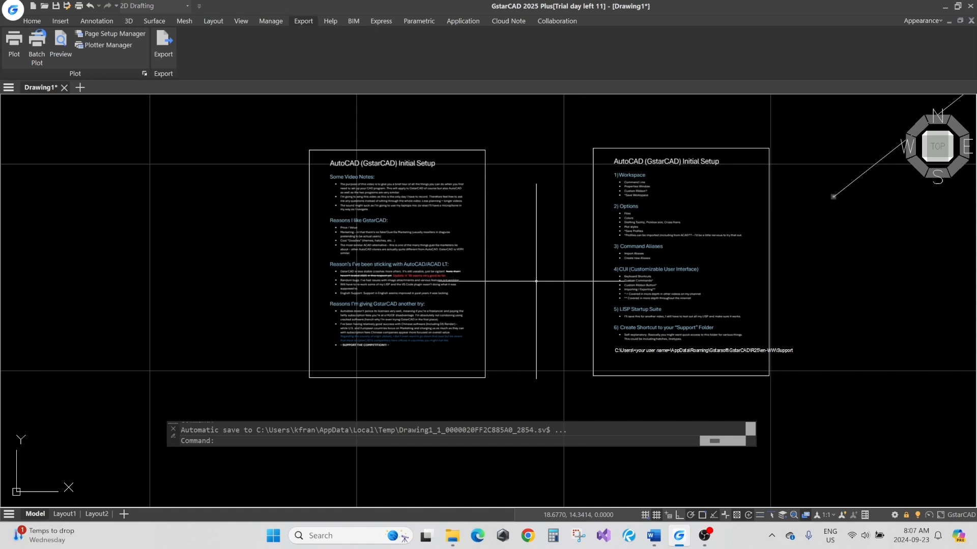
# Step: Examine the first notes page, reading the video notes and the reasons for liking GstarCAD
pyautogui.scroll(5, 699, 277)
pyautogui.scroll(-5, 696, 318)
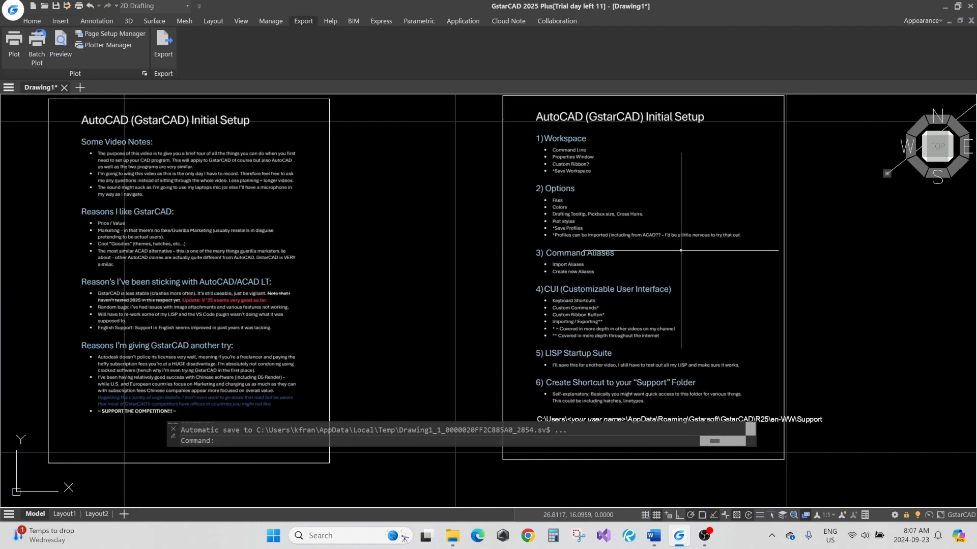
pyautogui.click(502, 229)
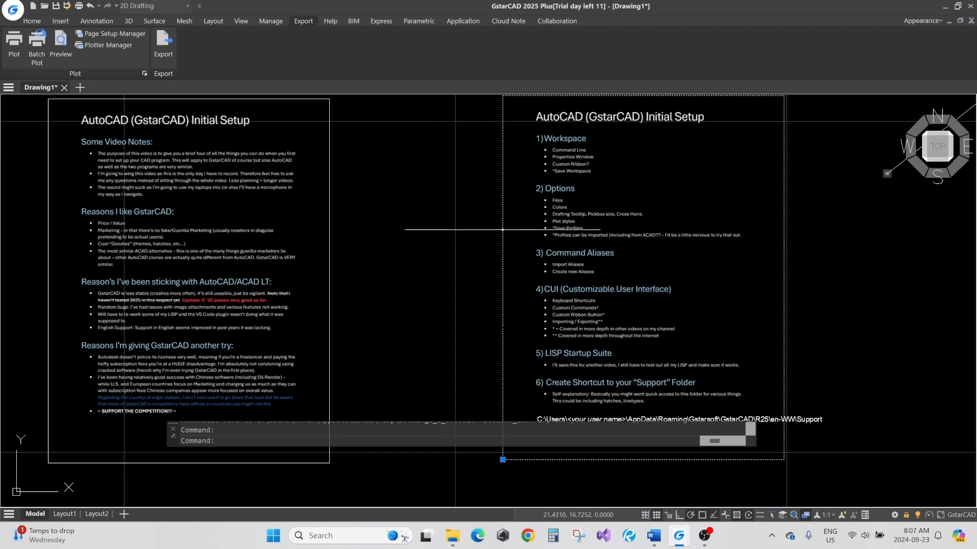
pyautogui.press('Escape')
pyautogui.moveTo(438, 212); pyautogui.dragTo(618, 232, button='middle')
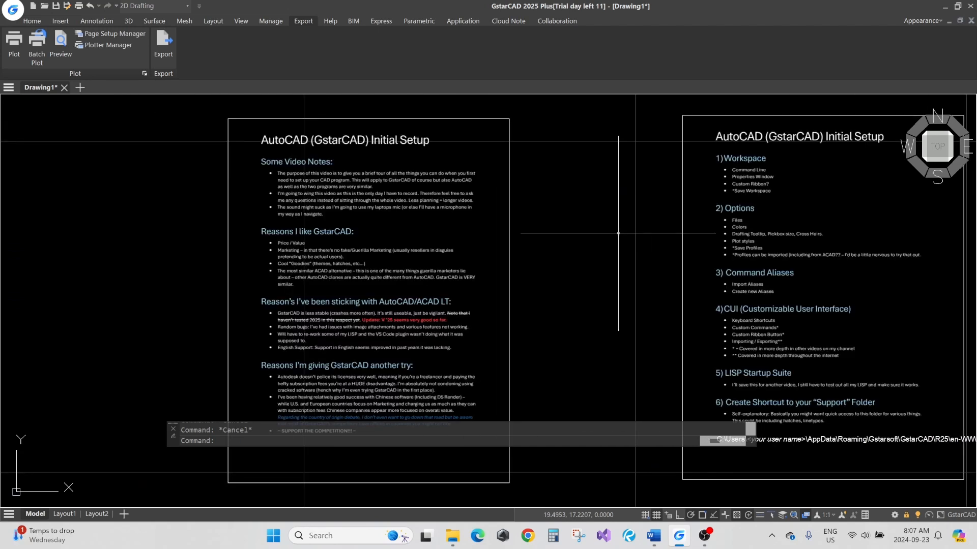
pyautogui.scroll(3, 556, 230)
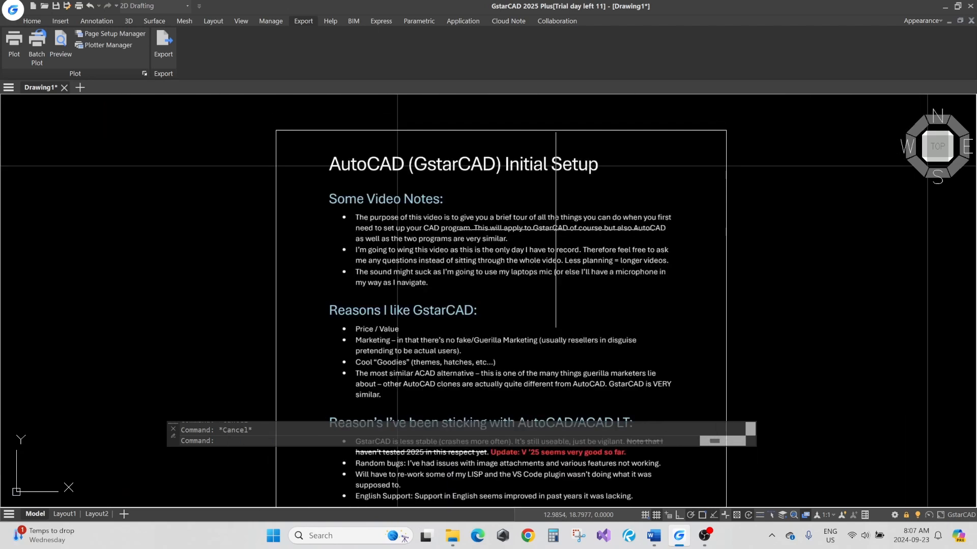
pyautogui.moveTo(526, 331); pyautogui.dragTo(530, 201, button='middle')
pyautogui.moveTo(527, 336)
pyautogui.mouseDown(button='middle')
pyautogui.moveTo(532, 205)
pyautogui.moveTo(523, 347)
pyautogui.mouseUp(button='middle')
pyautogui.moveTo(513, 203)
pyautogui.mouseDown(button='middle')
pyautogui.moveTo(512, 266)
pyautogui.moveTo(514, 203)
pyautogui.moveTo(514, 224)
pyautogui.mouseUp(button='middle')
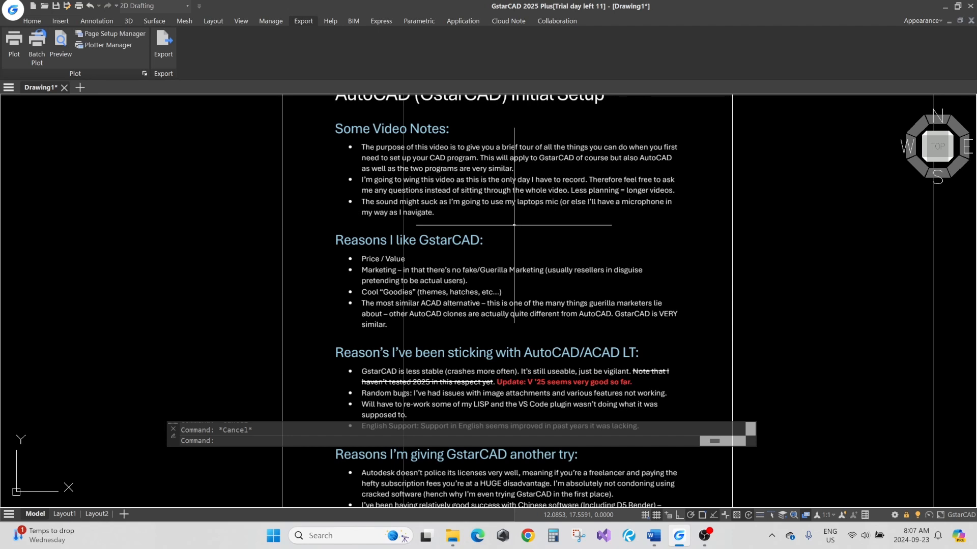
pyautogui.scroll(5, 514, 224)
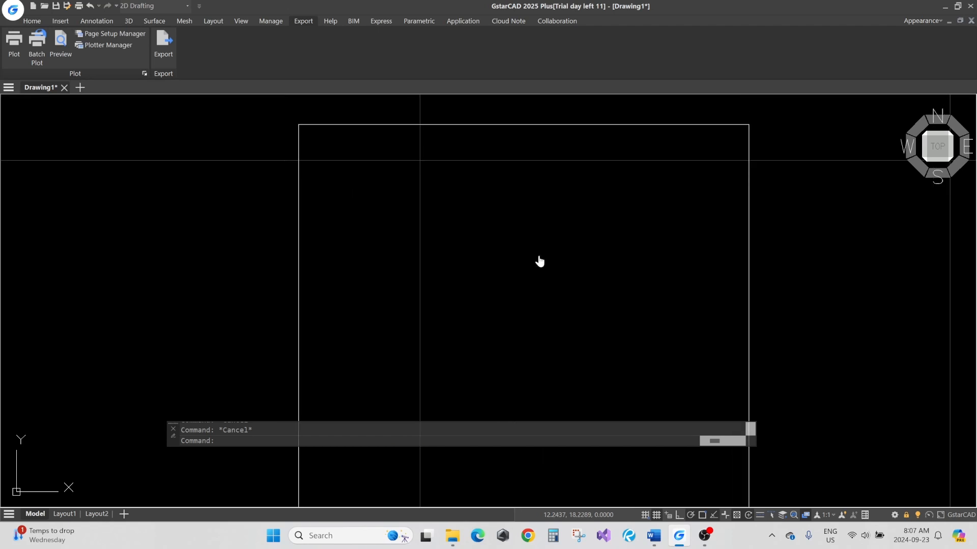
pyautogui.scroll(-2, 539, 244)
pyautogui.scroll(-2, 554, 255)
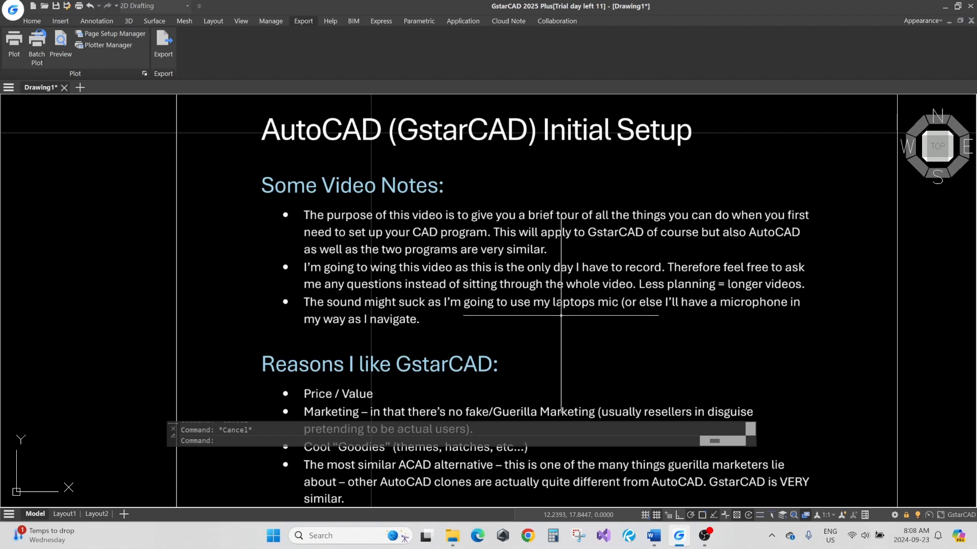
pyautogui.scroll(-8, 561, 315)
pyautogui.scroll(2, 475, 254)
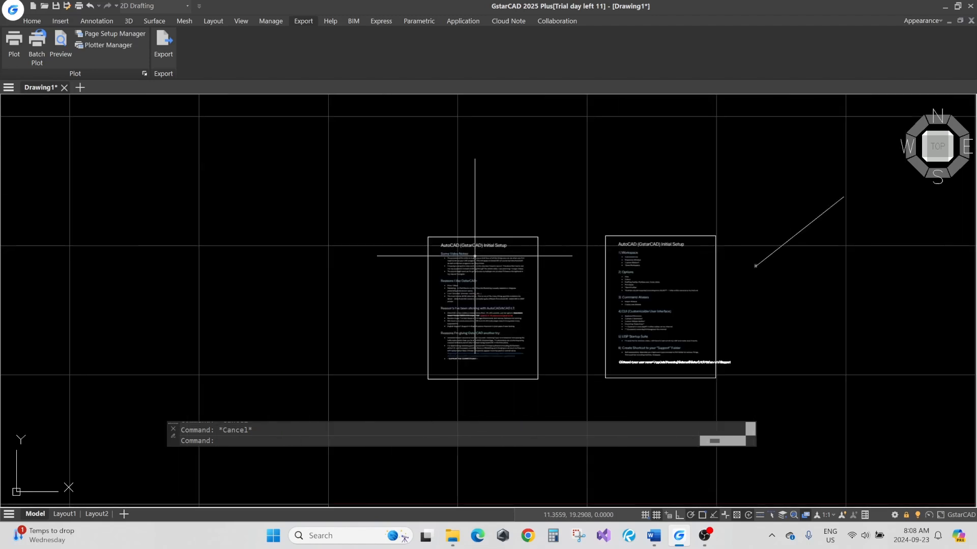
pyautogui.scroll(4, 475, 253)
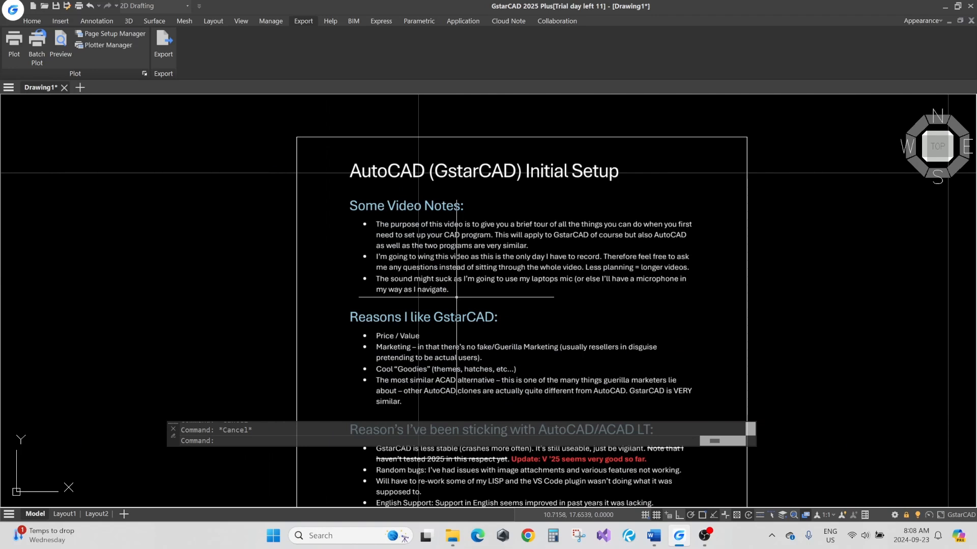
pyautogui.scroll(3, 488, 299)
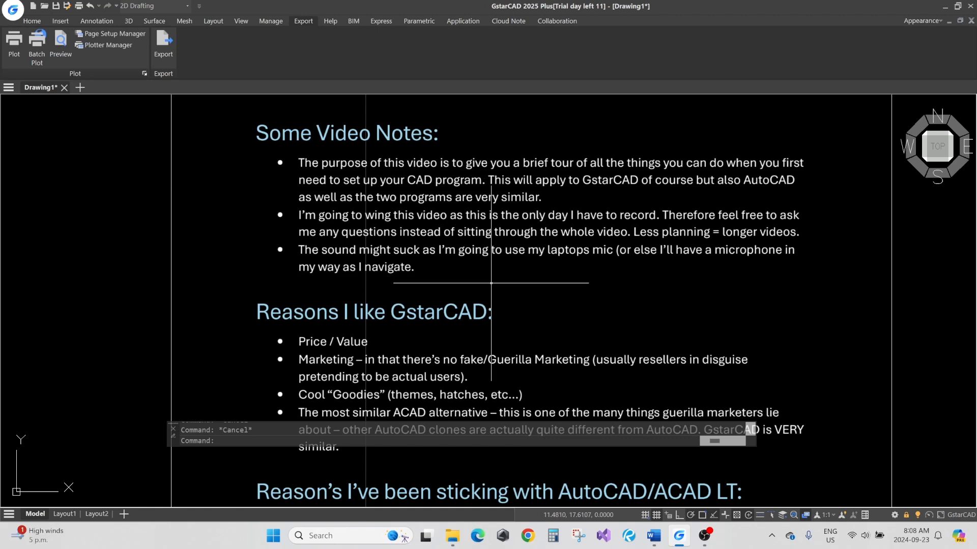
pyautogui.moveTo(511, 295)
pyautogui.mouseDown(button='middle')
pyautogui.moveTo(515, 237)
pyautogui.moveTo(526, 257)
pyautogui.moveTo(462, 229)
pyautogui.moveTo(479, 222)
pyautogui.moveTo(475, 209)
pyautogui.mouseUp(button='middle')
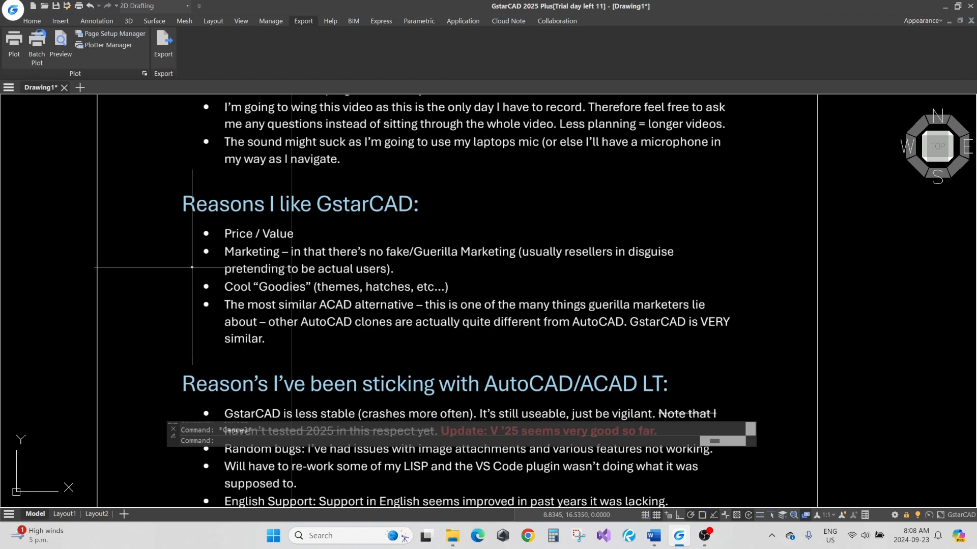
pyautogui.moveTo(191, 267); pyautogui.dragTo(199, 256, button='middle')
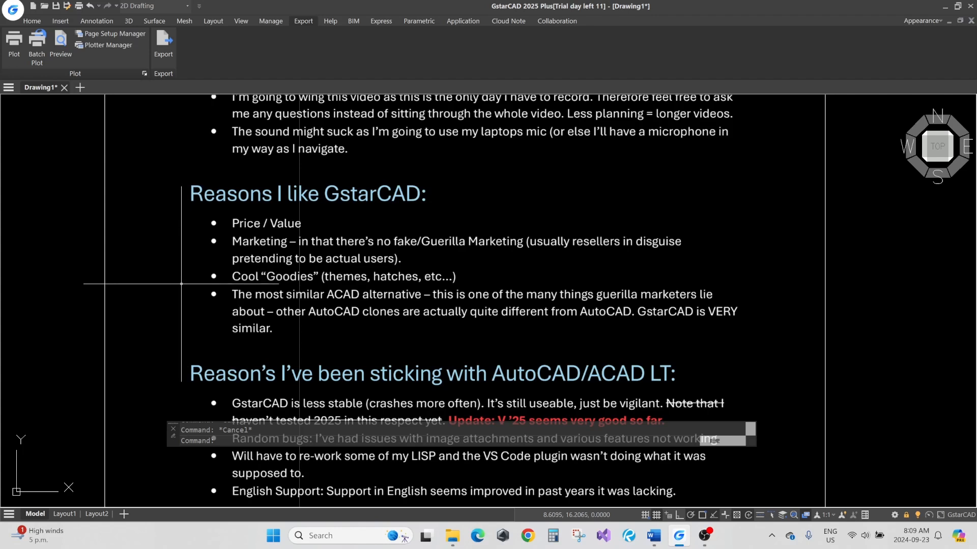
# Step: Try the Lightblue interface theme and restore the GstarCAD theme
pyautogui.click(158, 7)
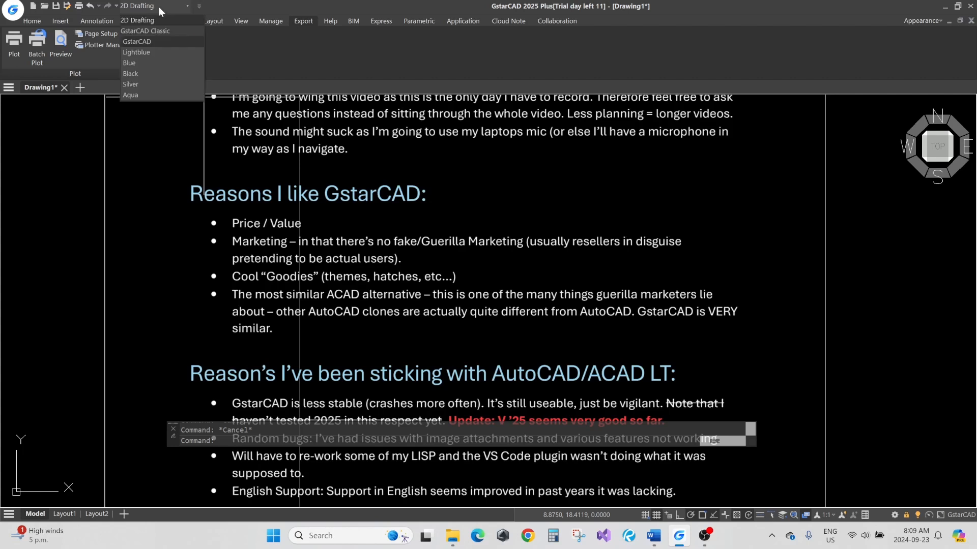
pyautogui.click(154, 50)
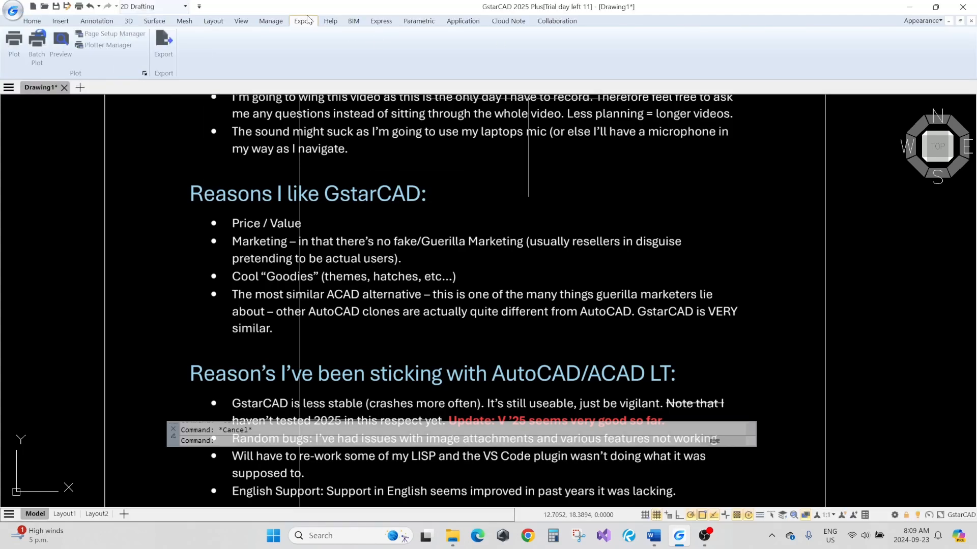
pyautogui.click(141, 8)
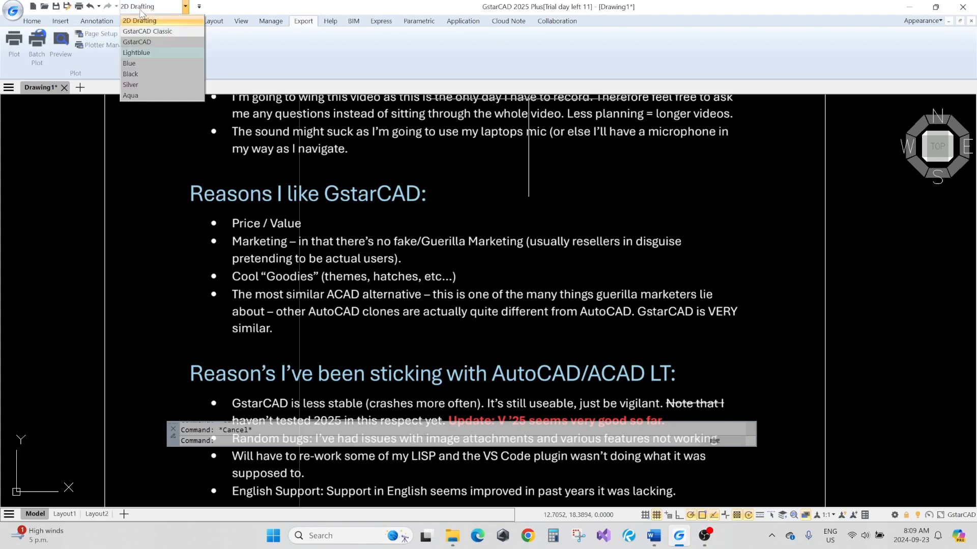
pyautogui.click(136, 43)
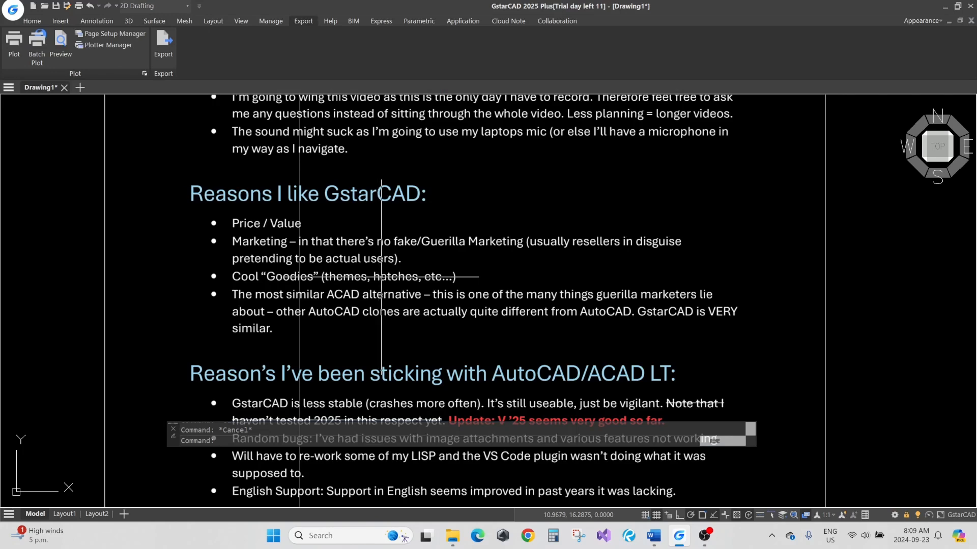
# Step: Examine the notes on sticking with AutoCAD and on giving GstarCAD another try
pyautogui.moveTo(377, 279); pyautogui.dragTo(391, 282, button='middle')
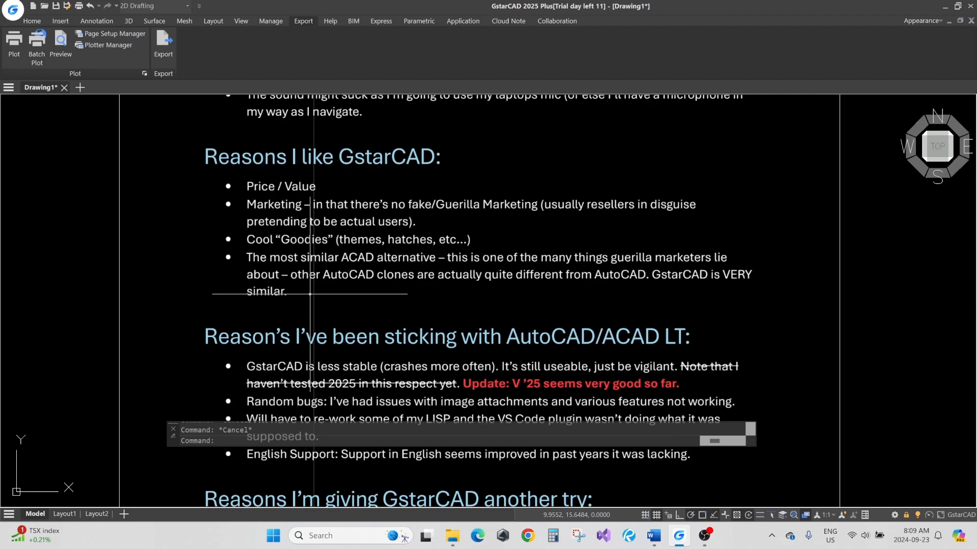
pyautogui.moveTo(403, 302); pyautogui.dragTo(439, 249, button='middle')
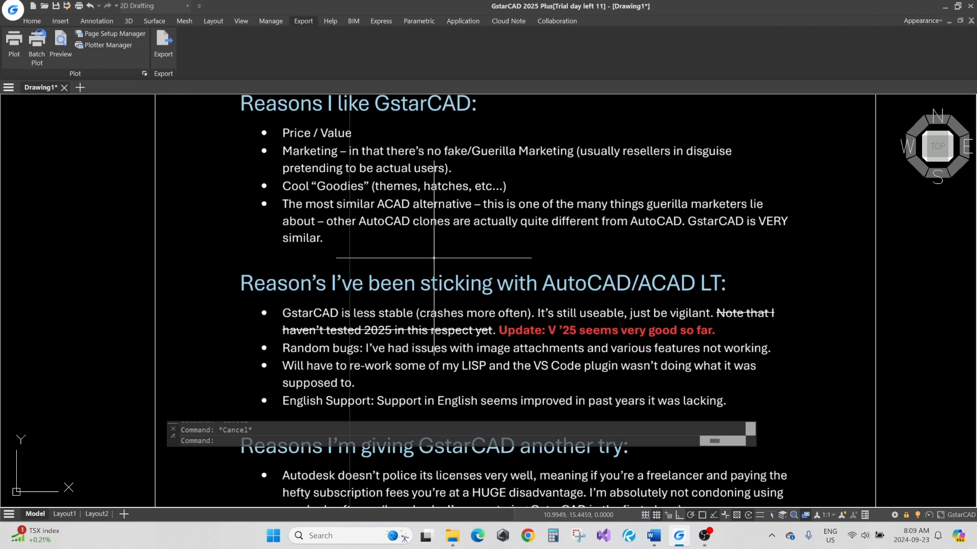
pyautogui.moveTo(458, 318); pyautogui.dragTo(465, 234, button='middle')
pyautogui.moveTo(506, 308); pyautogui.dragTo(488, 279, button='middle')
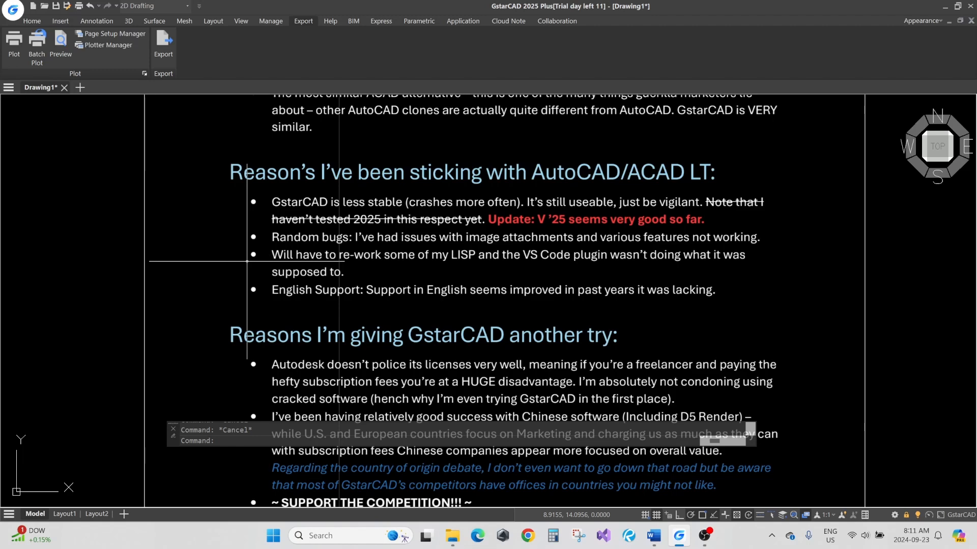
pyautogui.moveTo(302, 304); pyautogui.dragTo(298, 269, button='middle')
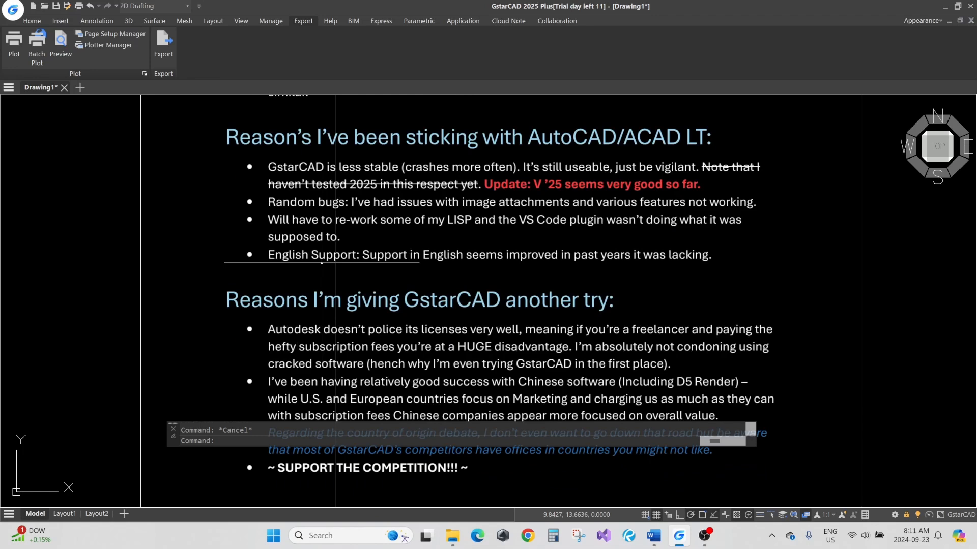
pyautogui.moveTo(511, 270)
pyautogui.mouseDown(button='middle')
pyautogui.moveTo(493, 257)
pyautogui.moveTo(496, 215)
pyautogui.moveTo(497, 240)
pyautogui.moveTo(508, 236)
pyautogui.mouseUp(button='middle')
pyautogui.scroll(-2, 496, 216)
pyautogui.scroll(2, 497, 229)
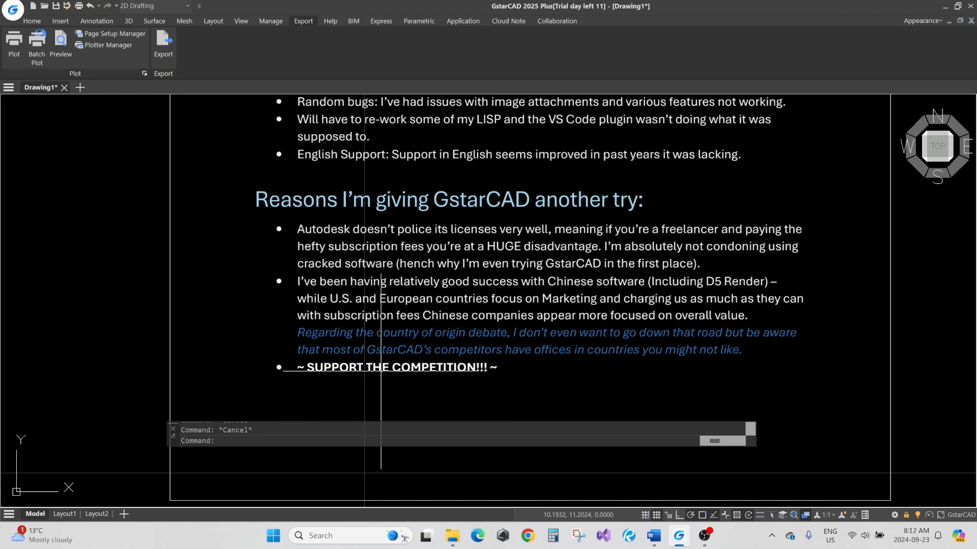
pyautogui.scroll(-5, 381, 370)
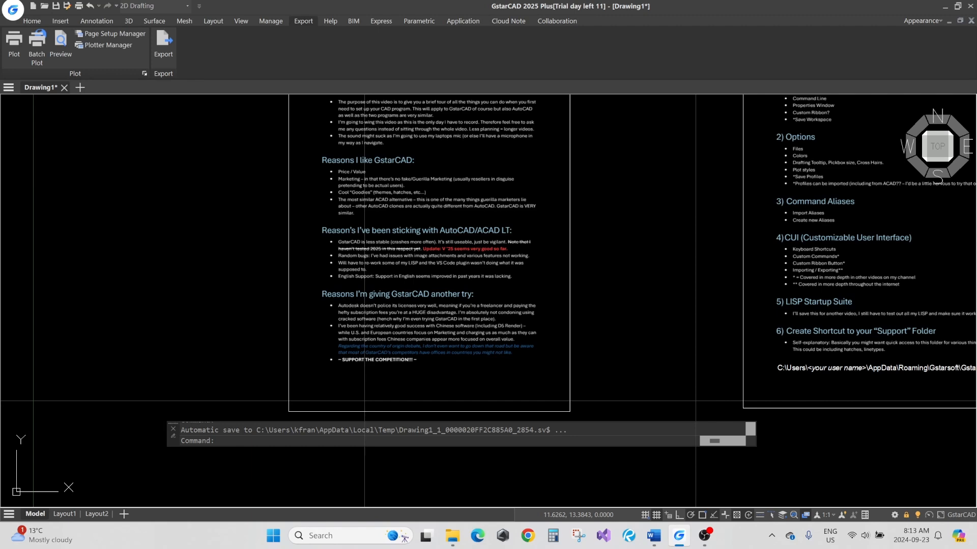
# Step: Examine the second notes page, reading the setup checklist from Workspace and Options through Command Aliases and CUI
pyautogui.moveTo(448, 263); pyautogui.dragTo(356, 307, button='middle')
pyautogui.moveTo(499, 218); pyautogui.dragTo(391, 285, button='middle')
pyautogui.moveTo(463, 260); pyautogui.dragTo(333, 285, button='middle')
pyautogui.scroll(1, 479, 238)
pyautogui.moveTo(480, 238); pyautogui.dragTo(390, 274, button='middle')
pyautogui.scroll(-2, 442, 247)
pyautogui.scroll(4, 452, 255)
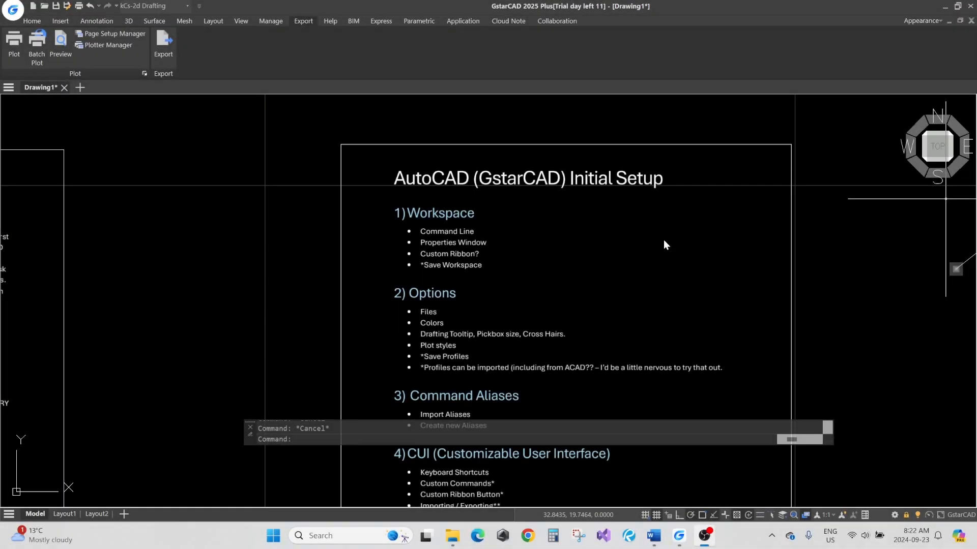
pyautogui.moveTo(622, 295); pyautogui.dragTo(630, 209, button='middle')
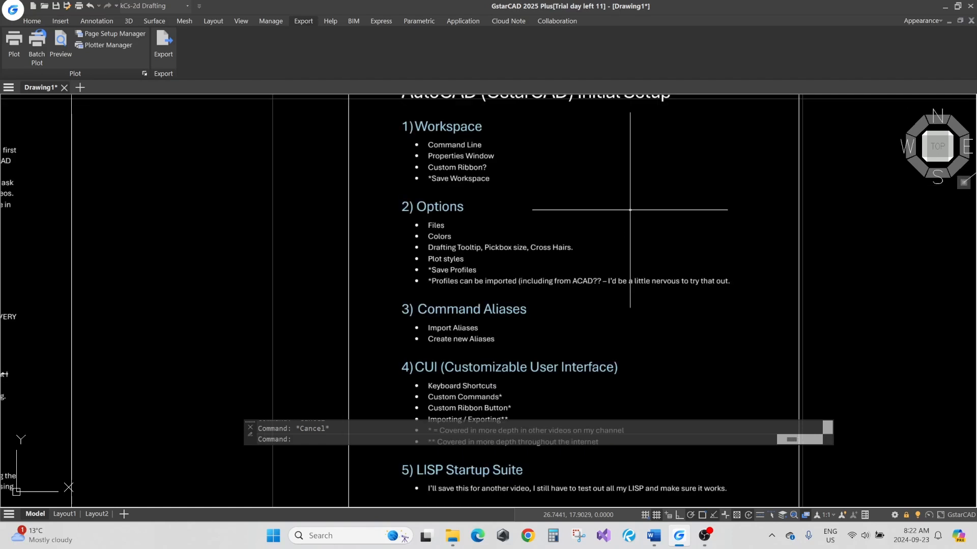
pyautogui.scroll(-2, 583, 333)
pyautogui.scroll(2, 582, 227)
pyautogui.moveTo(535, 238); pyautogui.dragTo(525, 268, button='middle')
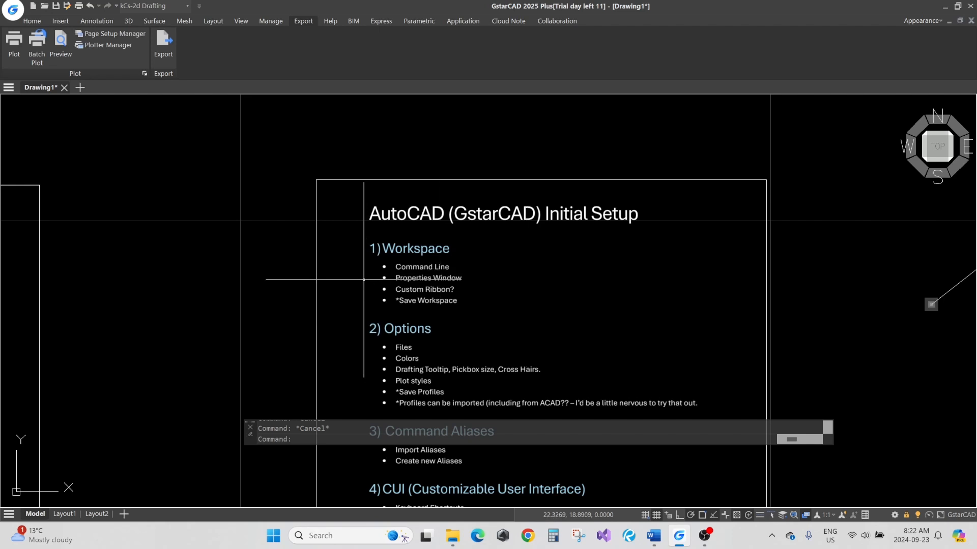
# Step: Show the Properties palette and dock the command line beneath the drawing area
pyautogui.hotkey('ctrl', '1')
pyautogui.moveTo(248, 440)
pyautogui.mouseDown()
pyautogui.moveTo(206, 462)
pyautogui.moveTo(301, 407)
pyautogui.moveTo(302, 460)
pyautogui.moveTo(304, 438)
pyautogui.moveTo(292, 461)
pyautogui.mouseUp()
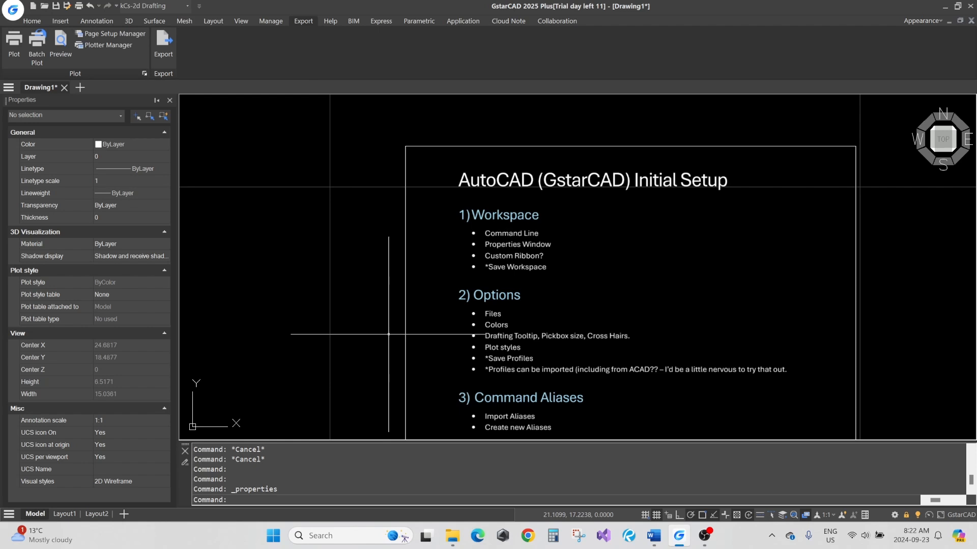
pyautogui.write('SAVEAS')
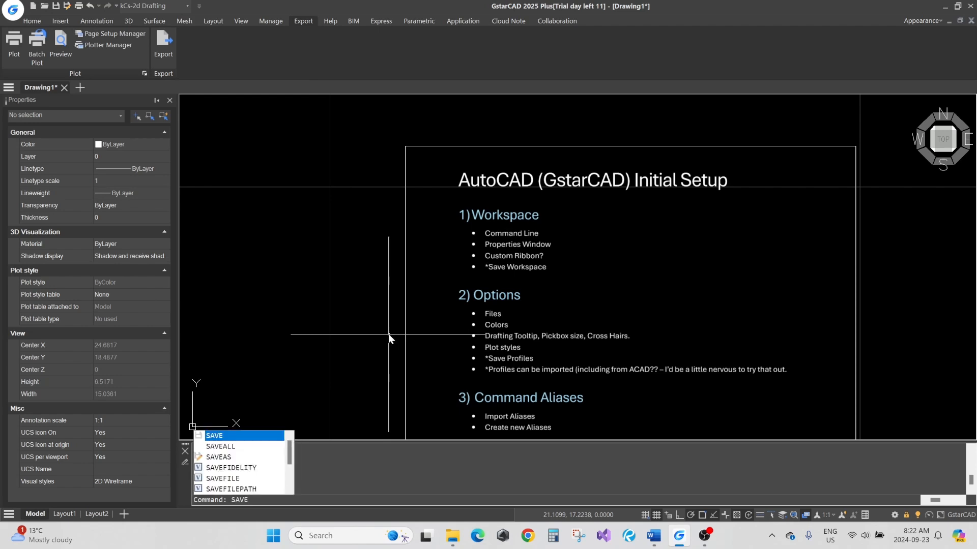
pyautogui.press('Escape')
pyautogui.press('Escape')
# Step: Save the current interface layout as the workspace kCs-2D Drafting with the WORKSPACE command, replacing the existing one
pyautogui.write('WORKSPACE')
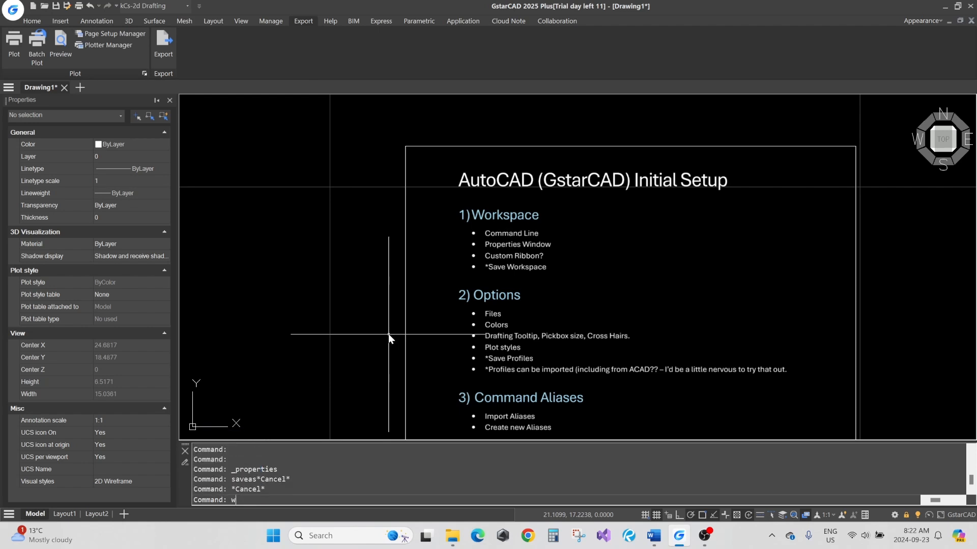
pyautogui.press('Return')
pyautogui.write('sa')
pyautogui.press('Return')
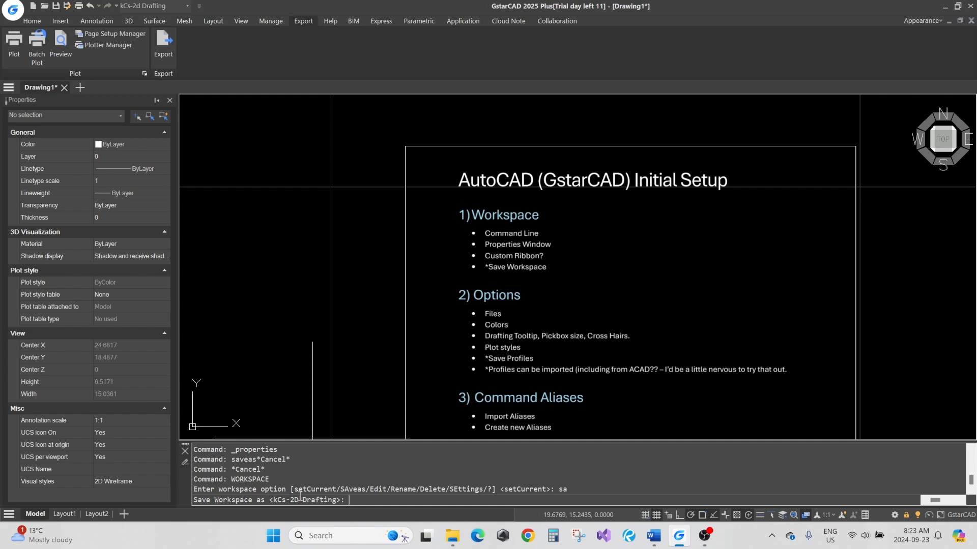
pyautogui.write('ae')
pyautogui.press('BackSpace')
pyautogui.press('BackSpace')
pyautogui.press('Return')
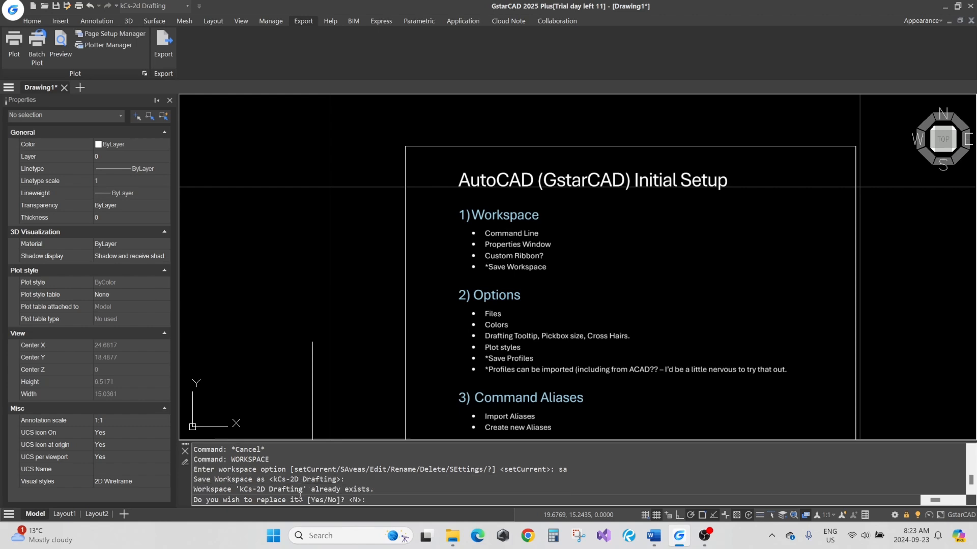
pyautogui.write('y')
pyautogui.press('Return')
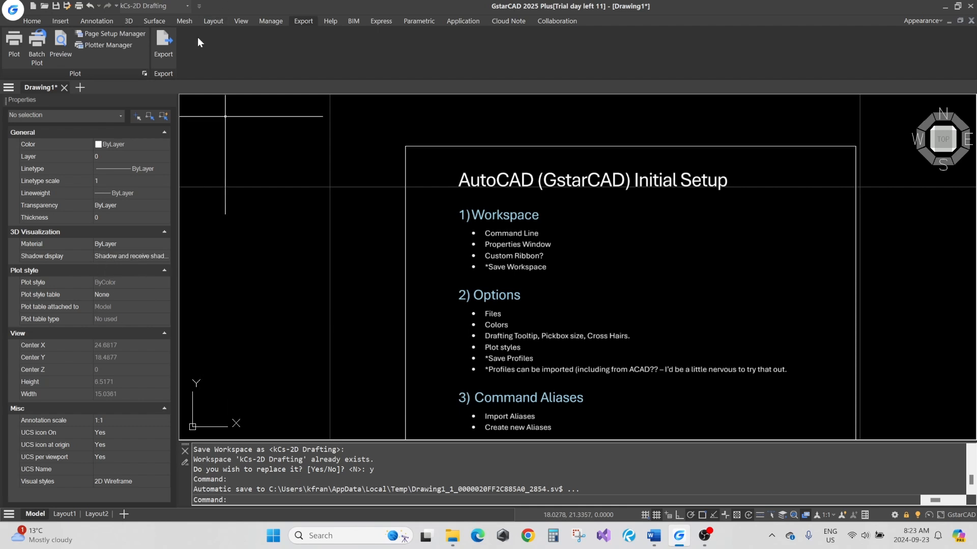
# Step: Try the GstarCAD Classic workspace and return to the kCs-2D Drafting workspace
pyautogui.click(166, 6)
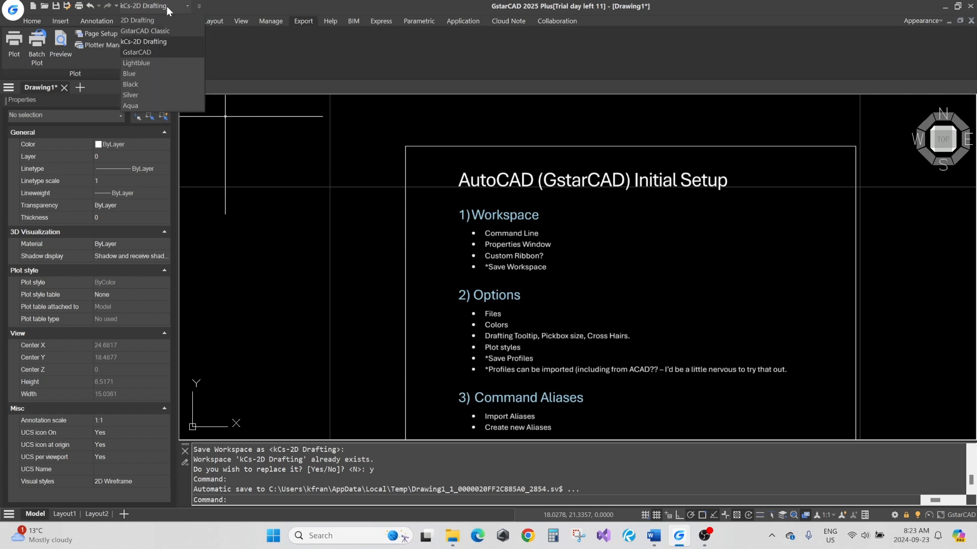
pyautogui.click(163, 28)
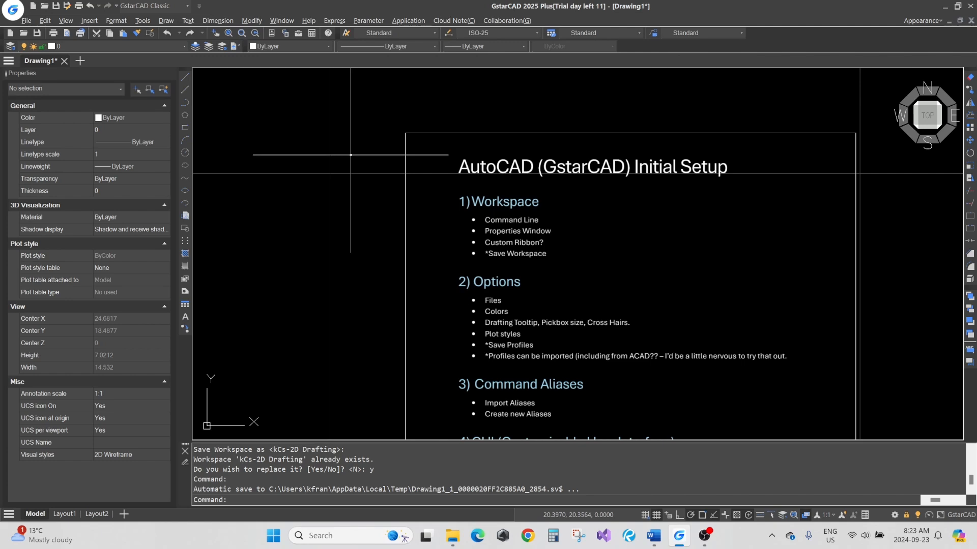
pyautogui.click(178, 7)
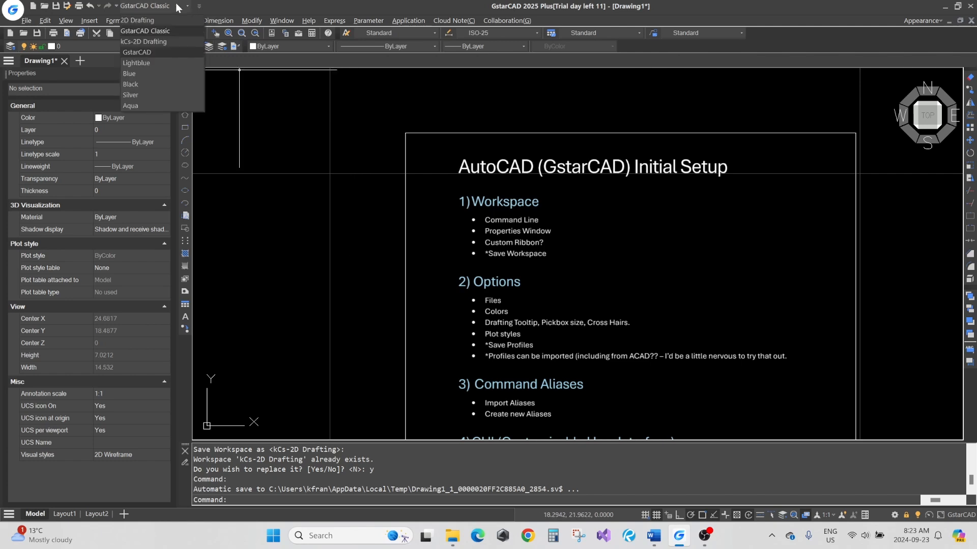
pyautogui.click(169, 40)
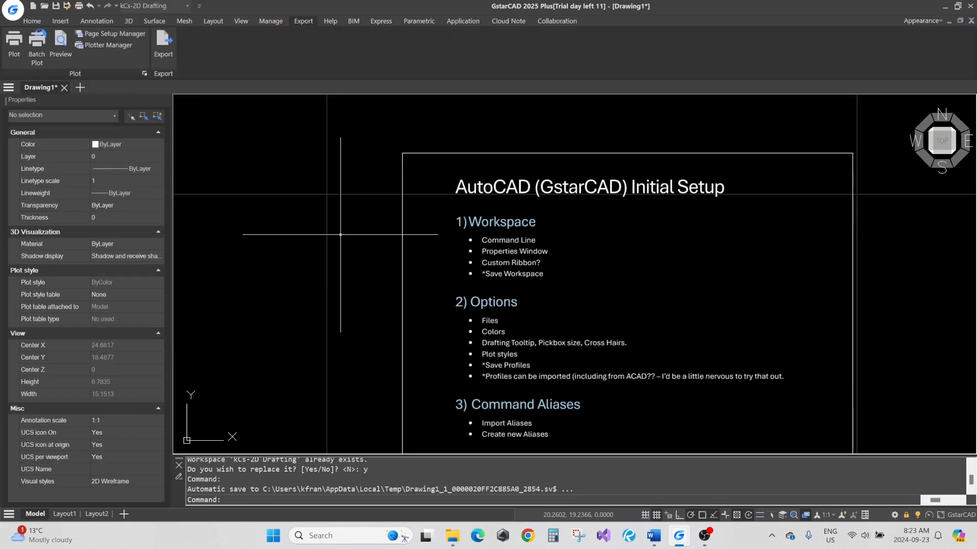
# Step: Try the 2D Drafting workspace and return to the kCs-2D Drafting workspace
pyautogui.scroll(-4, 349, 174)
pyautogui.moveTo(405, 231); pyautogui.dragTo(391, 241, button='middle')
pyautogui.click(138, 8)
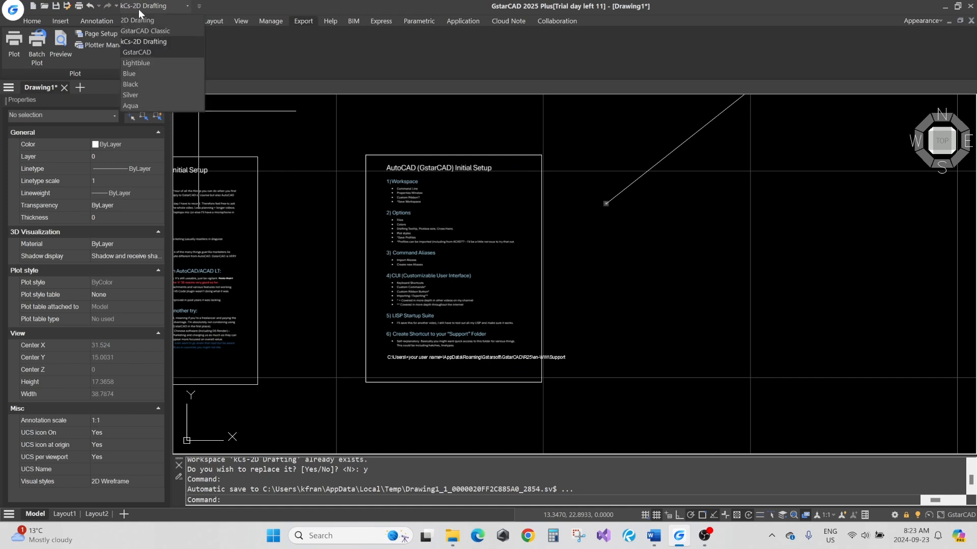
pyautogui.click(146, 18)
pyautogui.click(162, 5)
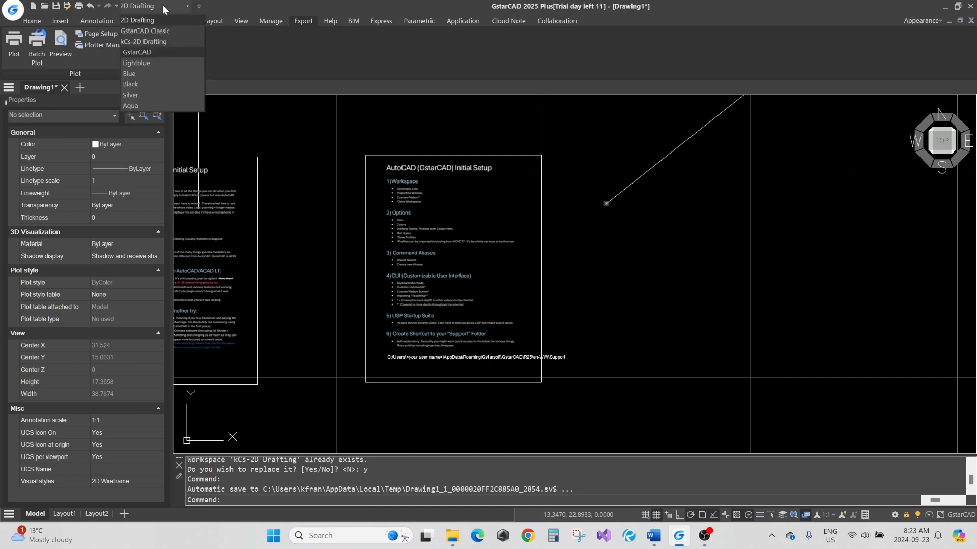
pyautogui.click(148, 39)
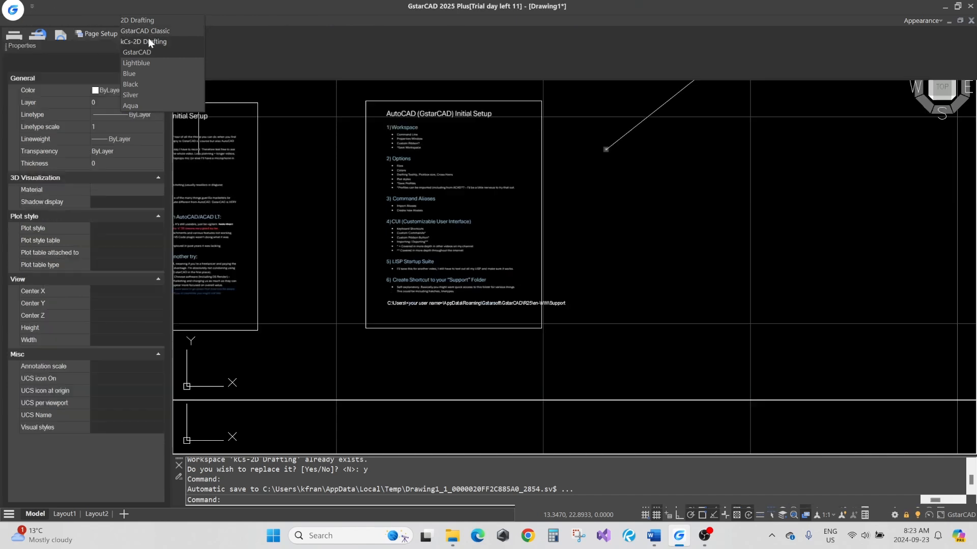
# Step: Read the Options section of the setup checklist on the second notes page
pyautogui.scroll(3, 306, 214)
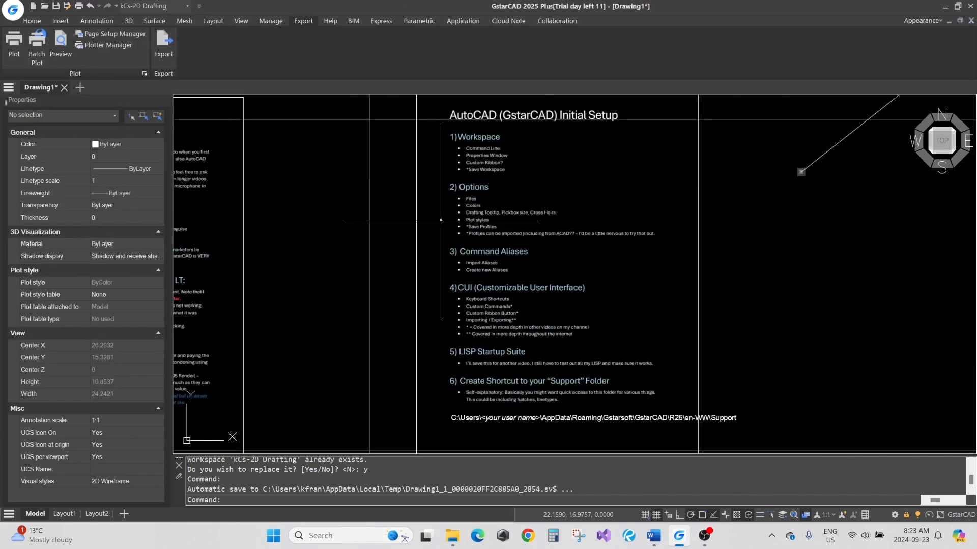
pyautogui.moveTo(482, 190); pyautogui.dragTo(466, 225, button='middle')
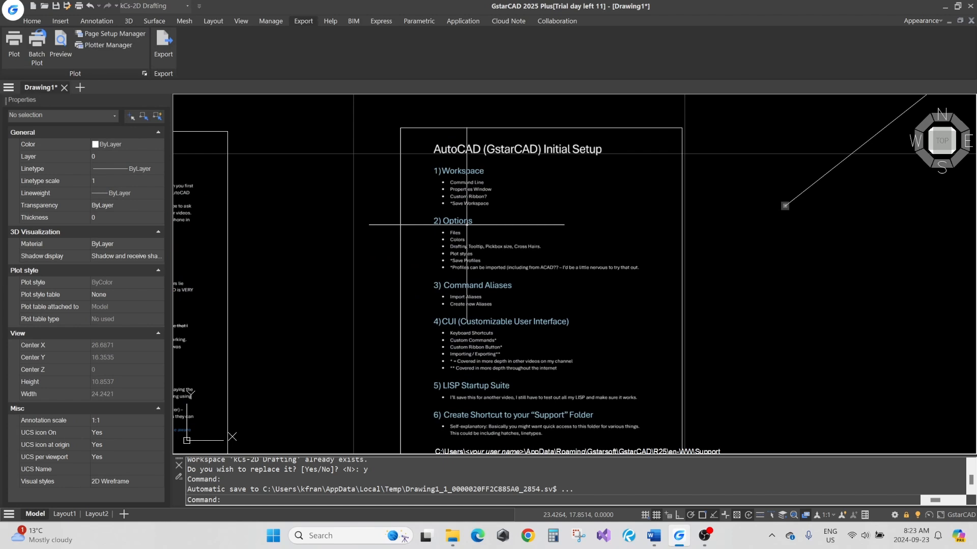
pyautogui.moveTo(538, 255)
pyautogui.mouseDown(button='middle')
pyautogui.moveTo(481, 240)
pyautogui.moveTo(464, 221)
pyautogui.mouseUp(button='middle')
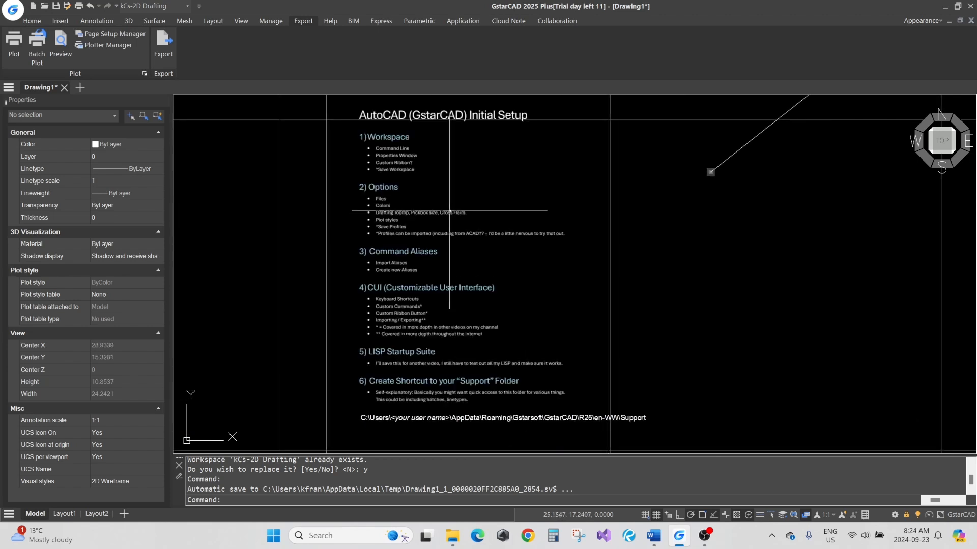
pyautogui.scroll(4, 449, 211)
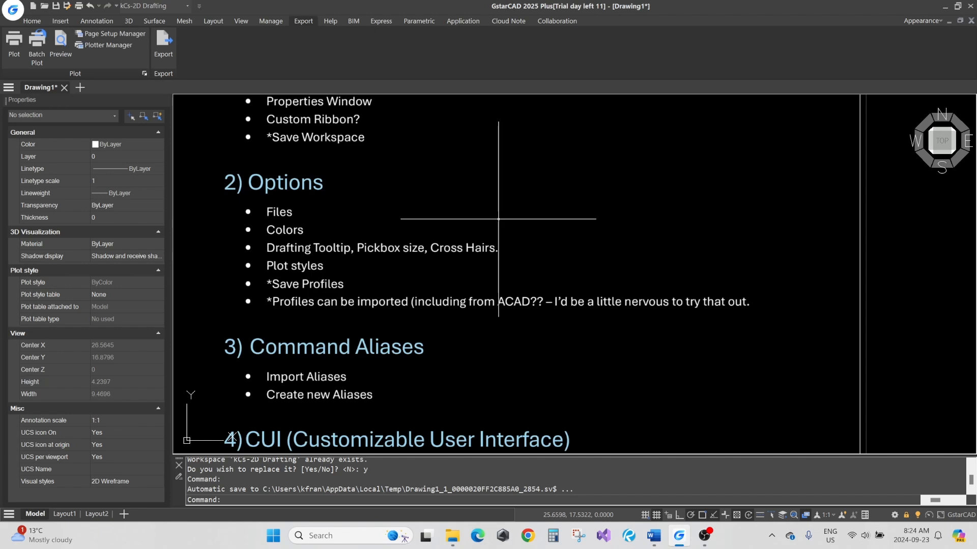
pyautogui.scroll(-2, 465, 209)
pyautogui.moveTo(464, 209); pyautogui.dragTo(432, 207, button='middle')
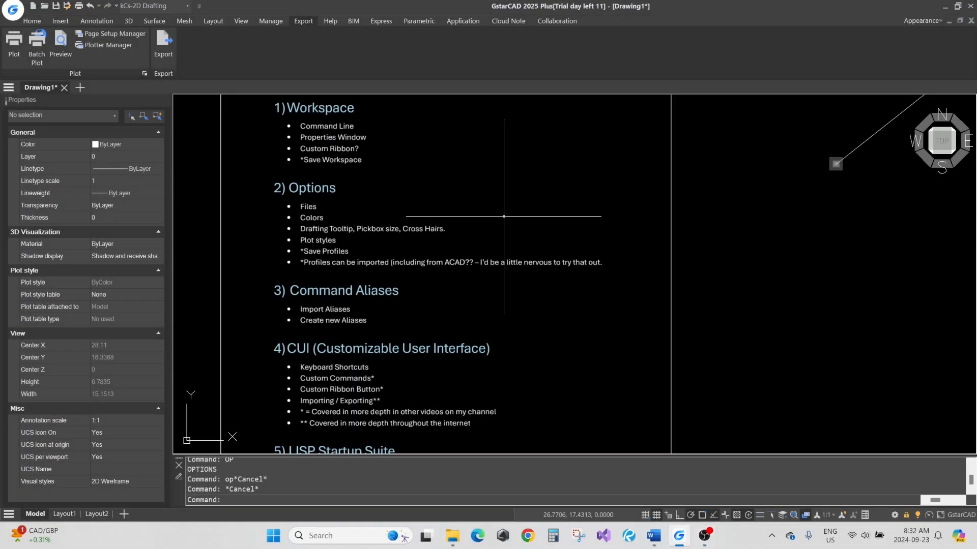
# Step: Open the Options dialog with the OP command and look through its categories from File to Profiles
pyautogui.write('OP')
pyautogui.press('Return')
pyautogui.moveTo(168, 70); pyautogui.dragTo(475, 104)
pyautogui.click(364, 135)
pyautogui.click(381, 135)
pyautogui.click(416, 135)
pyautogui.click(460, 135)
pyautogui.click(507, 134)
pyautogui.click(548, 135)
pyautogui.click(581, 134)
pyautogui.click(613, 134)
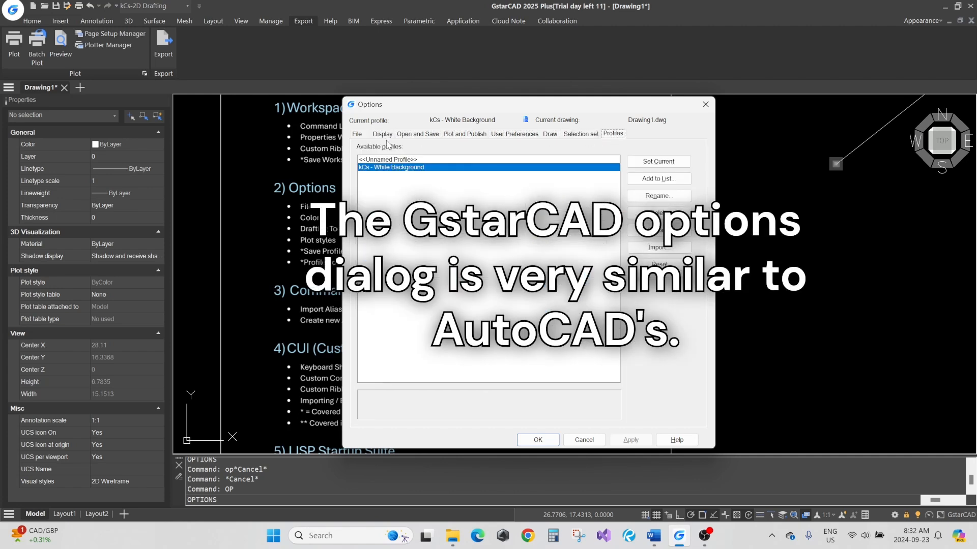
# Step: Examine the folders under Support File Search Path in the File options and close the dialog
pyautogui.click(358, 134)
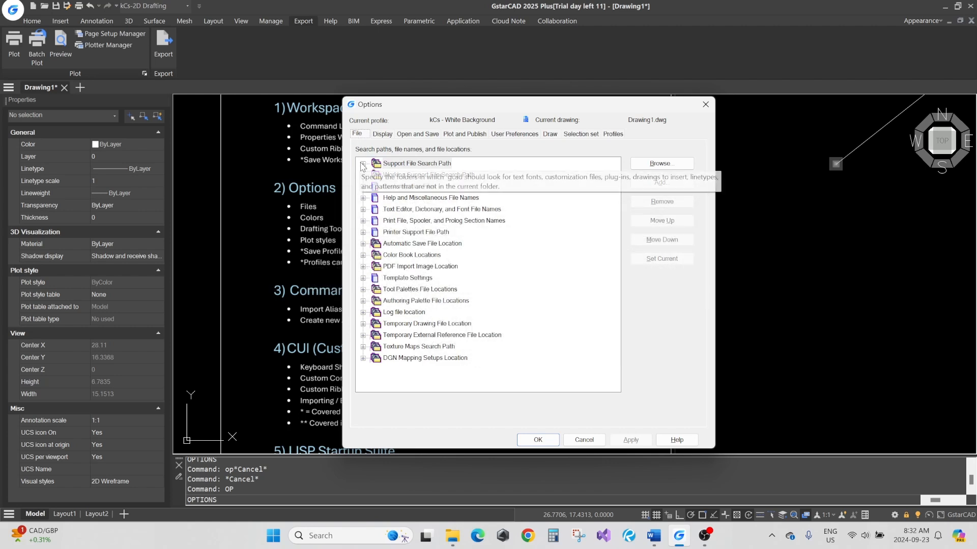
pyautogui.click(363, 164)
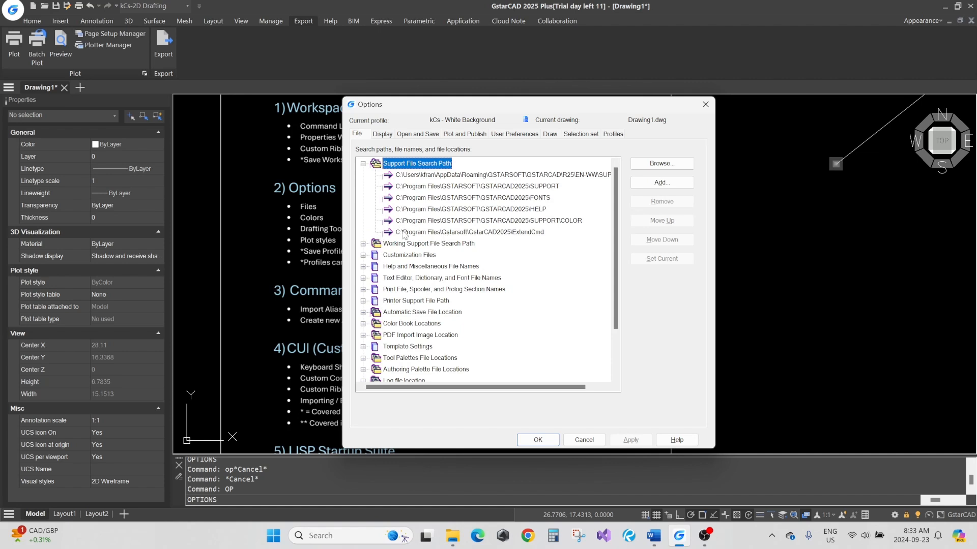
pyautogui.click(705, 105)
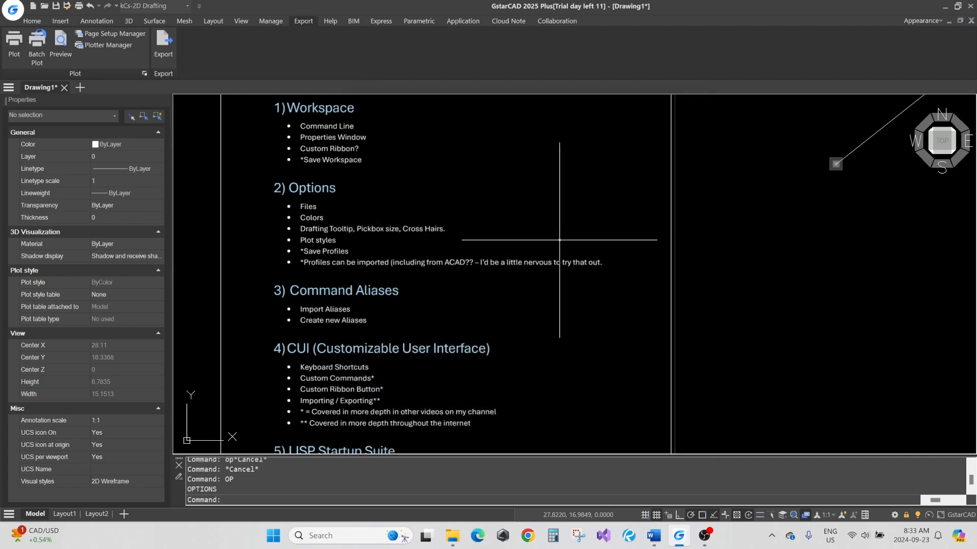
# Step: Try to insert a nonexistent block named sdfasfdsdaf with -INSERT to list the searched folders, and dismiss the message
pyautogui.write('-INSERT')
pyautogui.press('Return')
pyautogui.write('sdfasfdsdaf')
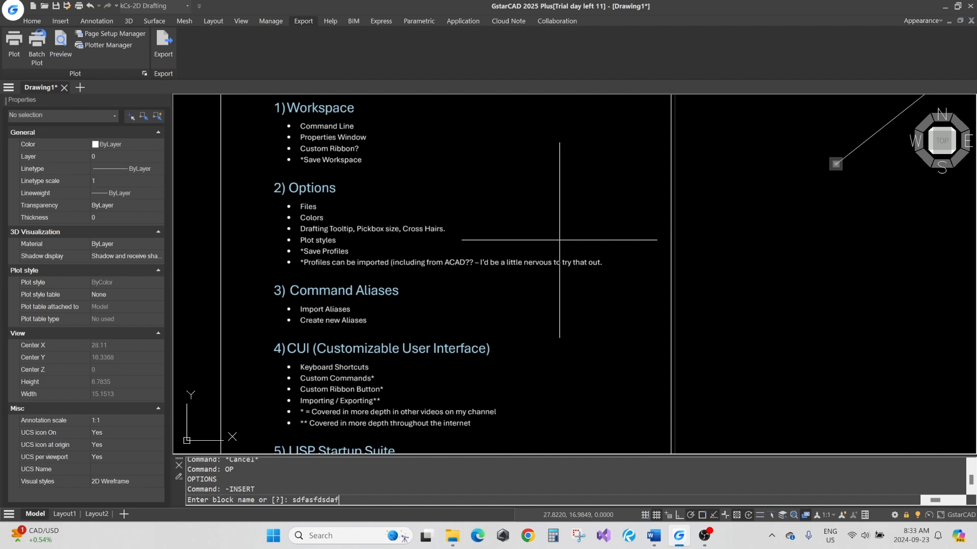
pyautogui.press('Return')
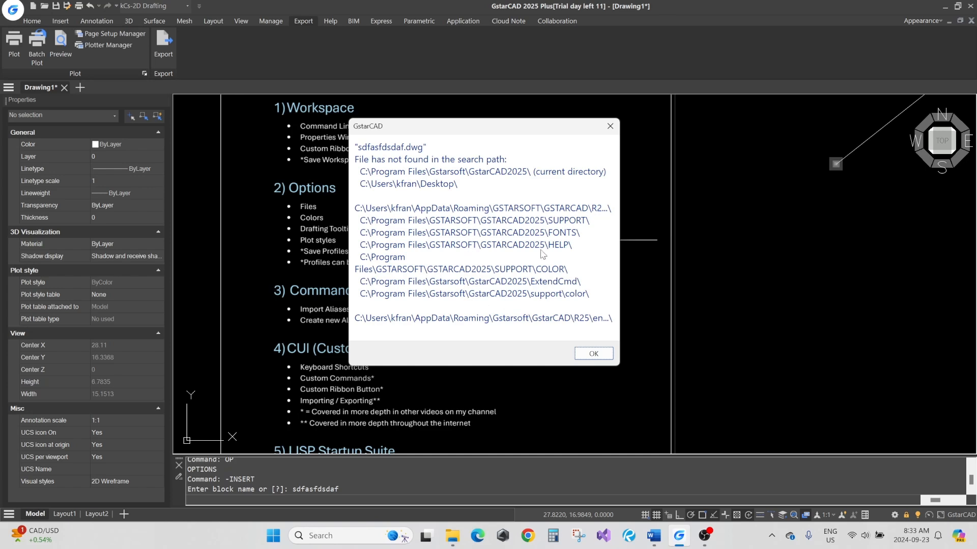
pyautogui.click(610, 125)
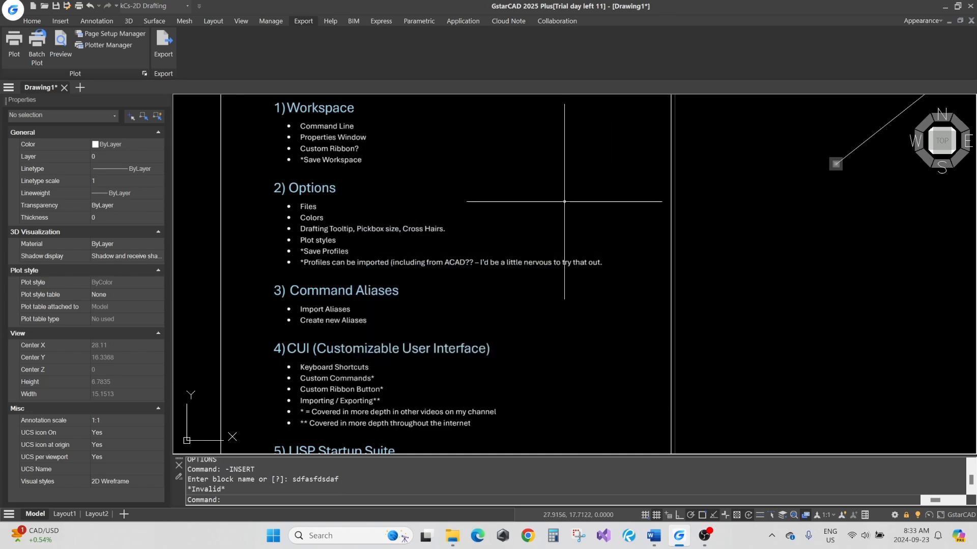
# Step: Reopen Options and examine the folders under Support File Search Path and Working Support File Search Path
pyautogui.write('op')
pyautogui.press('Return')
pyautogui.moveTo(322, 72)
pyautogui.mouseDown()
pyautogui.moveTo(709, 81)
pyautogui.moveTo(702, 84)
pyautogui.mouseUp()
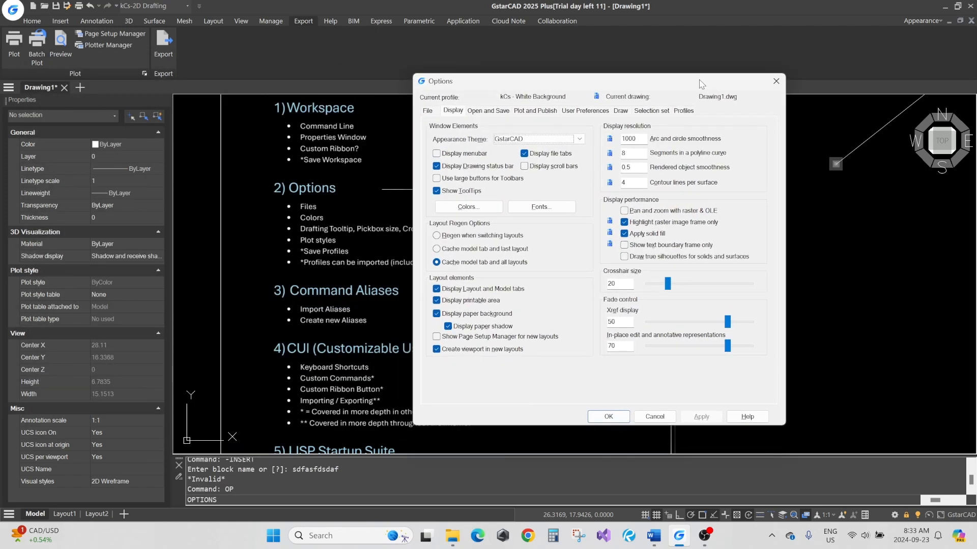
pyautogui.click(429, 111)
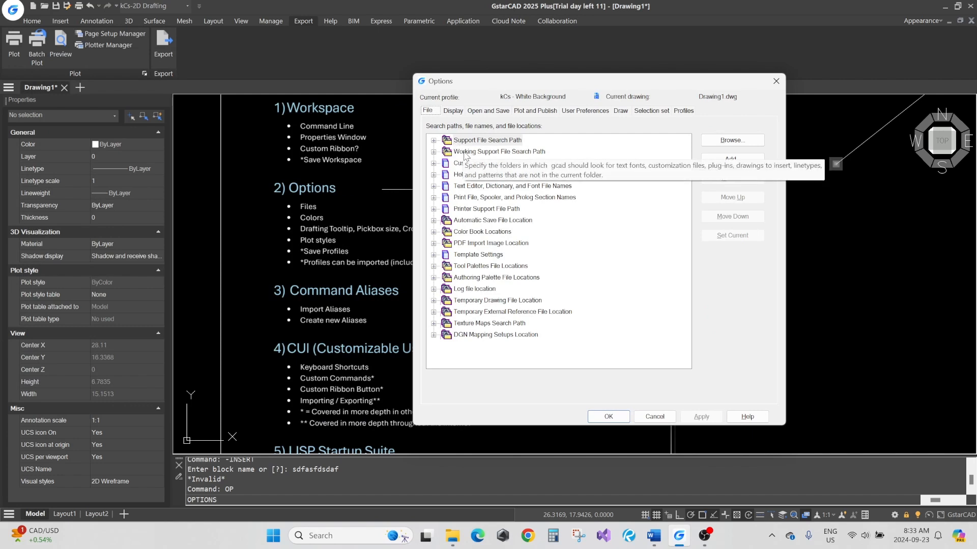
pyautogui.click(433, 140)
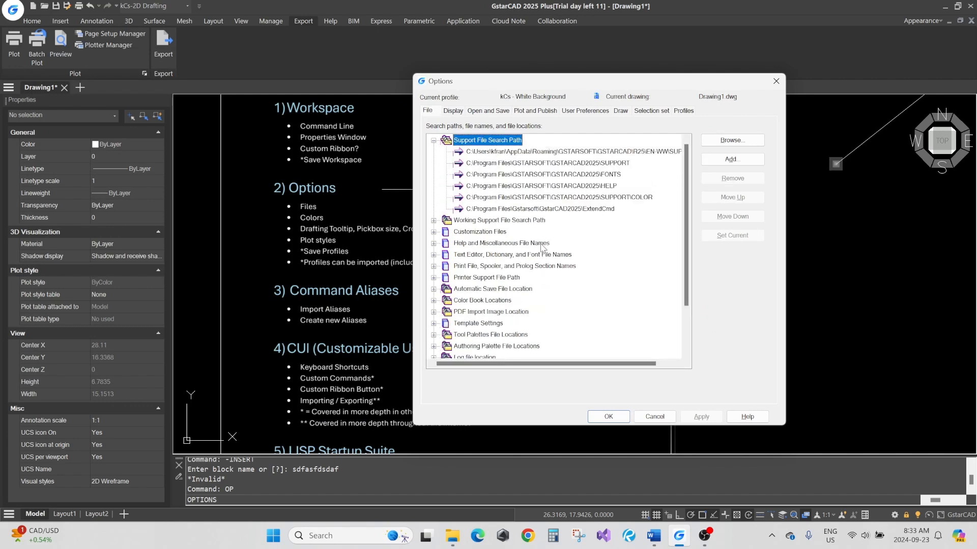
pyautogui.click(433, 221)
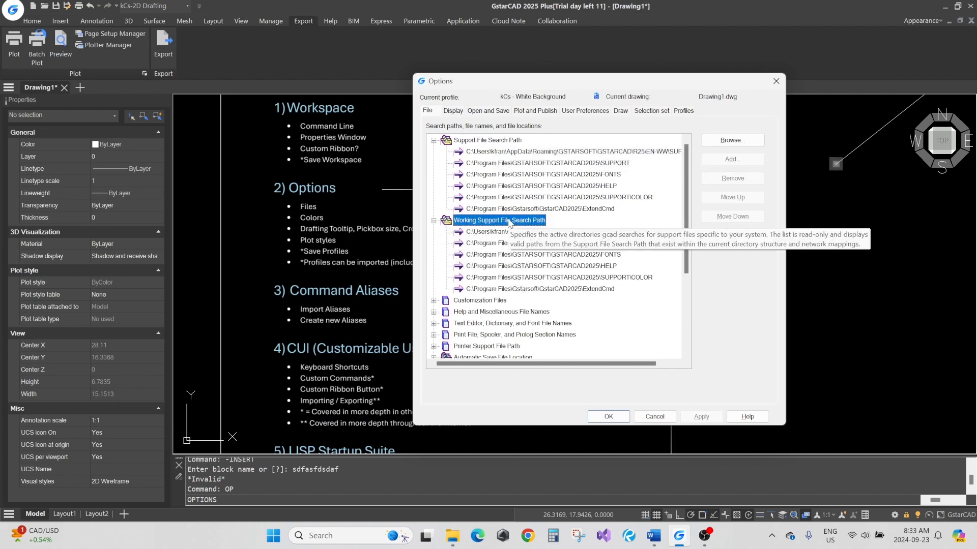
pyautogui.scroll(-2, 514, 229)
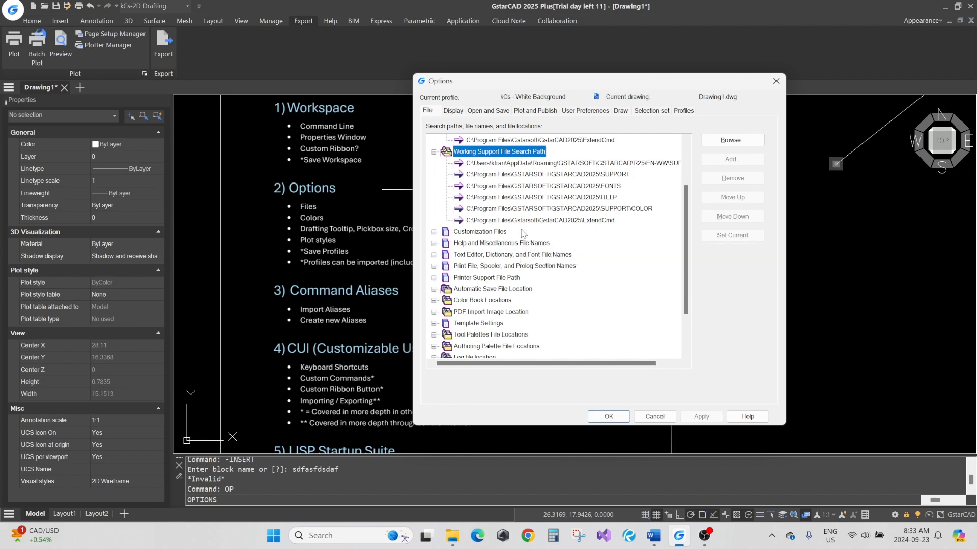
# Step: Review the file location entries from Customization Files to Print File, Spooler, and Prolog Section Names, and collapse both search path lists
pyautogui.click(495, 234)
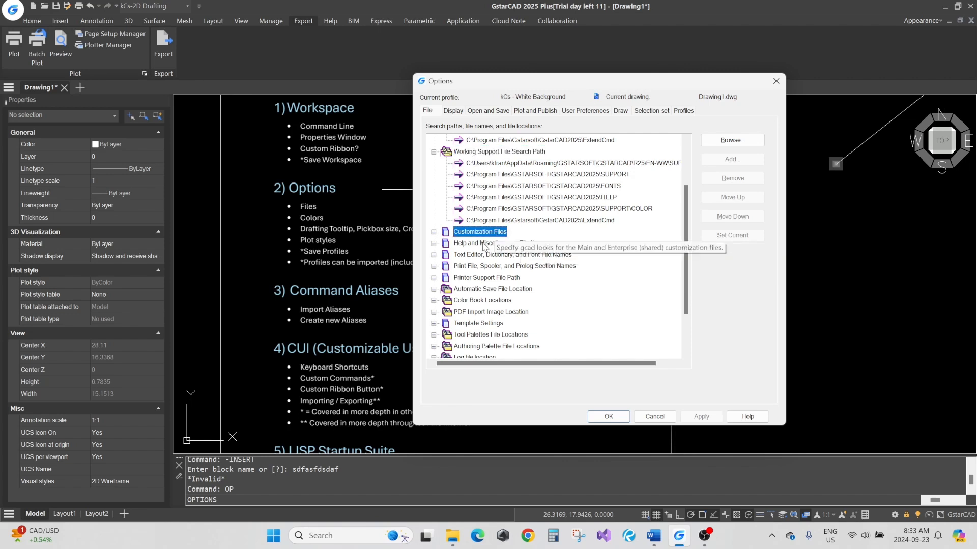
pyautogui.click(484, 246)
pyautogui.click(473, 256)
pyautogui.click(466, 267)
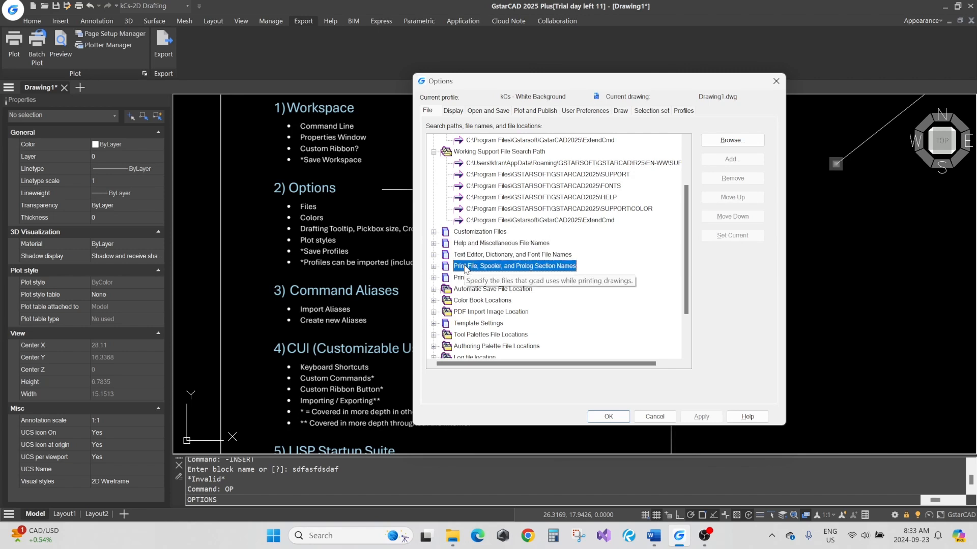
pyautogui.click(473, 233)
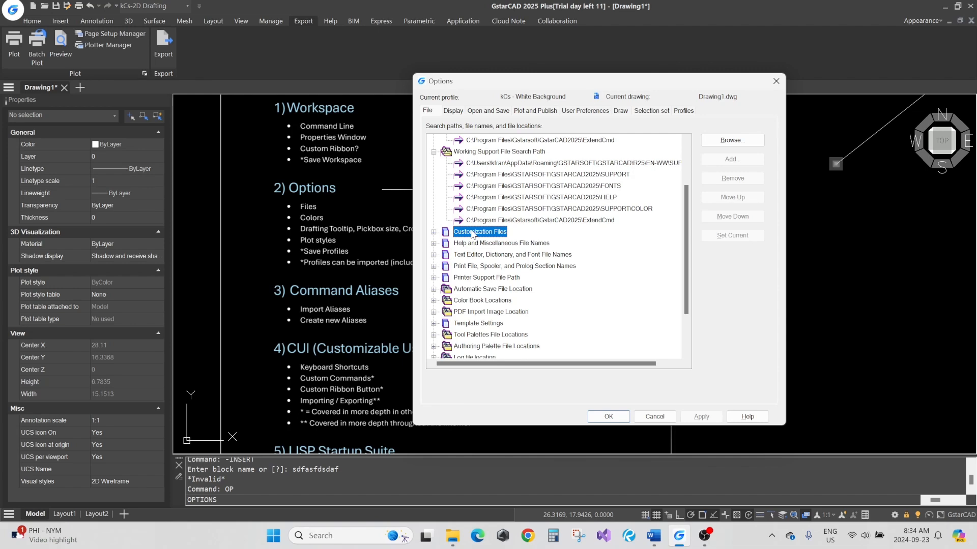
pyautogui.scroll(2, 472, 232)
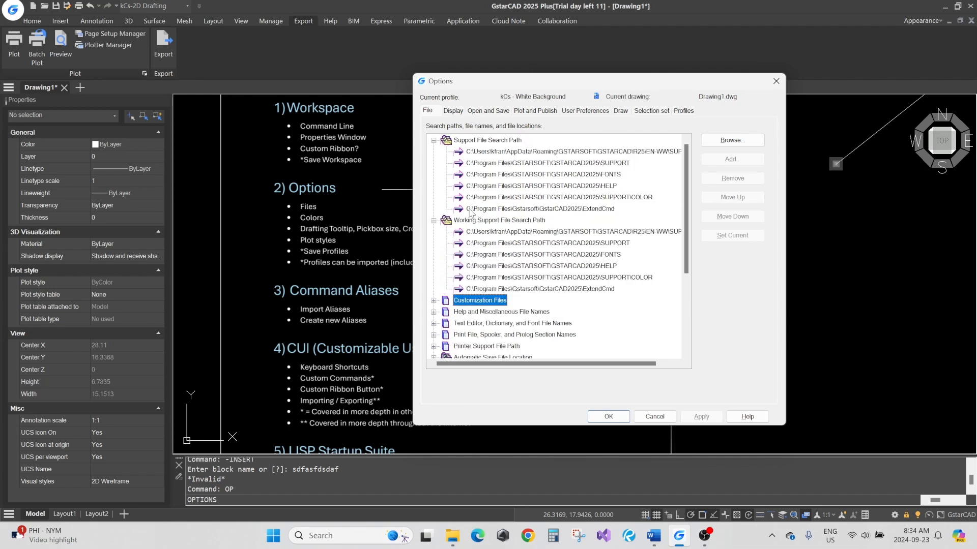
pyautogui.click(434, 221)
pyautogui.click(433, 141)
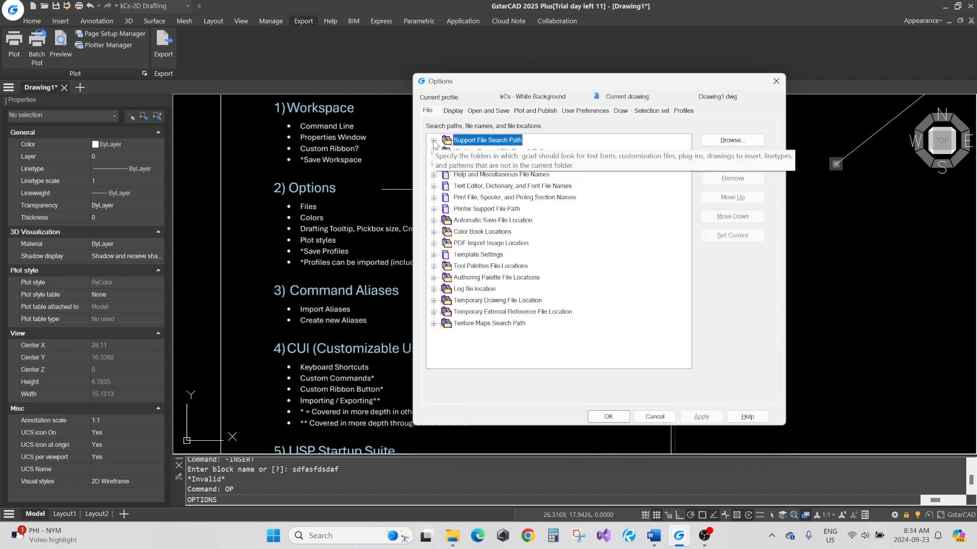
# Step: Look through the interface elements in the Drawing Window Colors settings and cancel out of both dialogs
pyautogui.click(451, 111)
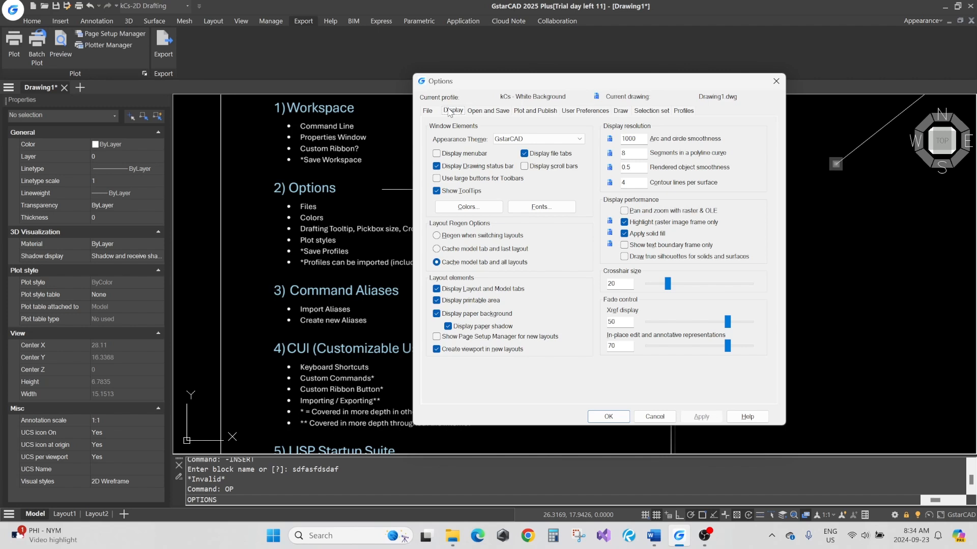
pyautogui.click(467, 207)
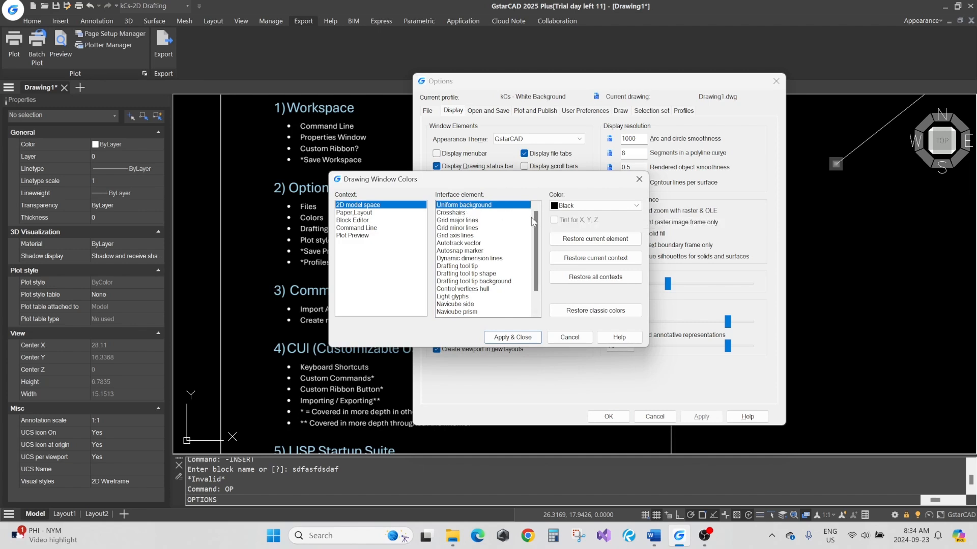
pyautogui.moveTo(536, 221); pyautogui.dragTo(541, 241)
pyautogui.click(570, 337)
pyautogui.click(654, 416)
# Step: Bring both notes pages into view and open Drawing Window Colors from the Display options
pyautogui.scroll(-5, 609, 383)
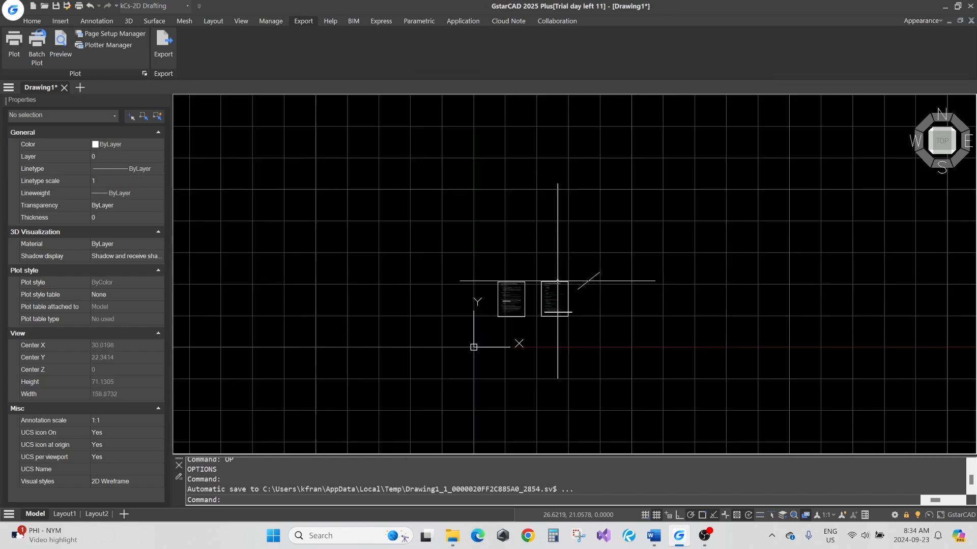
pyautogui.scroll(4, 536, 250)
pyautogui.scroll(-2, 536, 251)
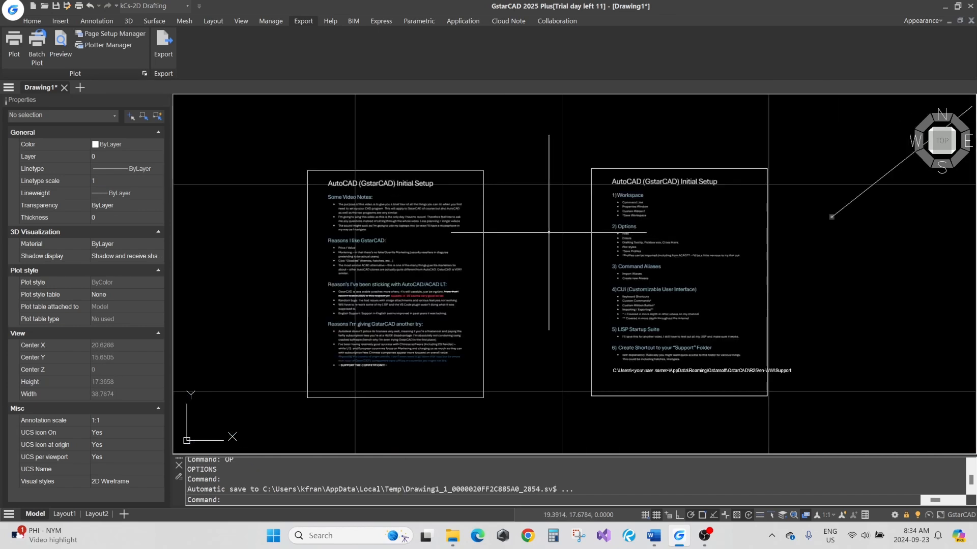
pyautogui.write('OP')
pyautogui.press('Return')
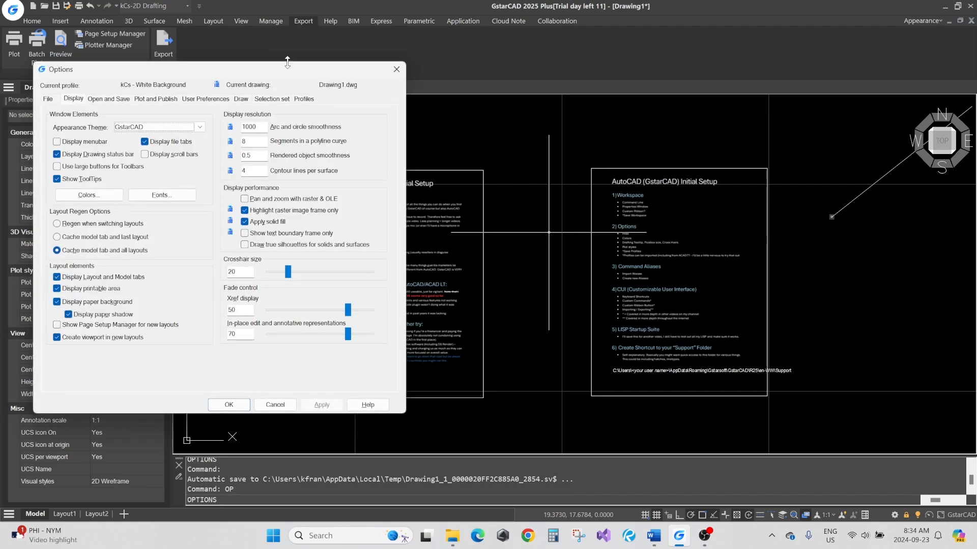
pyautogui.moveTo(268, 71); pyautogui.dragTo(479, 62)
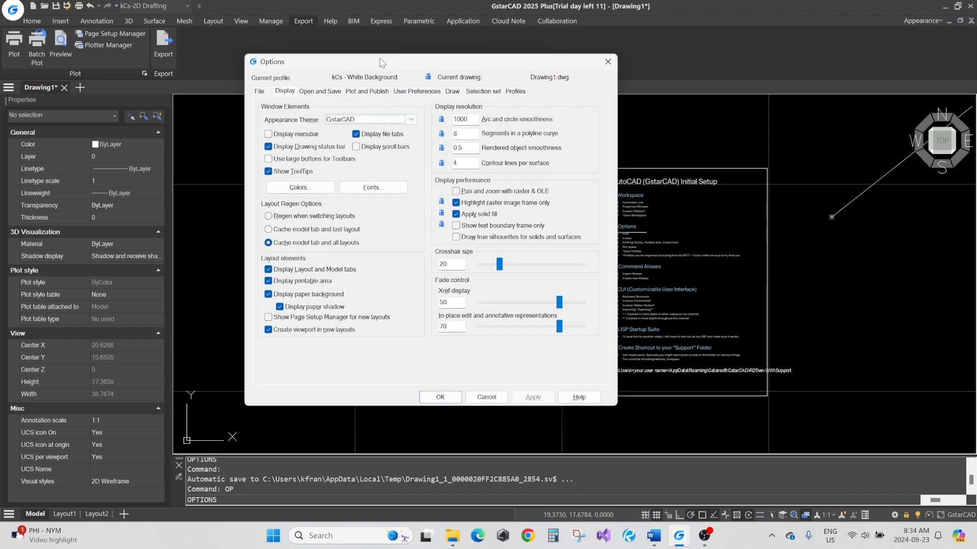
pyautogui.moveTo(382, 62); pyautogui.dragTo(429, 75)
pyautogui.click(343, 202)
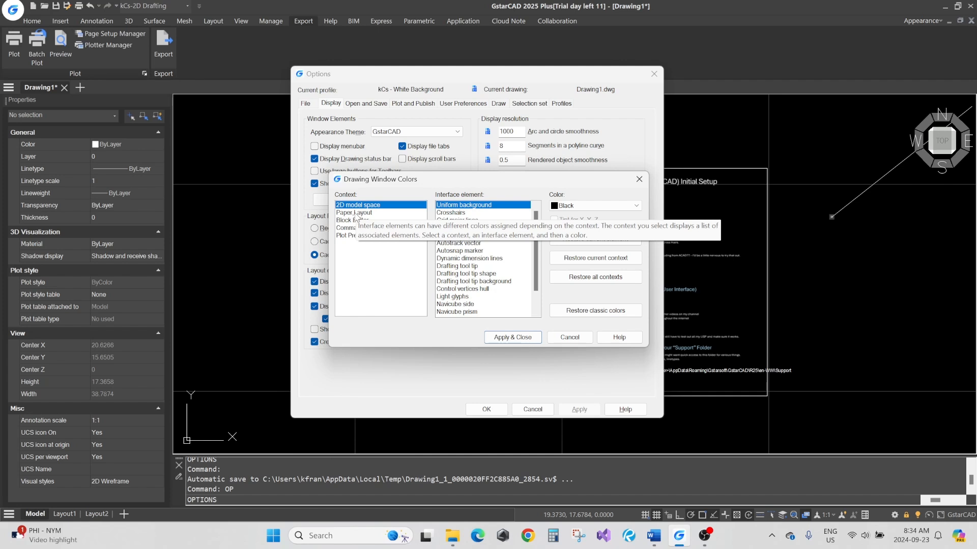
# Step: Check the uniform background colors of the Paper Layout and Block Editor contexts, ending on 2D model space
pyautogui.click(355, 213)
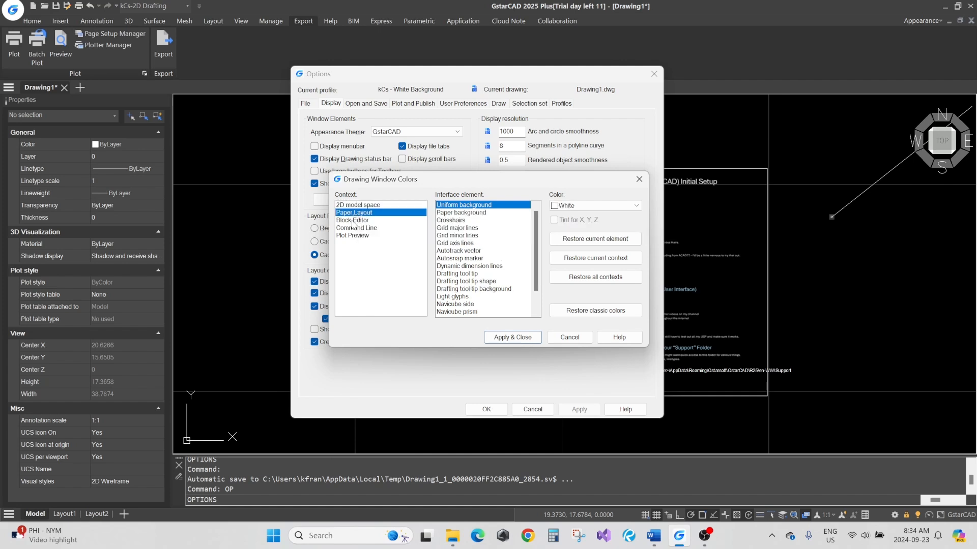
pyautogui.click(353, 222)
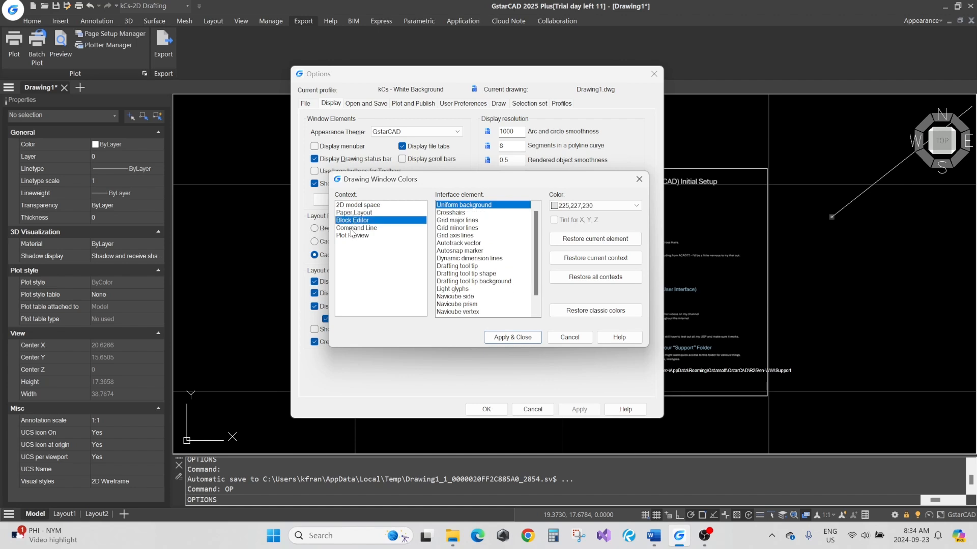
pyautogui.click(351, 212)
pyautogui.click(352, 205)
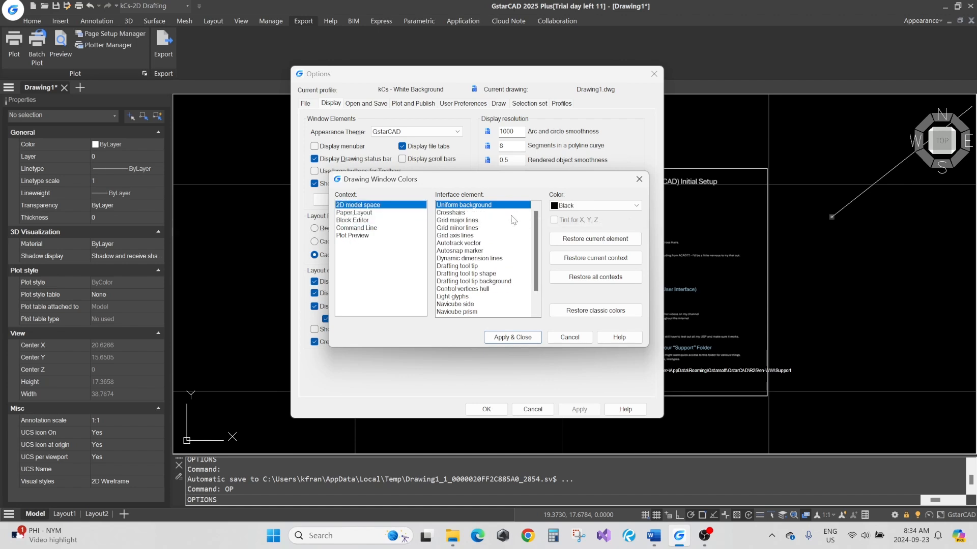
# Step: Set the 2D model space uniform background to true color 252,252,250, apply it, and close Options
pyautogui.click(597, 206)
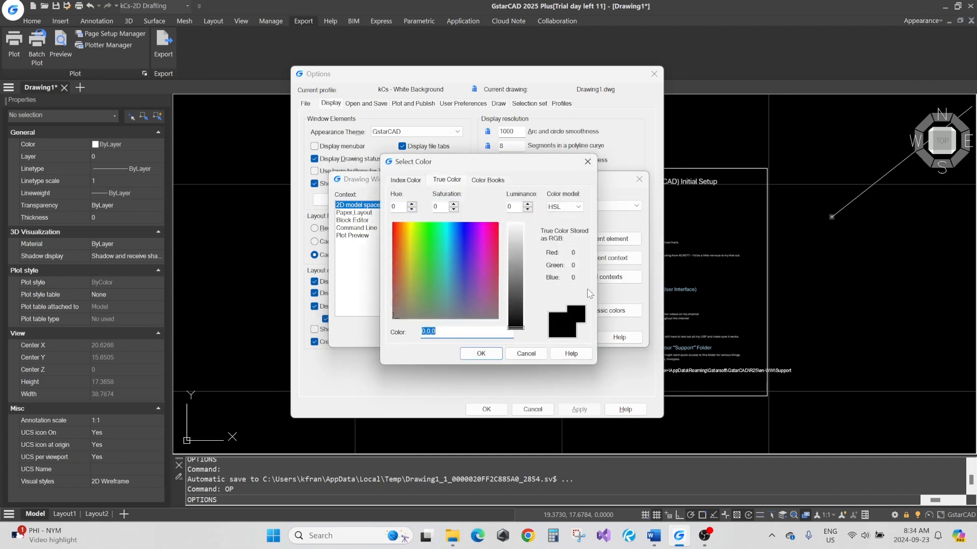
pyautogui.write('252,252,250')
pyautogui.click(571, 327)
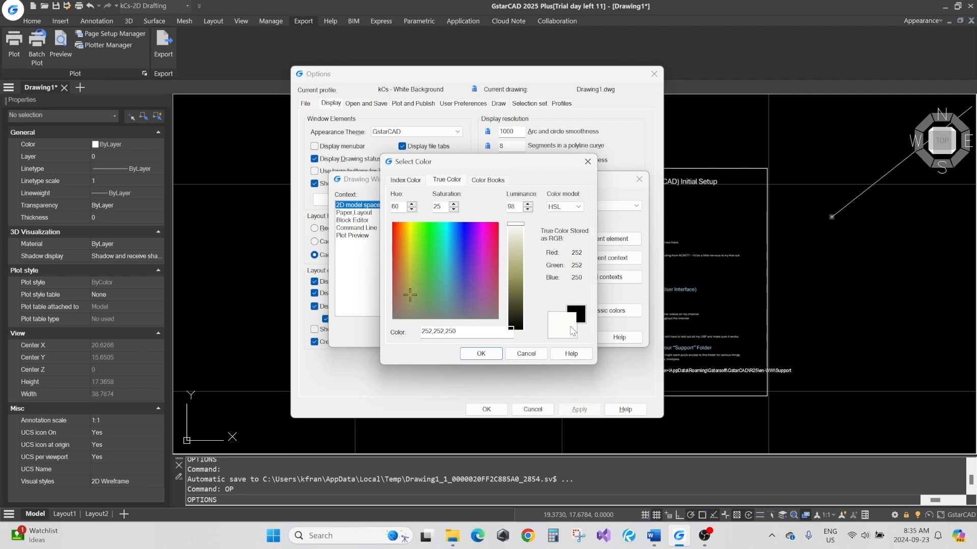
pyautogui.click(480, 353)
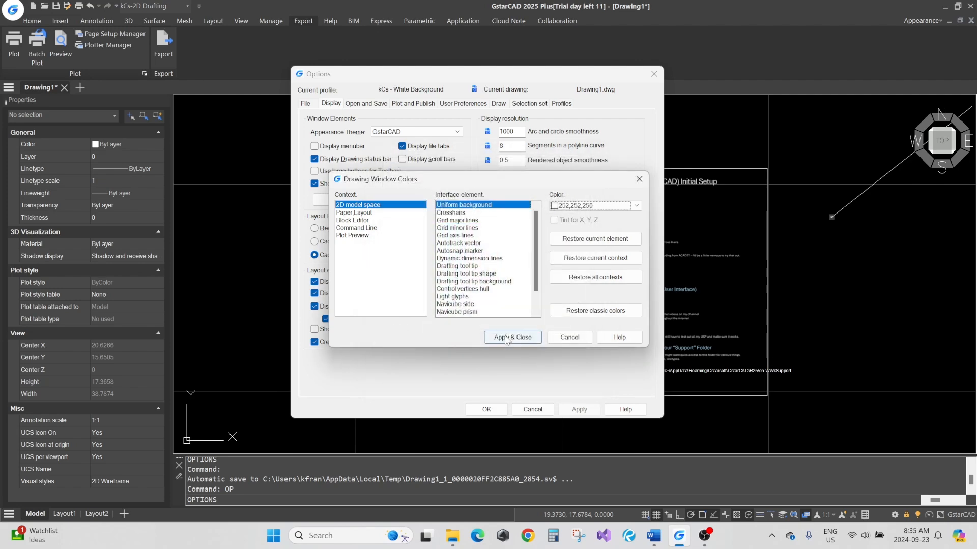
pyautogui.click(505, 338)
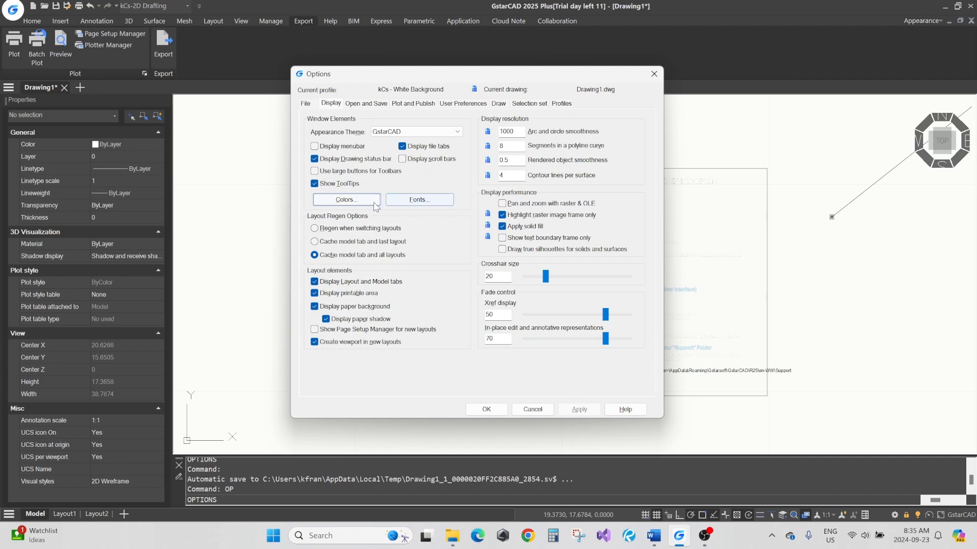
pyautogui.click(494, 409)
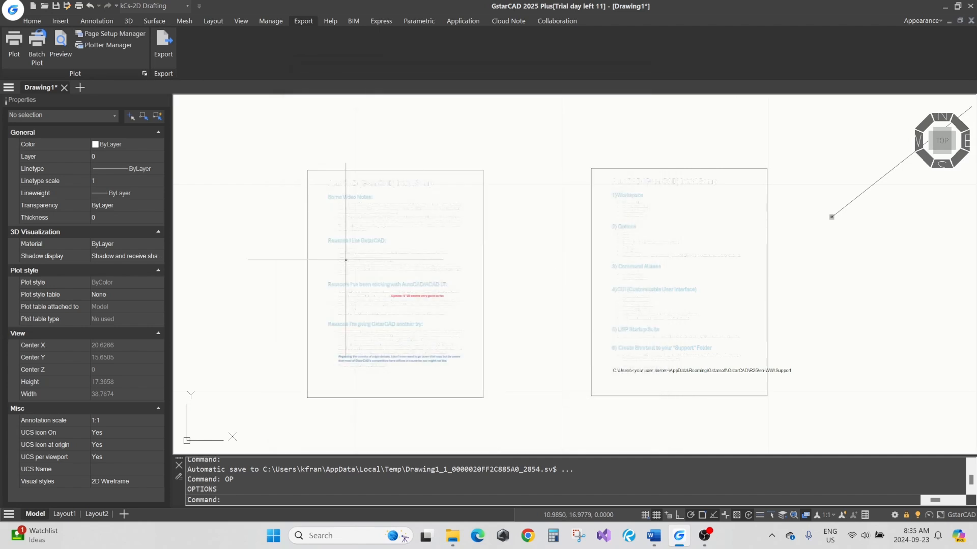
# Step: Inspect the background in Layout1, enter and leave its viewport, and return to model space
pyautogui.click(72, 513)
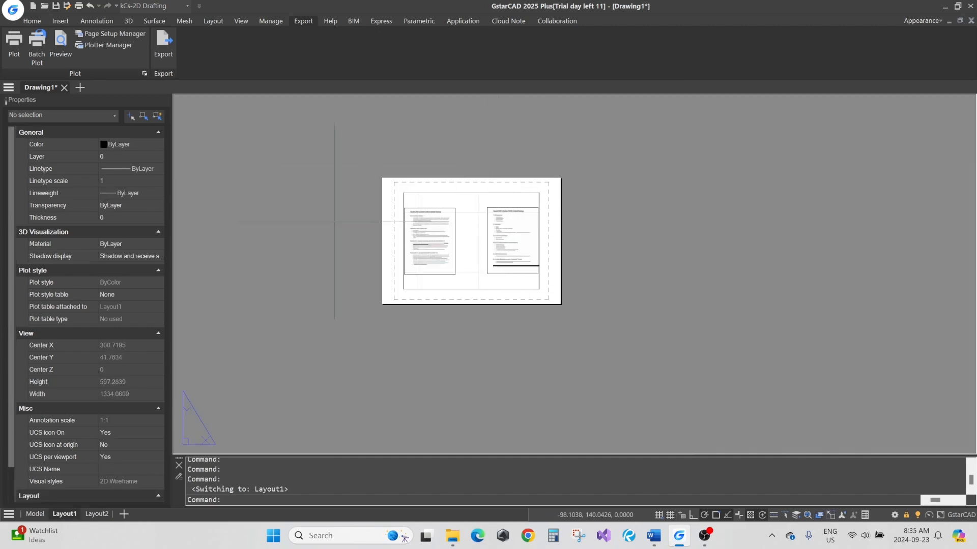
pyautogui.scroll(2, 462, 304)
pyautogui.scroll(2, 462, 304)
pyautogui.moveTo(418, 238); pyautogui.dragTo(425, 317, button='middle')
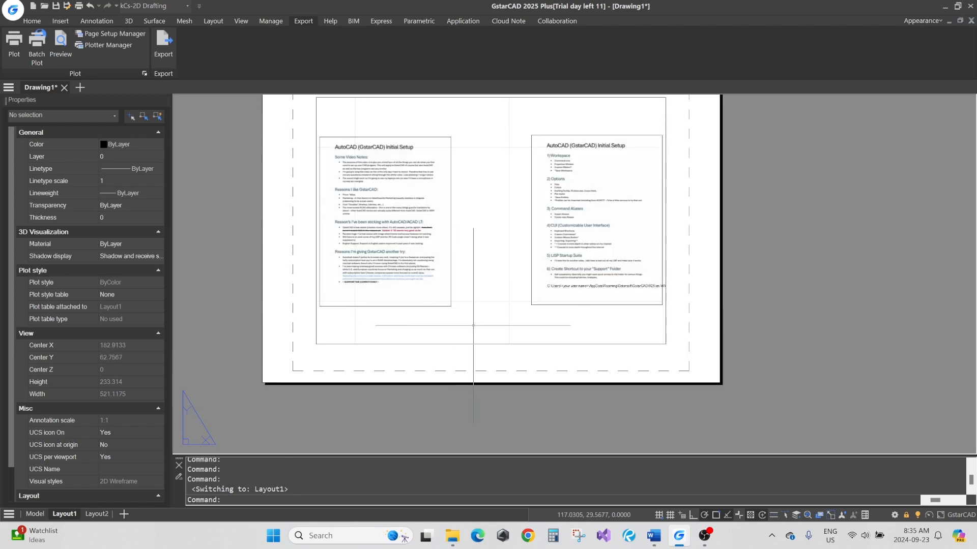
pyautogui.doubleClick(473, 326)
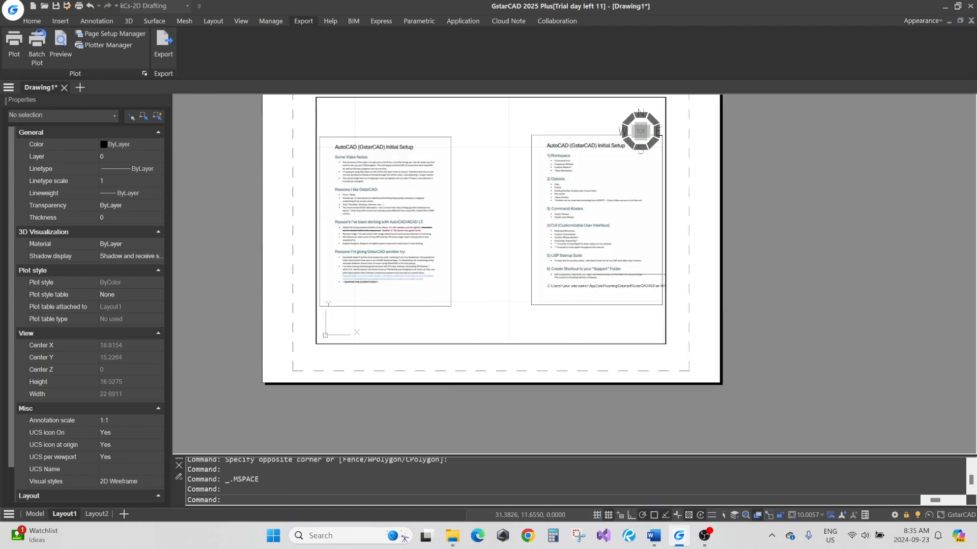
pyautogui.doubleClick(750, 262)
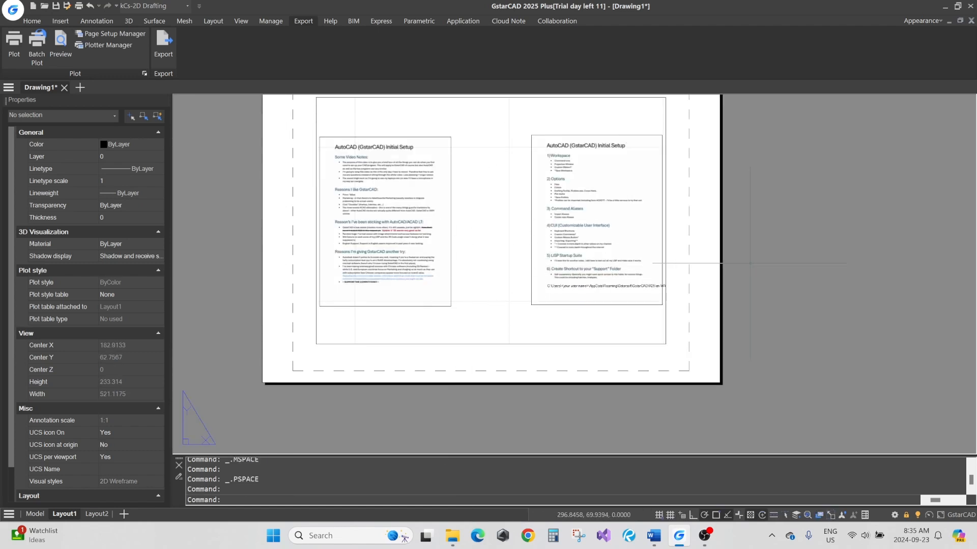
pyautogui.click(35, 514)
pyautogui.scroll(-3, 463, 275)
pyautogui.scroll(4, 462, 275)
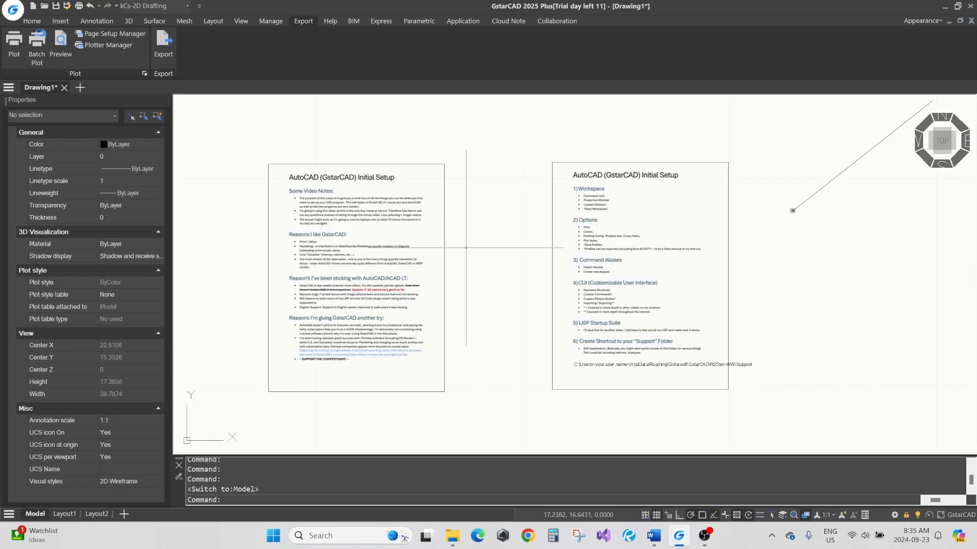
# Step: Open Options and apply the Windows 7 appearance theme
pyautogui.write('op')
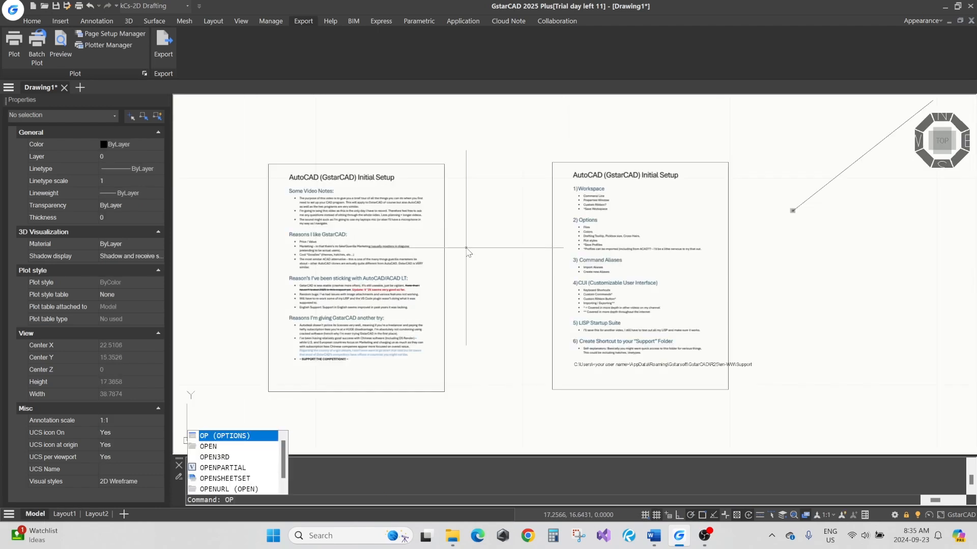
pyautogui.press('Return')
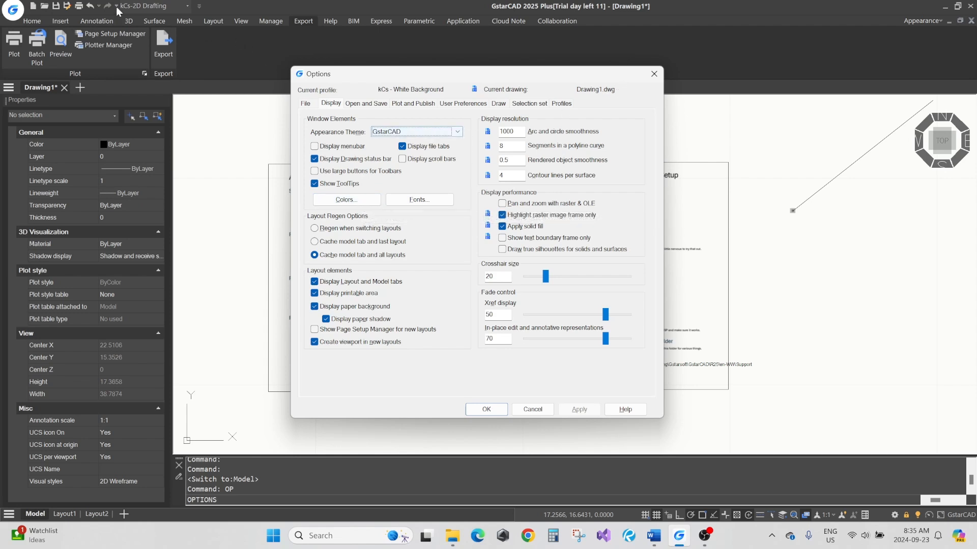
pyautogui.click(460, 132)
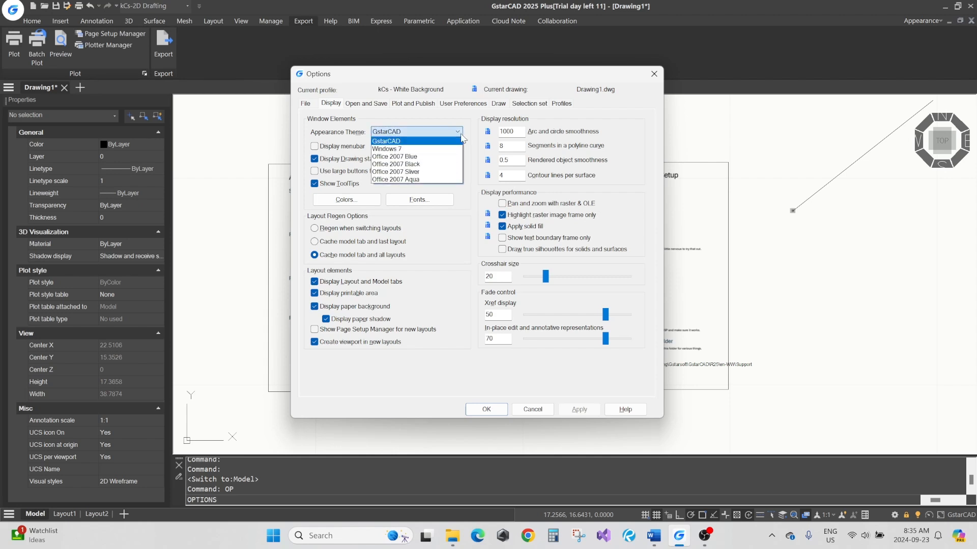
pyautogui.click(442, 149)
pyautogui.click(568, 408)
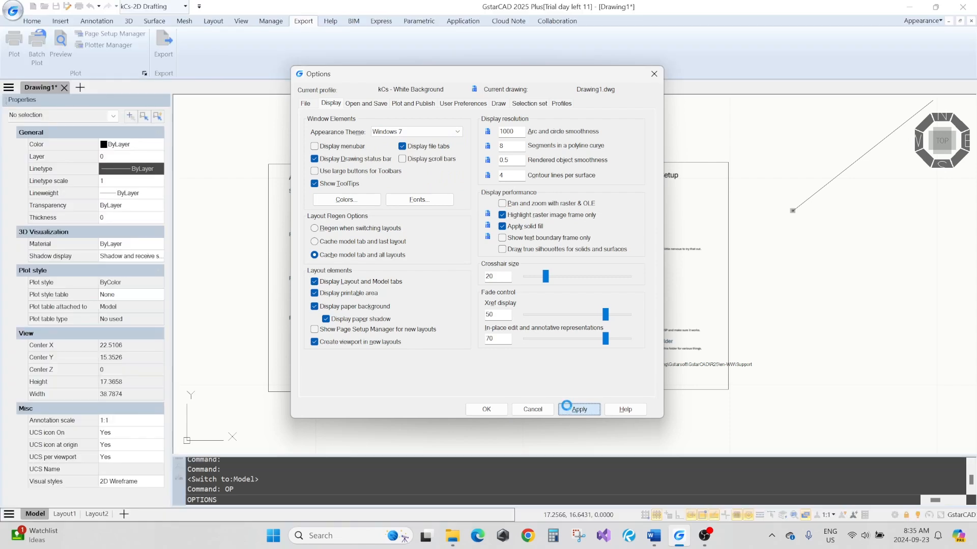
# Step: Try the Office 2007 Blue, Black, Silver and Aqua appearance themes, applying each one in turn
pyautogui.click(391, 132)
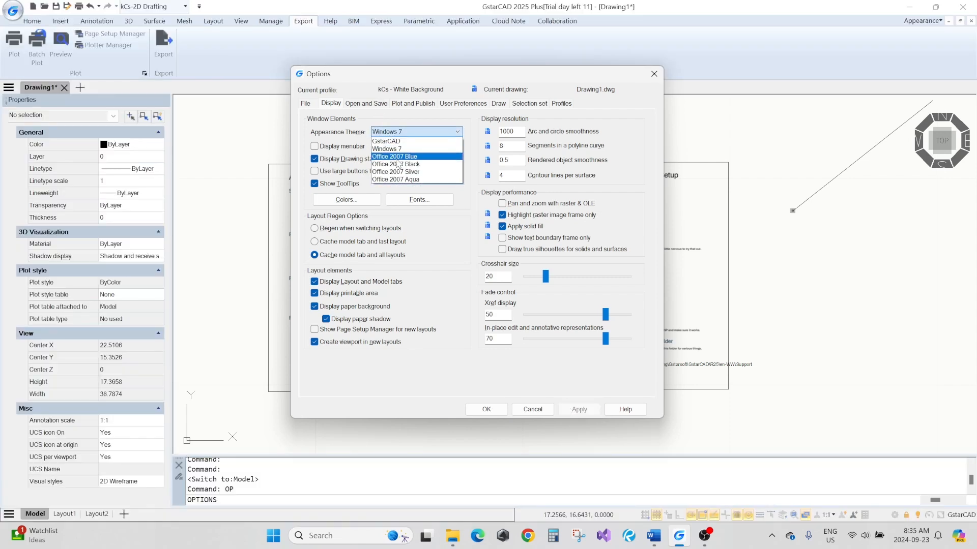
pyautogui.click(396, 157)
pyautogui.click(577, 410)
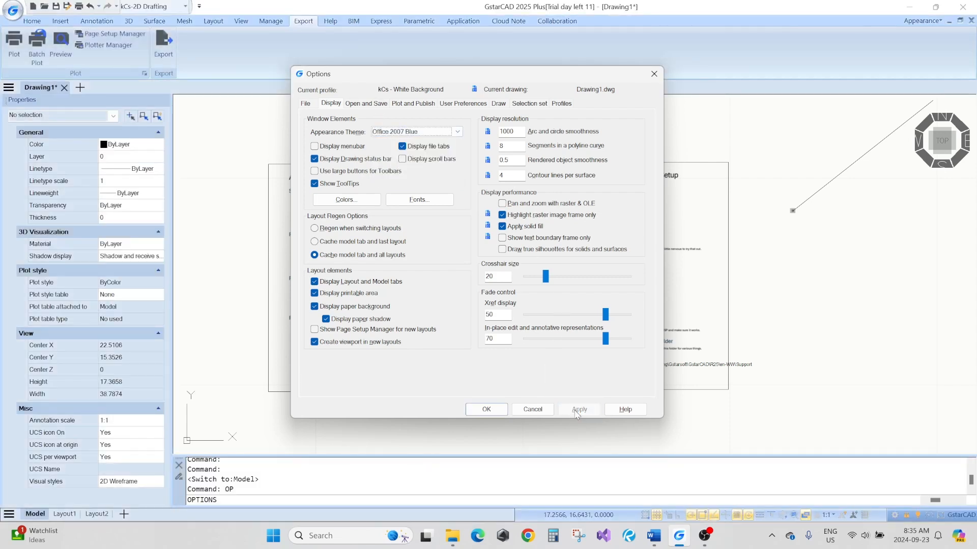
pyautogui.click(457, 133)
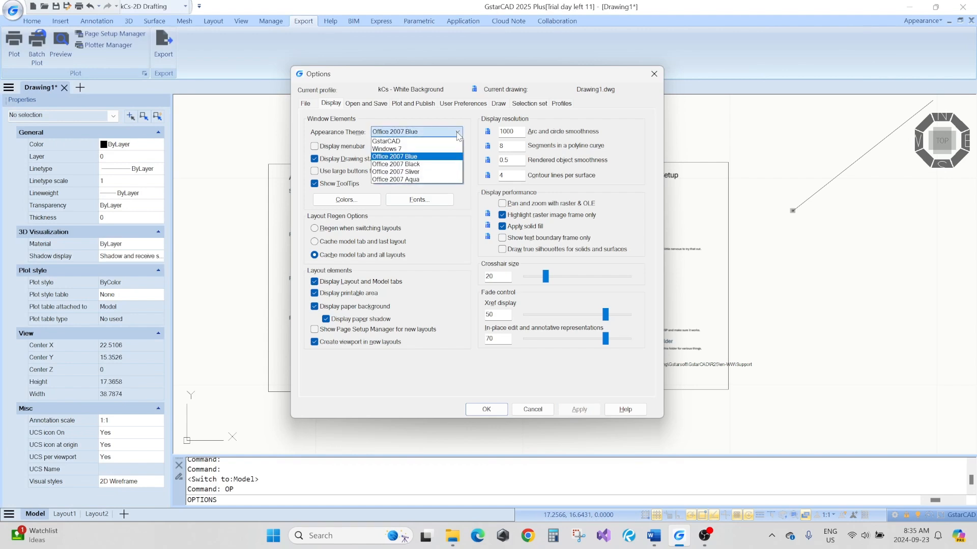
pyautogui.click(430, 164)
pyautogui.click(580, 411)
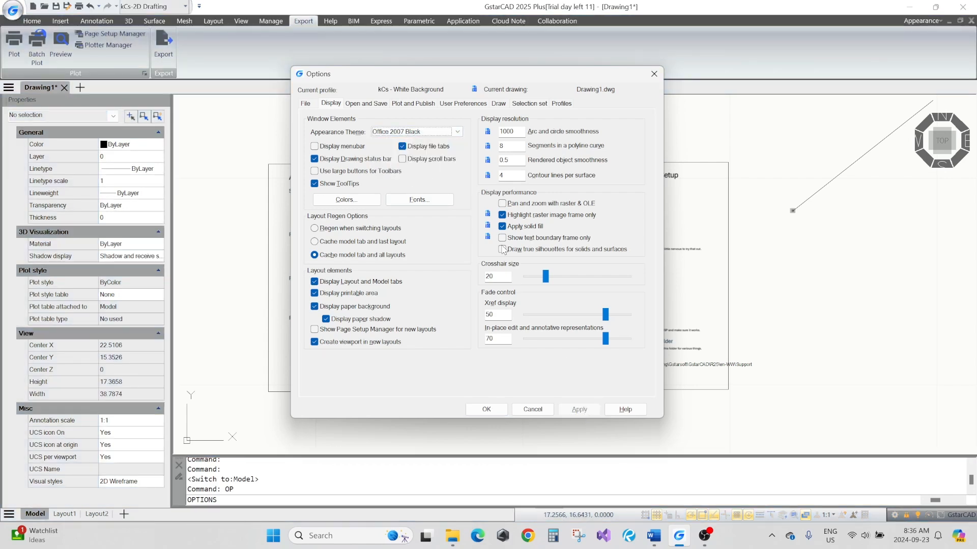
pyautogui.click(457, 131)
pyautogui.click(426, 173)
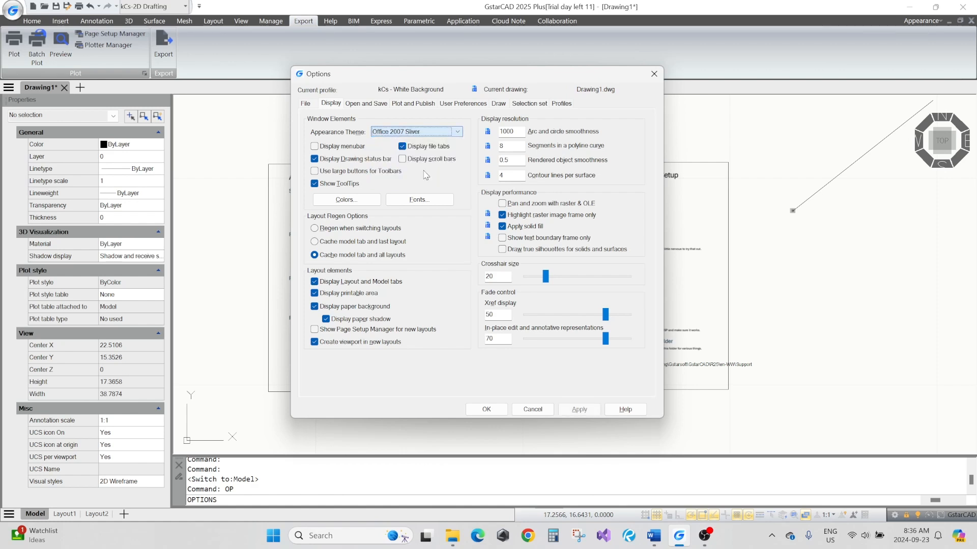
pyautogui.click(578, 409)
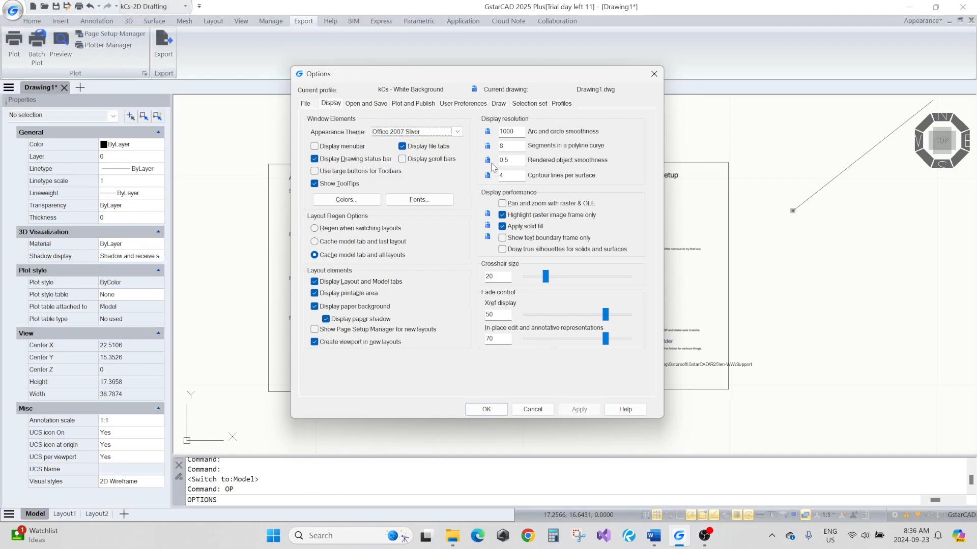
pyautogui.click(458, 132)
pyautogui.click(417, 181)
pyautogui.click(579, 409)
# Step: Set the appearance theme to Office 2007 Silver and apply it
pyautogui.click(458, 133)
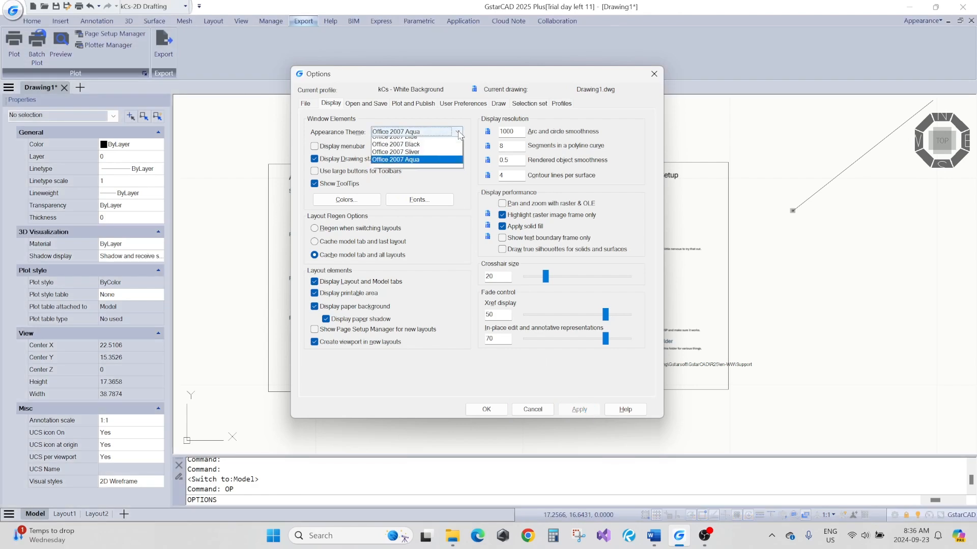
pyautogui.click(428, 175)
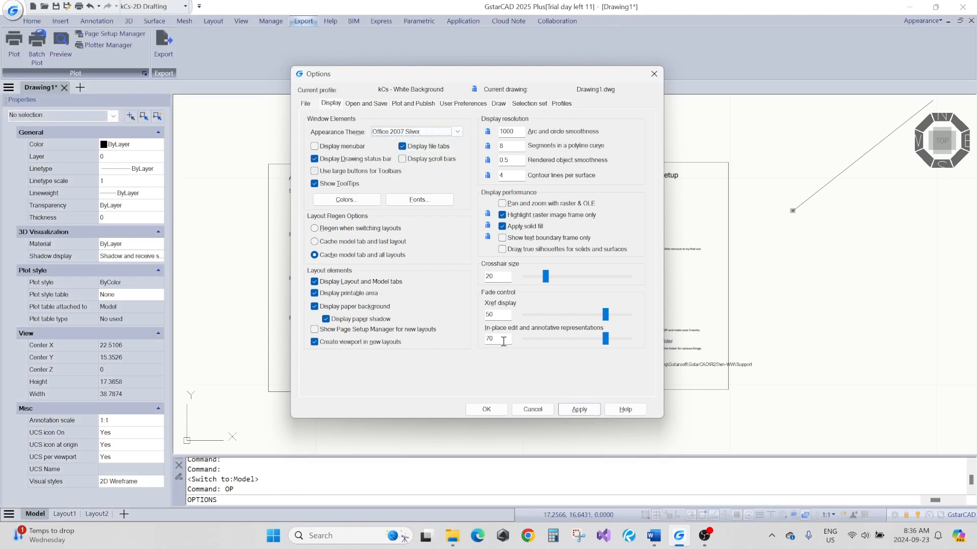
pyautogui.click(580, 410)
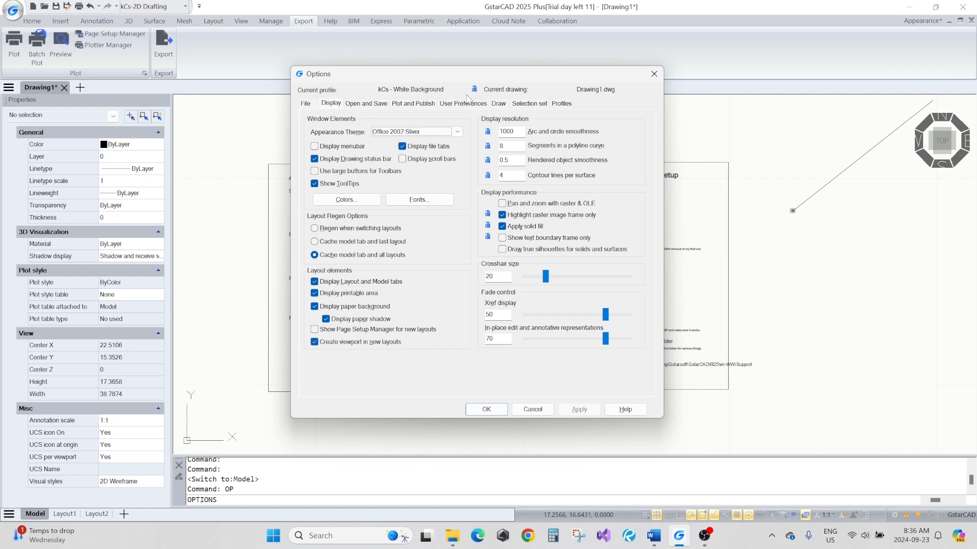
# Step: Rename the kCs - White Background profile as kCs - White Background 2
pyautogui.click(561, 103)
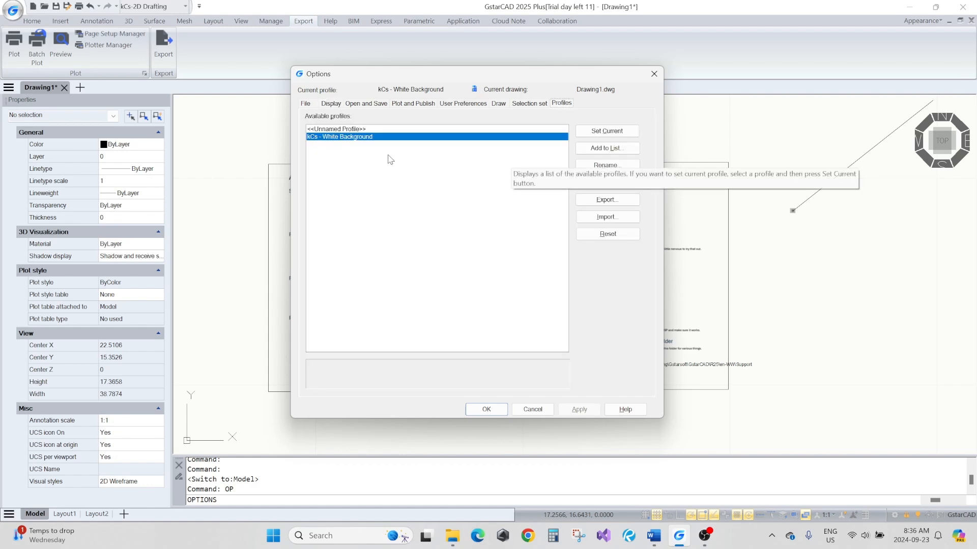
pyautogui.click(380, 138)
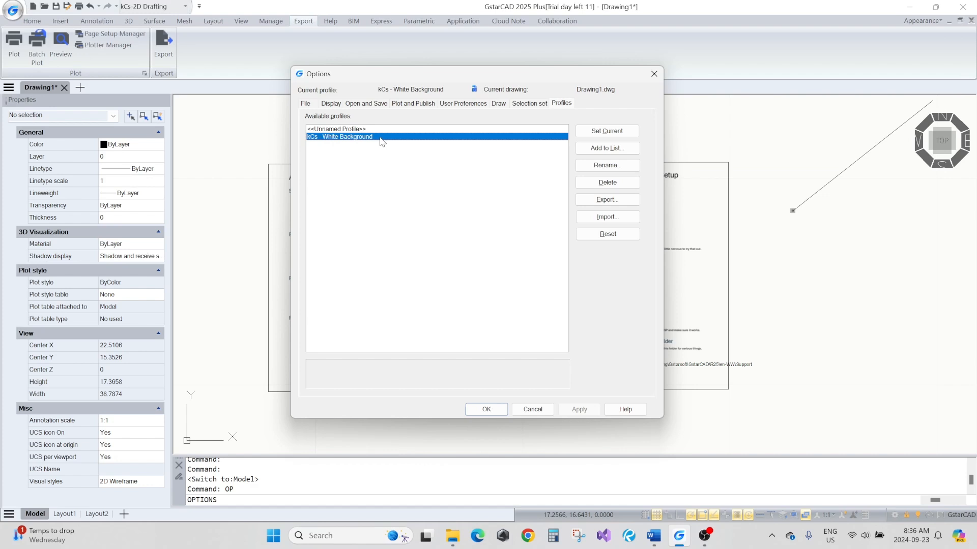
pyautogui.click(606, 165)
pyautogui.click(441, 232)
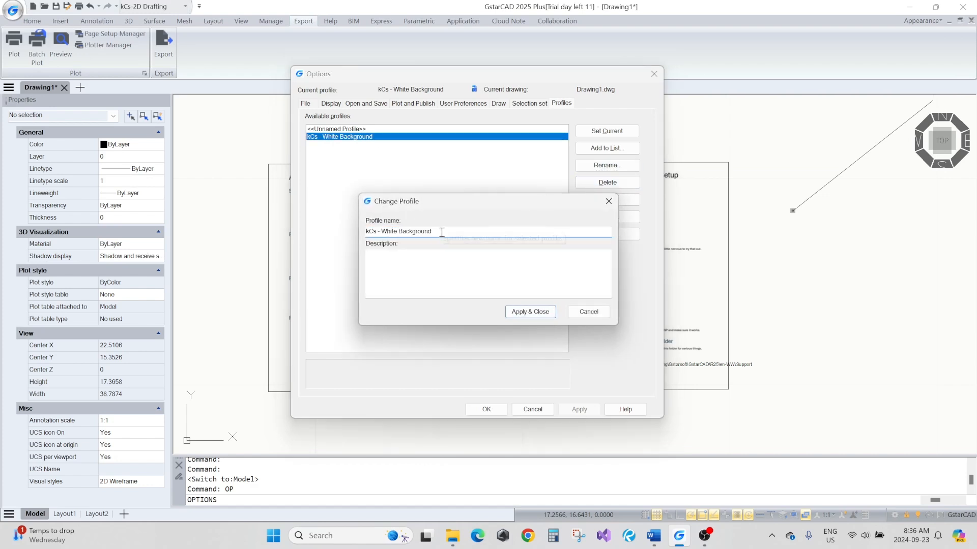
pyautogui.click(527, 311)
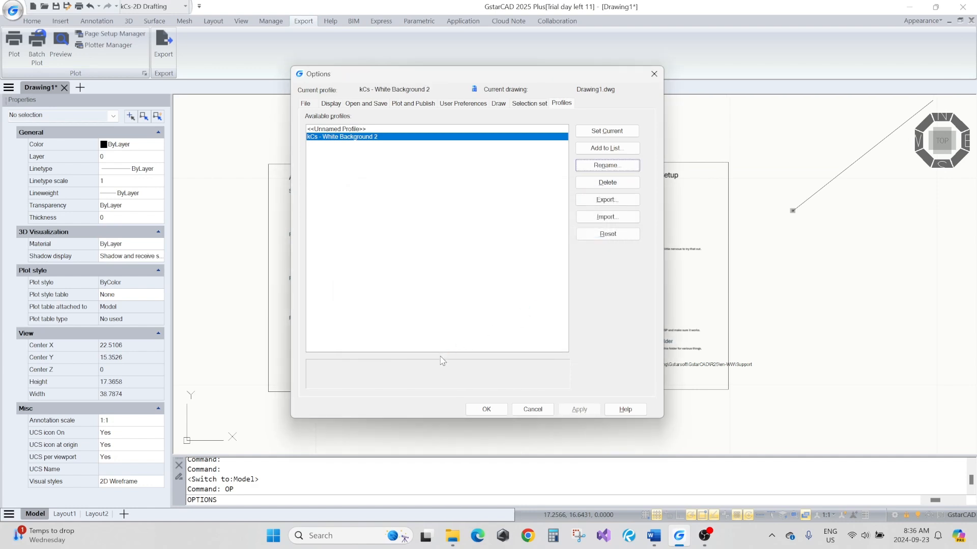
# Step: Add a new profile named kCs - White Background to the available profiles
pyautogui.click(606, 151)
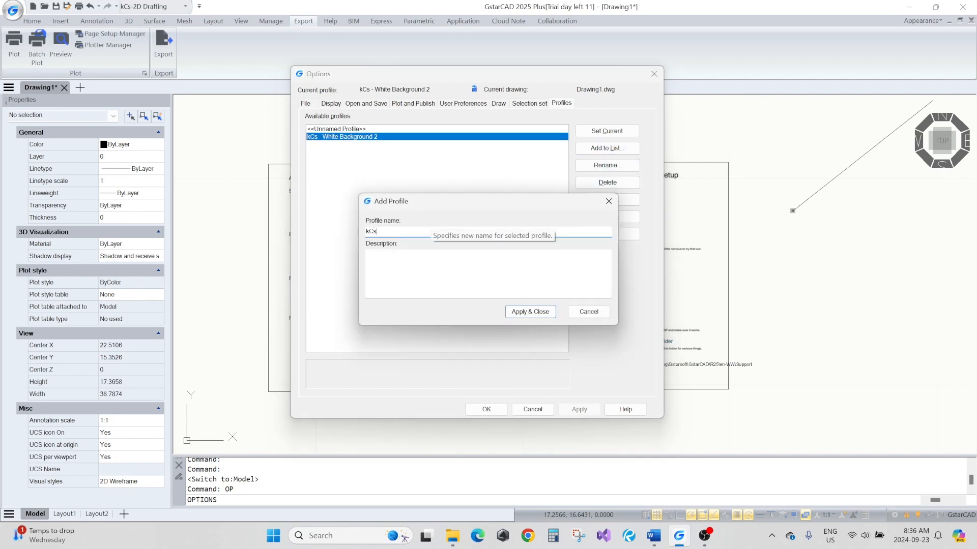
pyautogui.write('kCs - White Background')
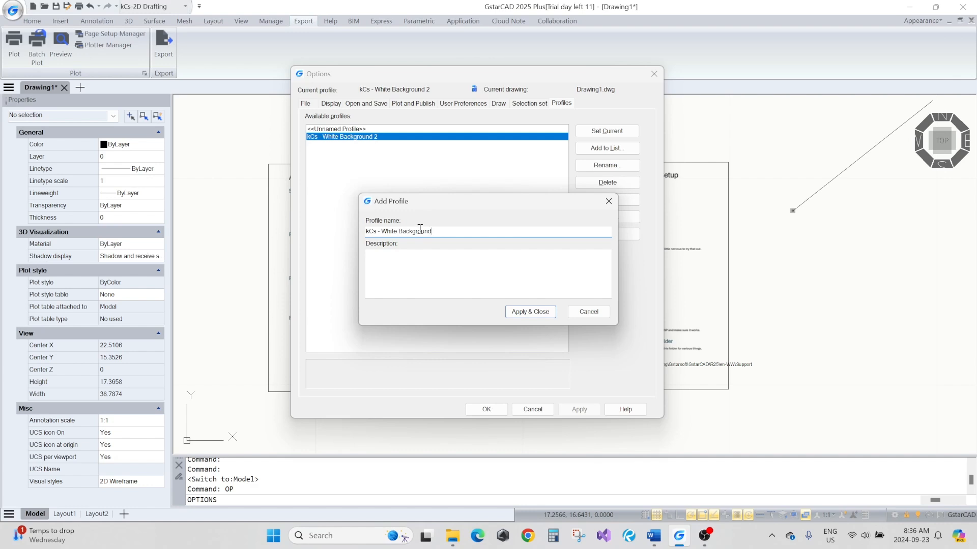
pyautogui.click(540, 314)
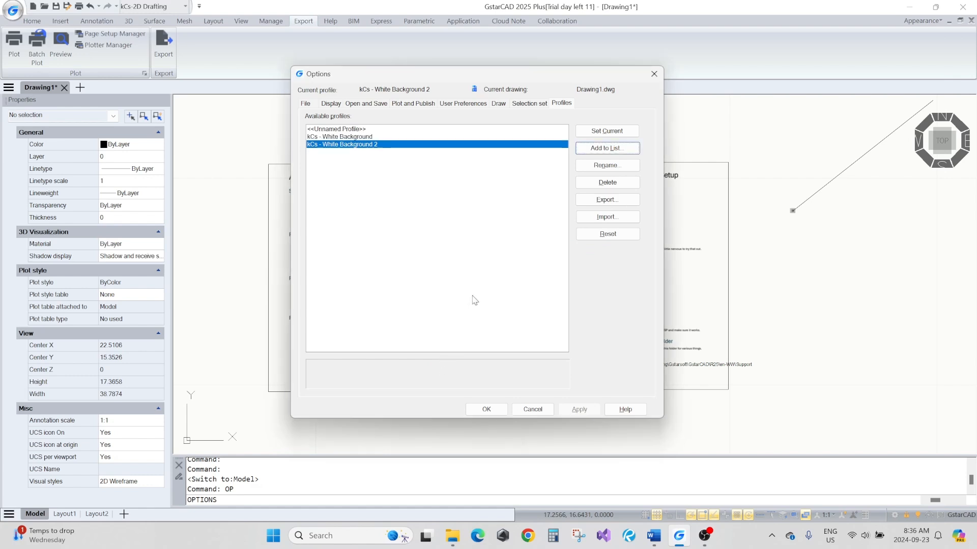
# Step: Try to delete the kCs - White Background 2 profile and dismiss the message
pyautogui.click(366, 145)
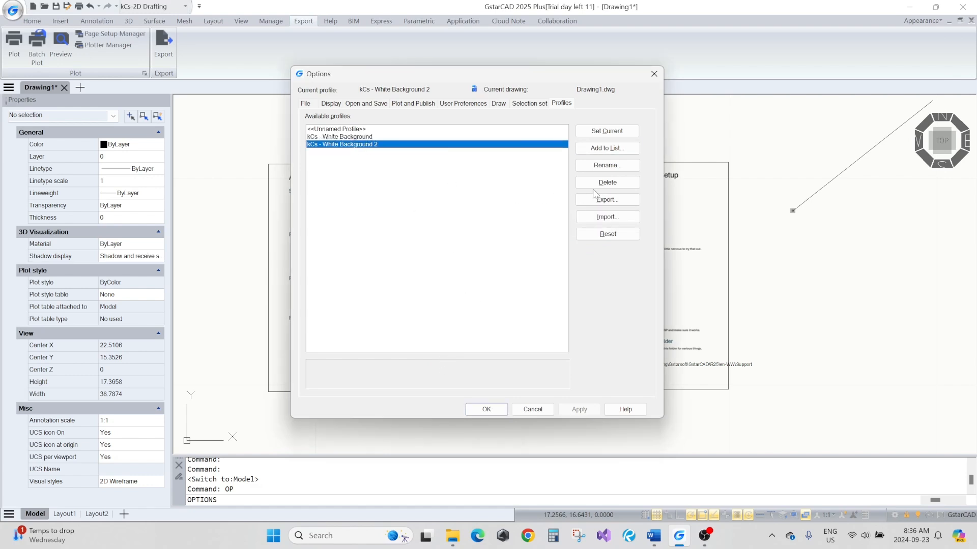
pyautogui.click(608, 184)
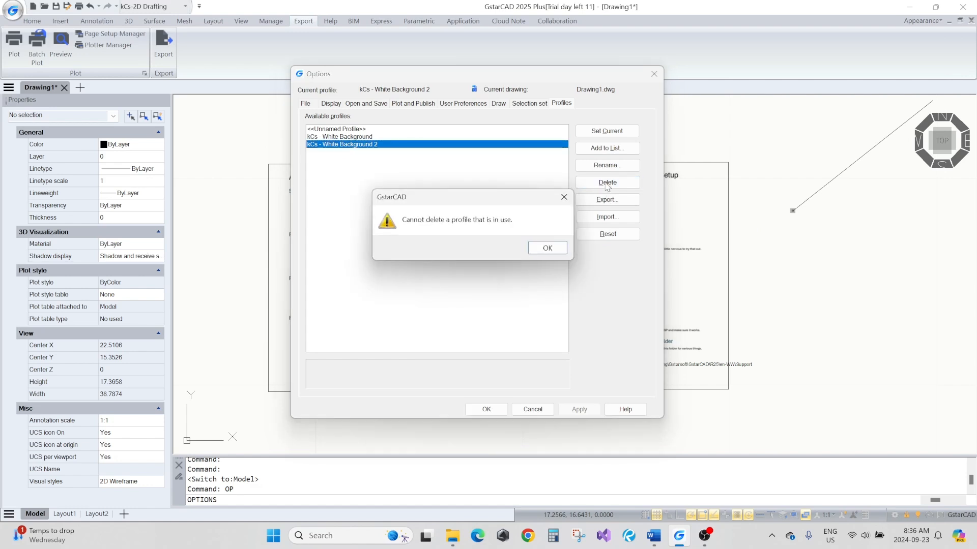
pyautogui.click(546, 249)
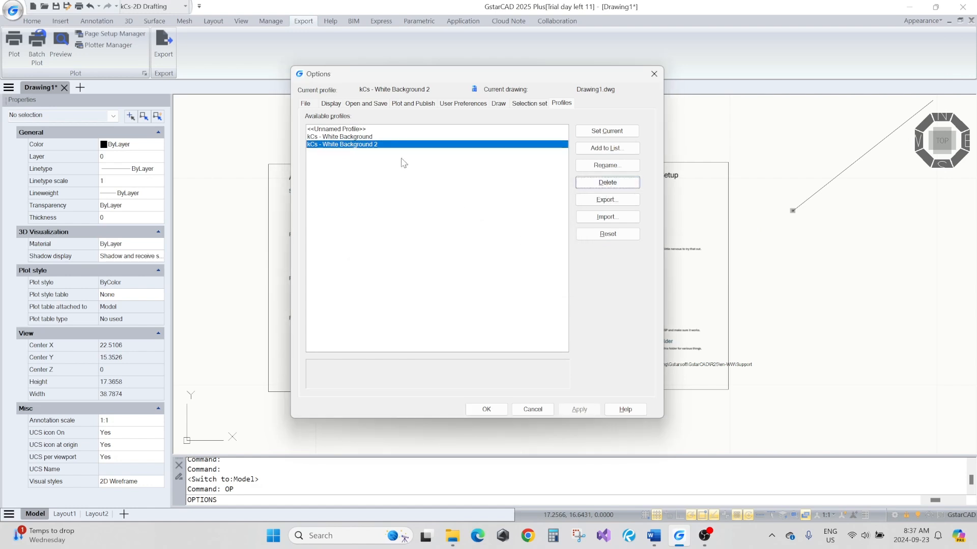
# Step: Make the kCs - White Background profile current and delete the kCs - White Background 2 profile
pyautogui.click(368, 138)
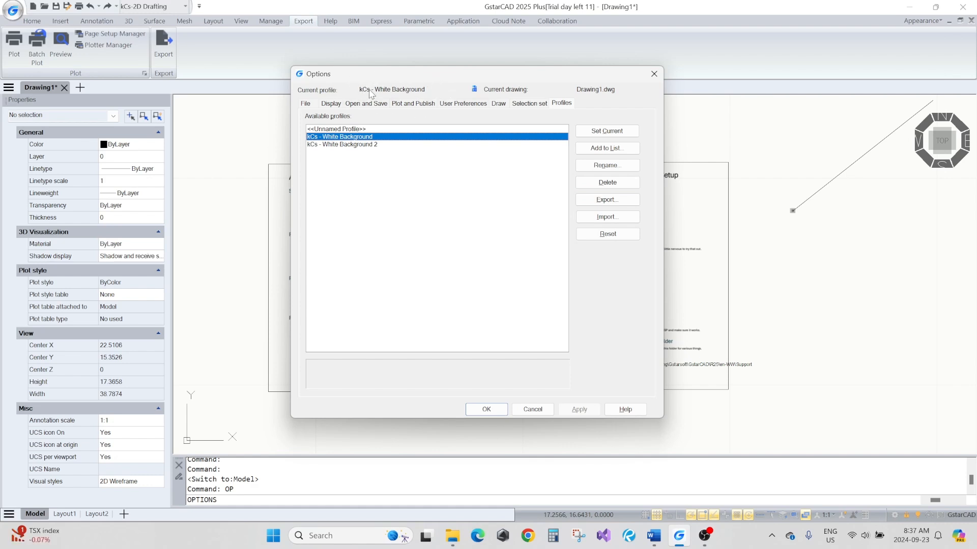
pyautogui.click(339, 145)
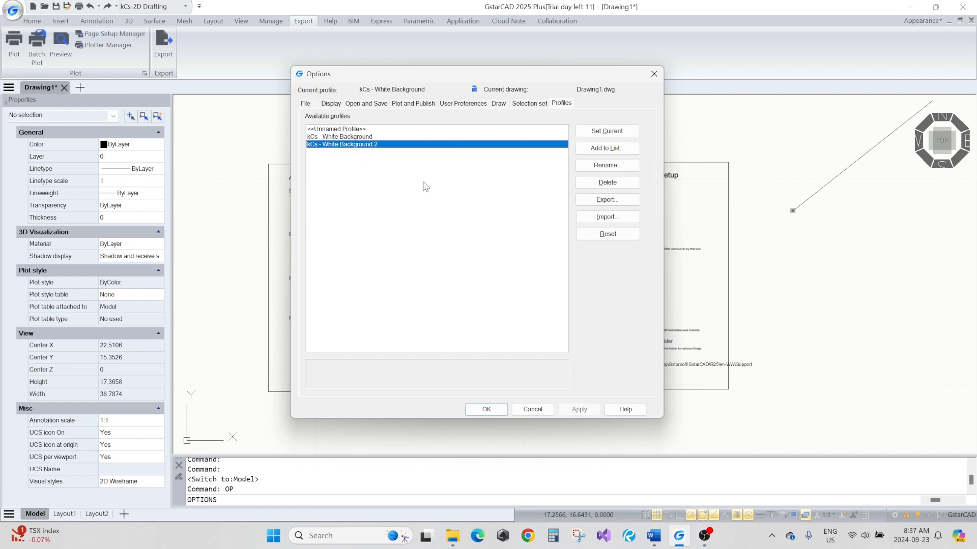
pyautogui.click(600, 184)
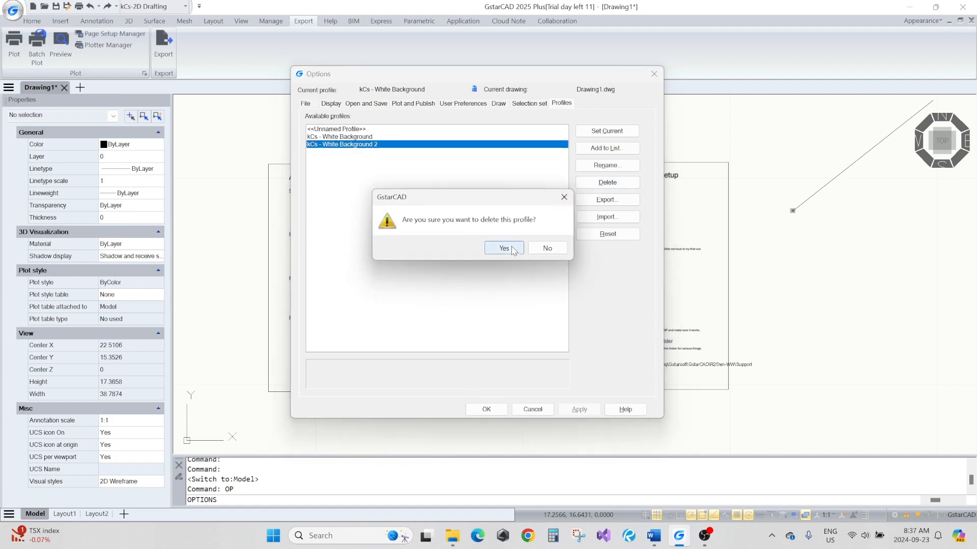
pyautogui.click(513, 249)
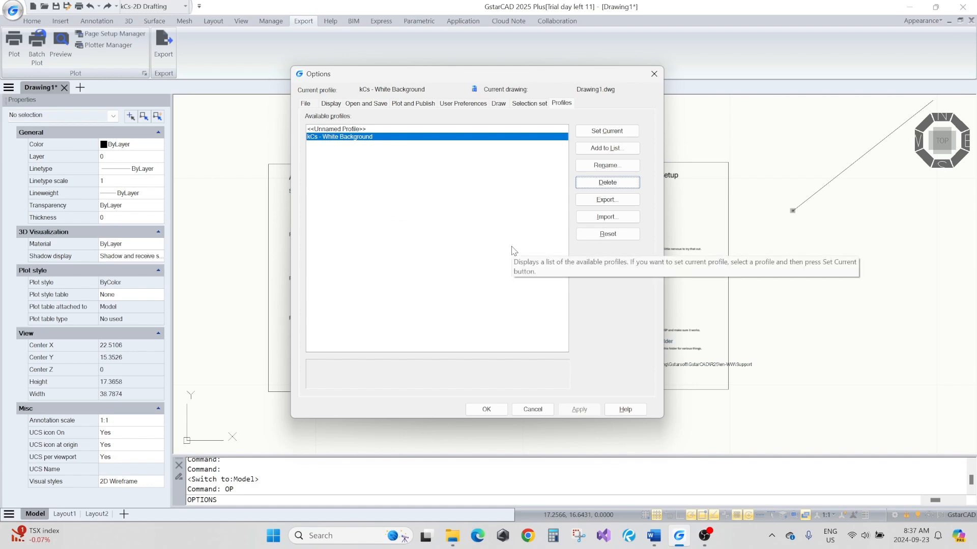
# Step: Review the display, profile and open/save settings in Options and close the dialog without changes
pyautogui.click(332, 104)
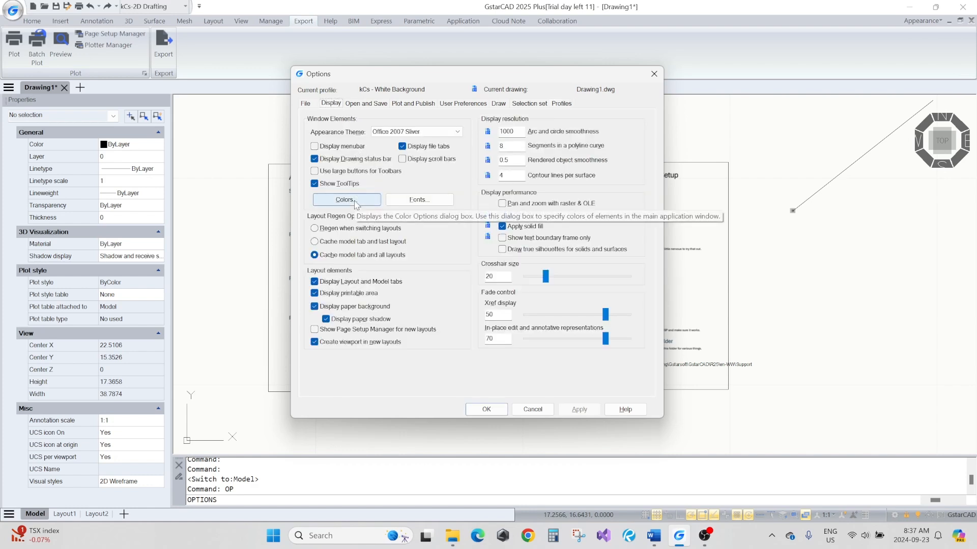
pyautogui.click(563, 103)
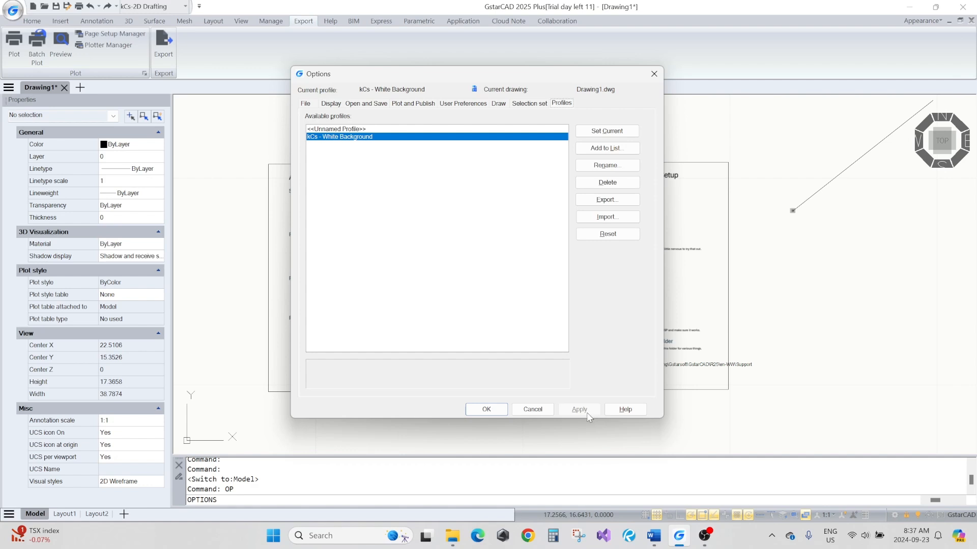
pyautogui.click(349, 104)
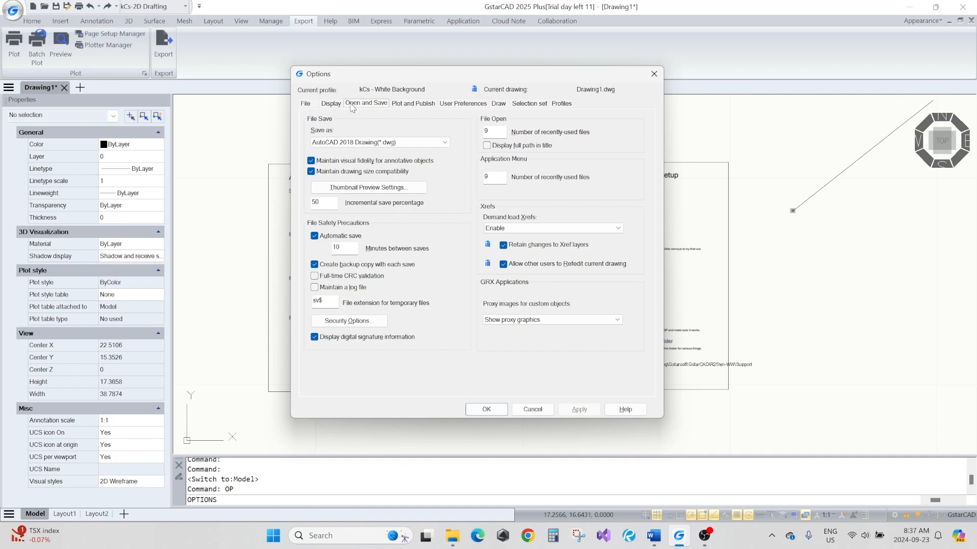
pyautogui.click(331, 103)
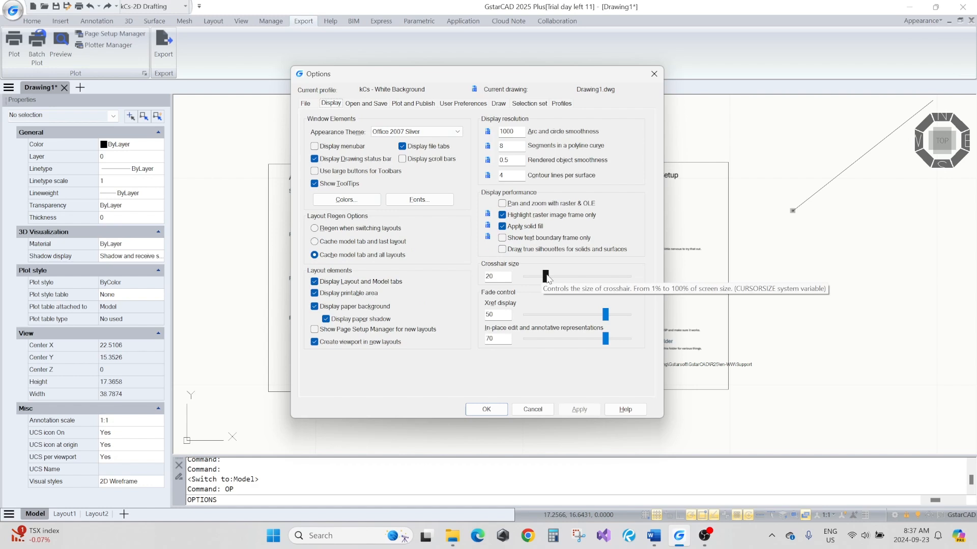
pyautogui.click(653, 74)
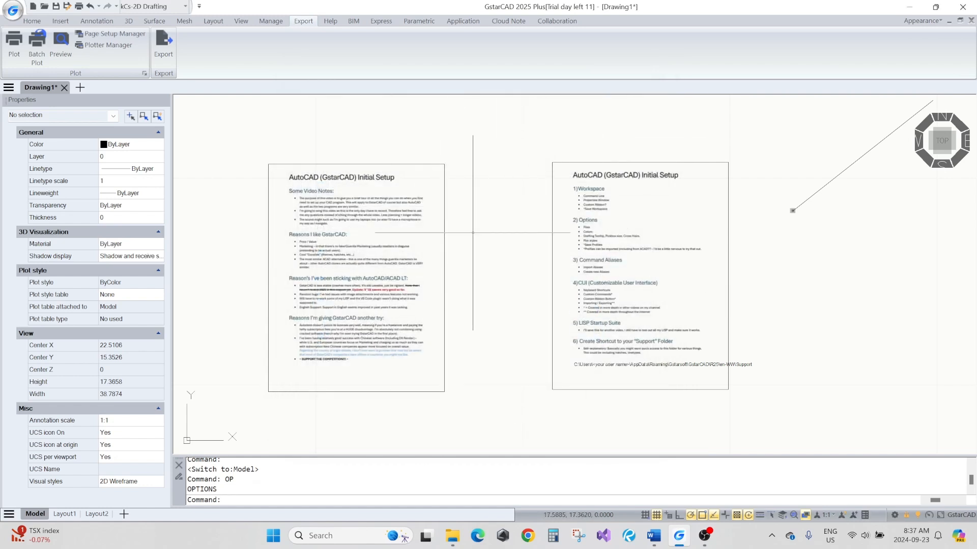
# Step: Set the crosshair size to 100 in the display options and apply it
pyautogui.write('op')
pyautogui.press('Return')
pyautogui.moveTo(546, 276); pyautogui.dragTo(635, 284)
pyautogui.click(590, 410)
pyautogui.click(501, 412)
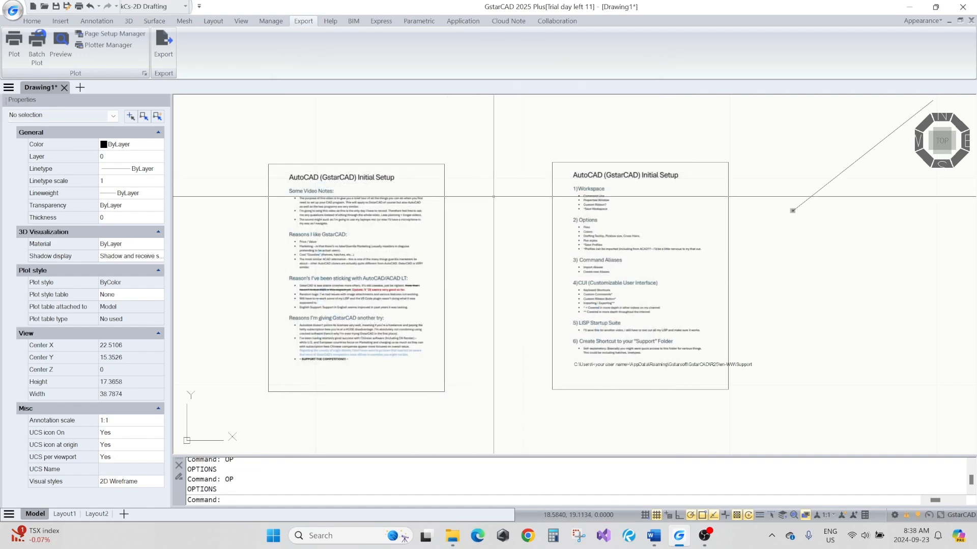
# Step: Examine the drawing formats offered as the default Save as type in the open and save options
pyautogui.write('OP')
pyautogui.press('Return')
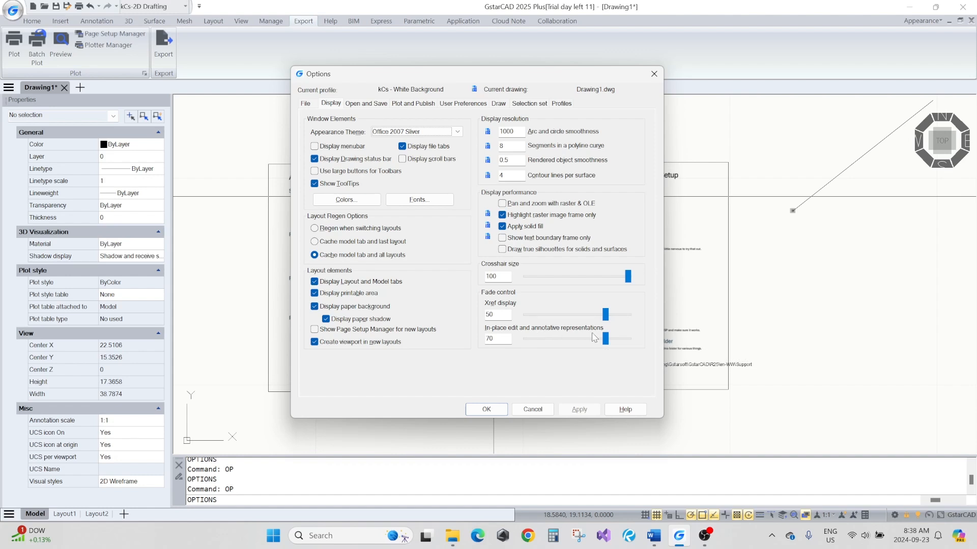
pyautogui.click(364, 104)
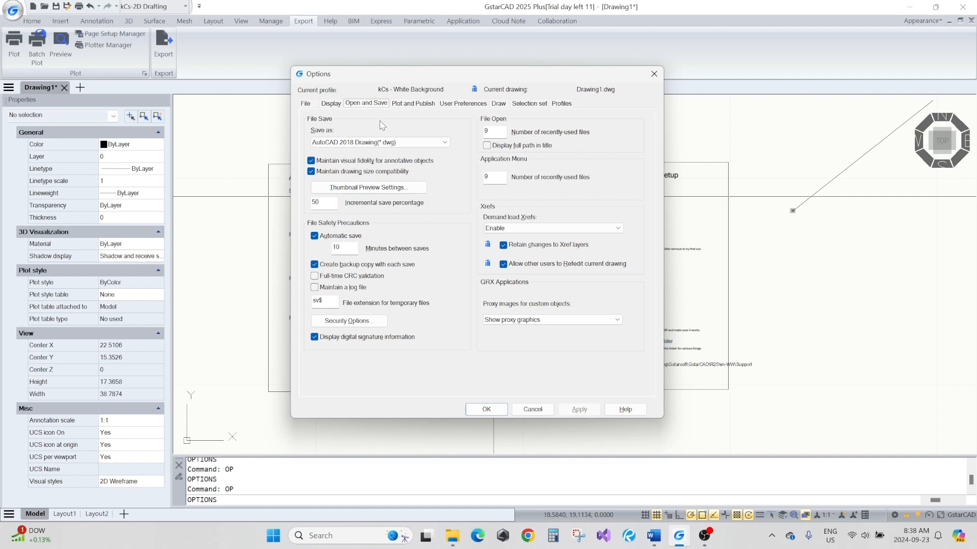
pyautogui.click(390, 143)
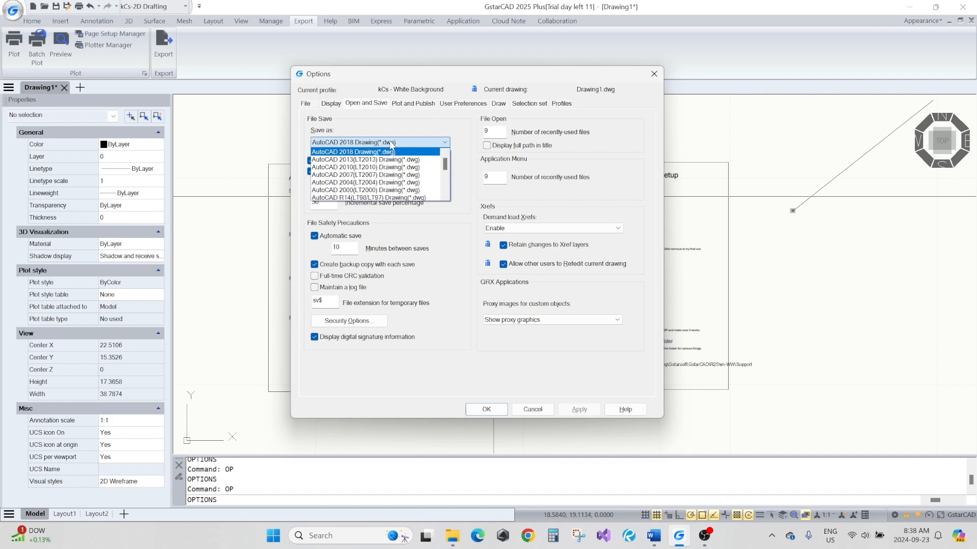
pyautogui.click(391, 143)
pyautogui.click(437, 145)
pyautogui.click(390, 125)
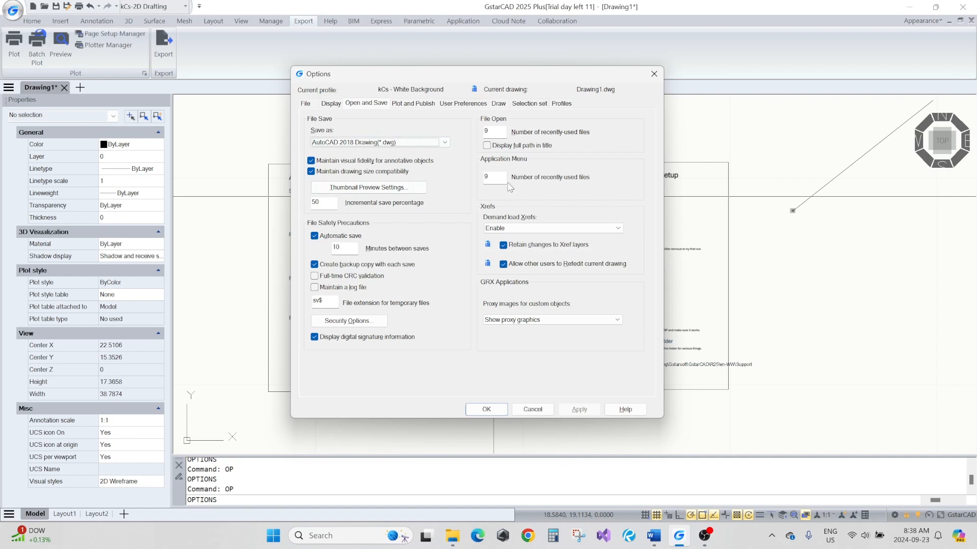
# Step: Open the PrintStyles folder from the plot style table settings and delete monochrome - Copy.ctb and monochrome - Copy.stb
pyautogui.click(420, 104)
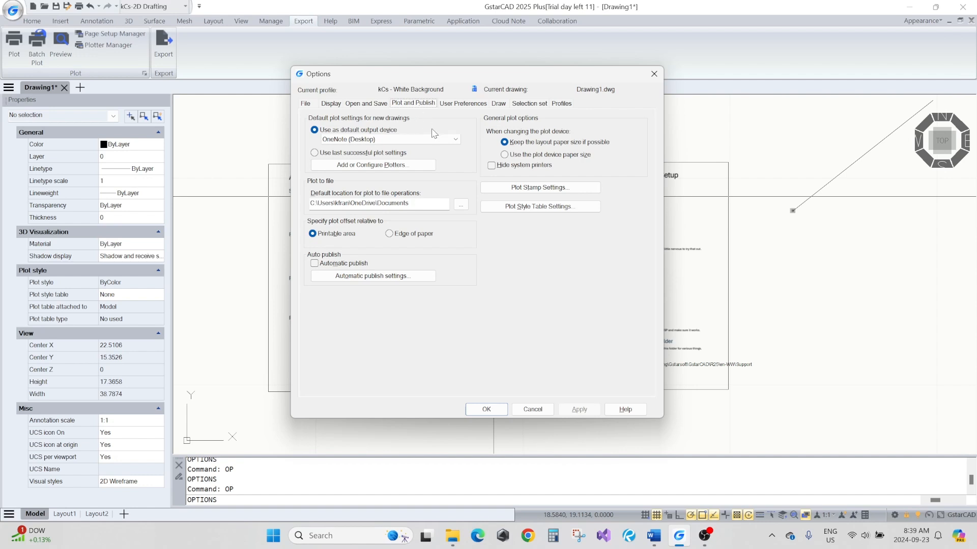
pyautogui.click(526, 207)
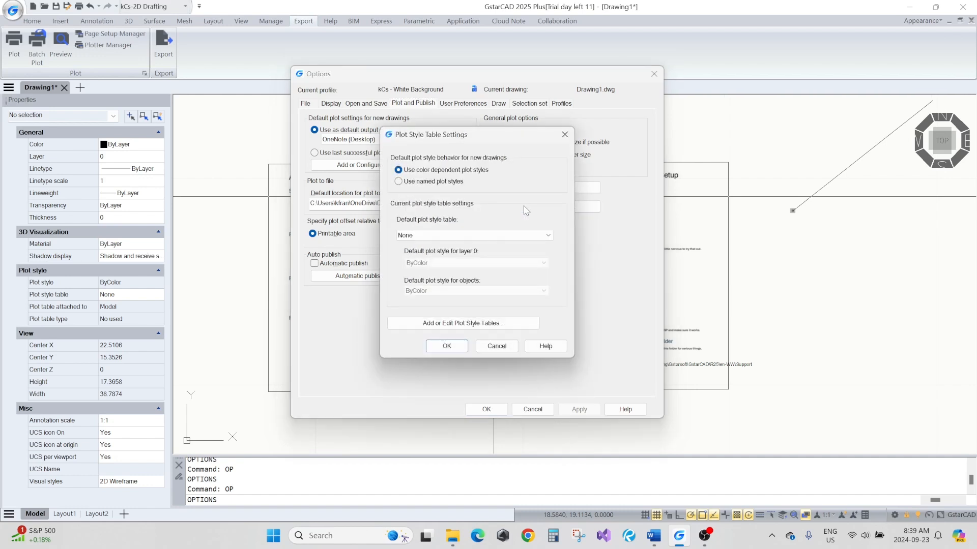
pyautogui.click(454, 324)
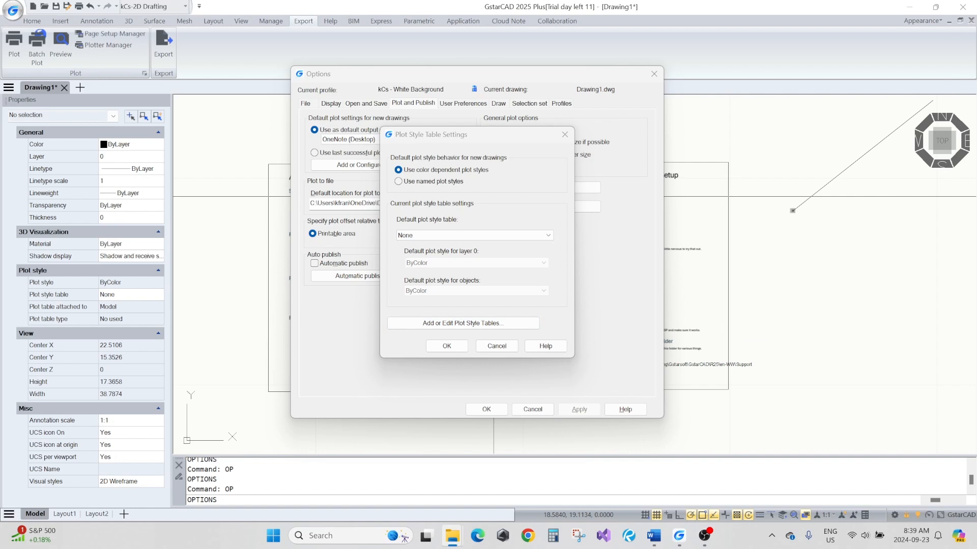
pyautogui.moveTo(976, 102); pyautogui.dragTo(384, 50)
pyautogui.click(352, 156)
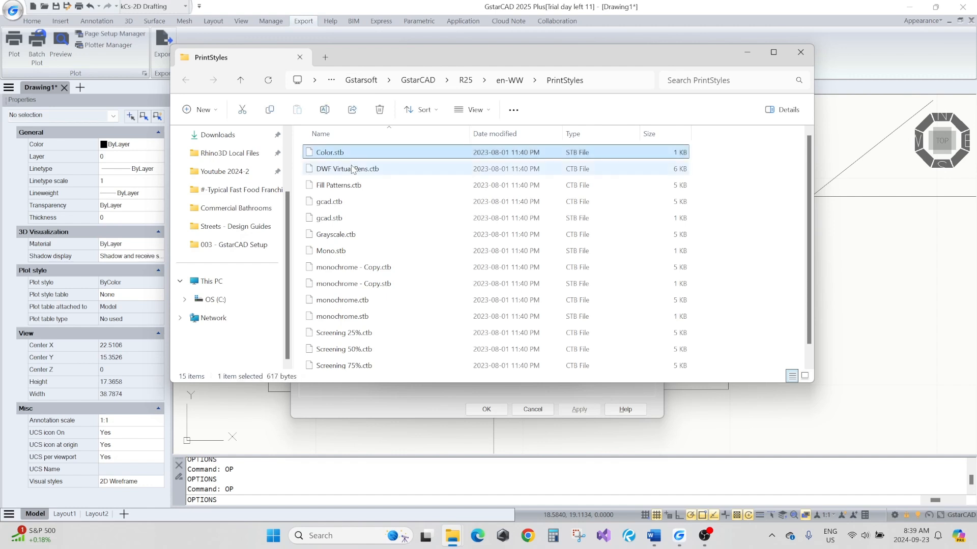
pyautogui.click(354, 168)
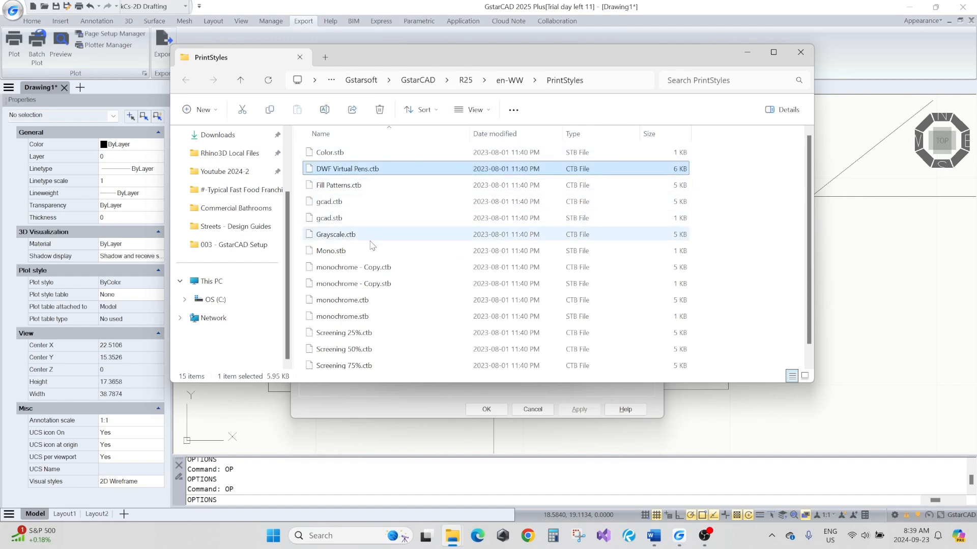
pyautogui.click(360, 267)
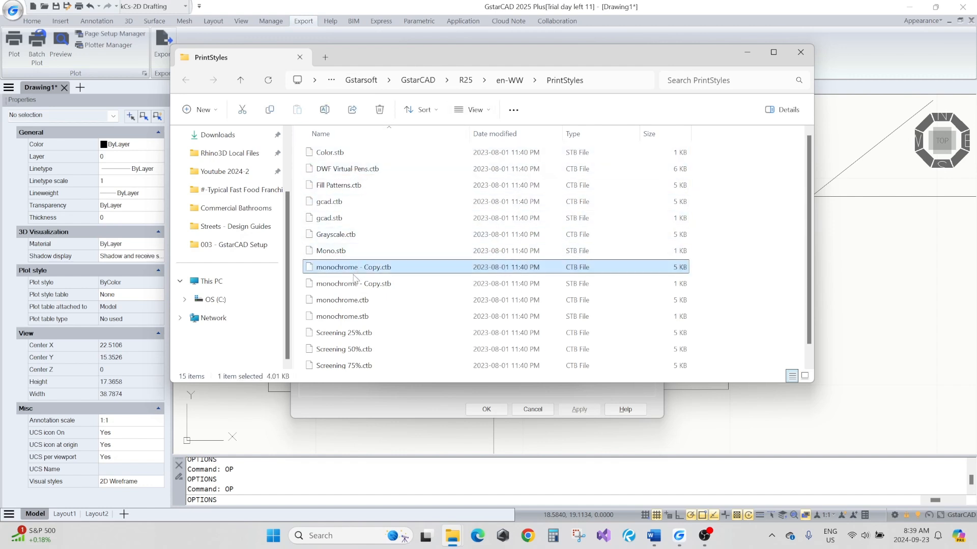
pyautogui.keyDown('shift'); pyautogui.click(352, 284); pyautogui.keyUp('shift')
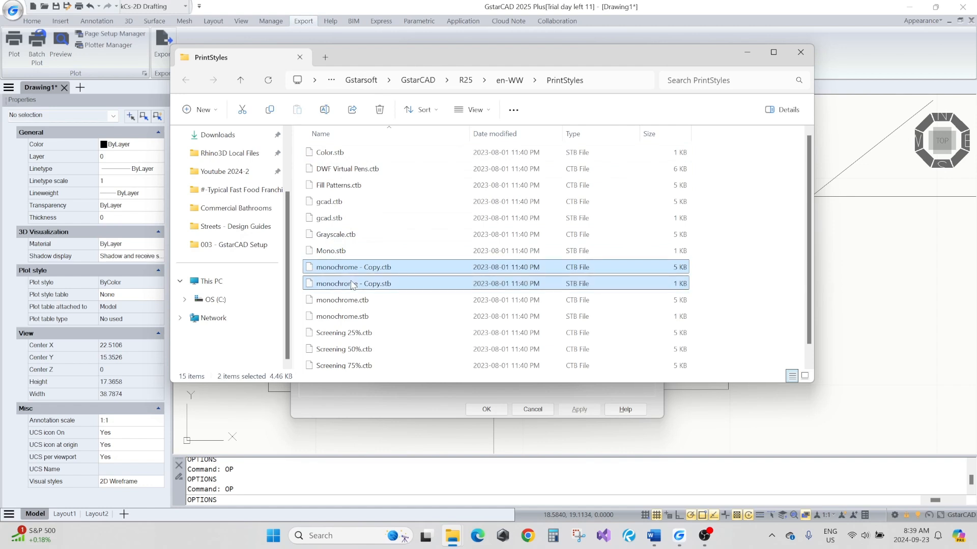
pyautogui.press('Delete')
# Step: Duplicate monochrome.ctb in the PrintStyles folder and close the folder and the plot style table settings
pyautogui.click(345, 269)
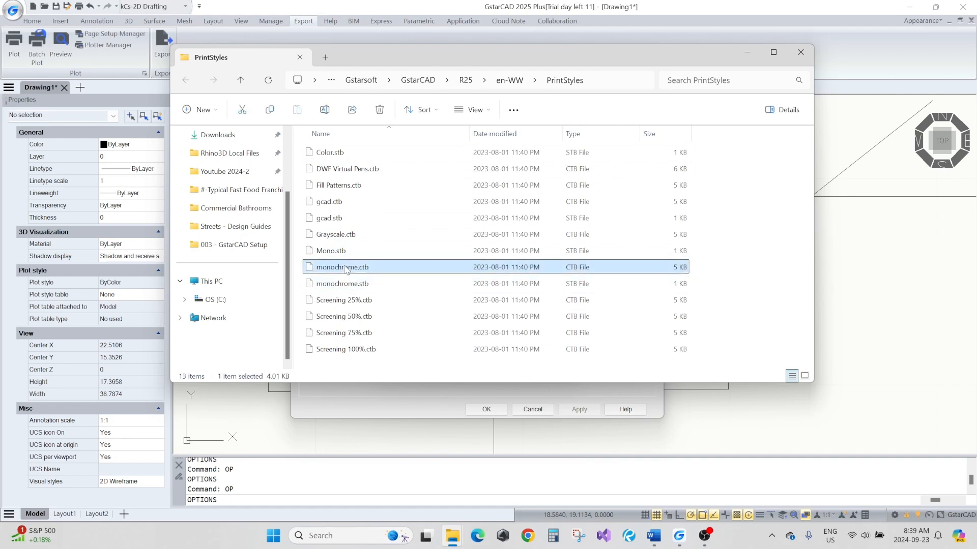
pyautogui.hotkey('ctrl', 'c')
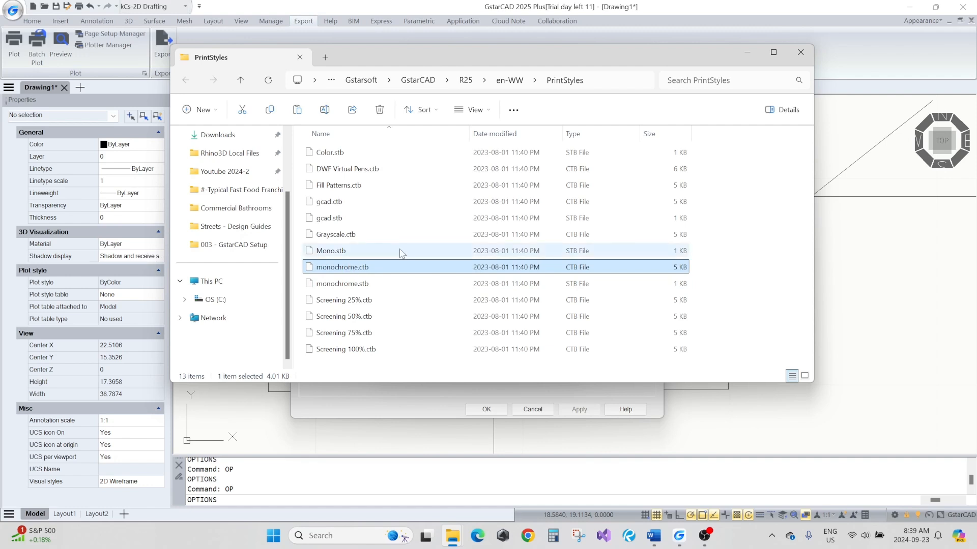
pyautogui.hotkey('ctrl', 'v')
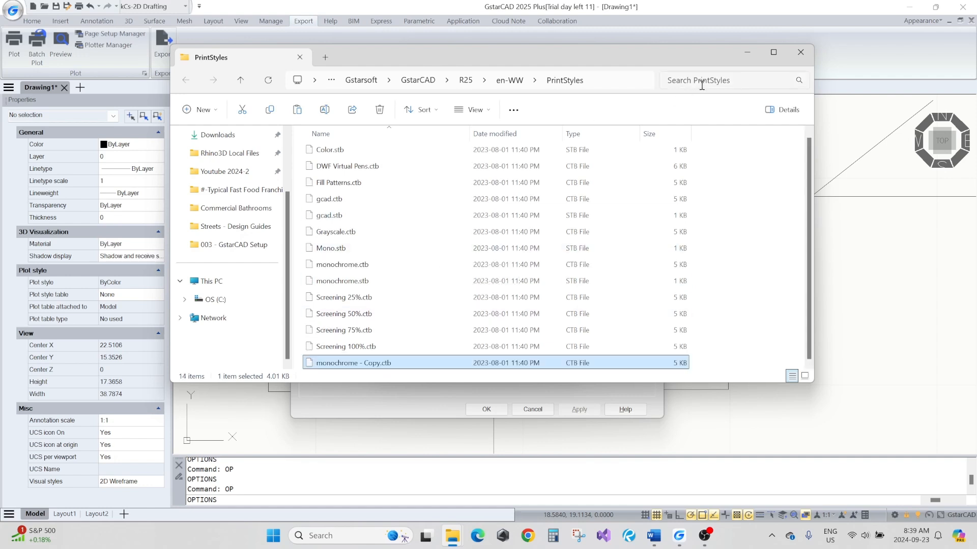
pyautogui.click(800, 52)
pyautogui.click(565, 134)
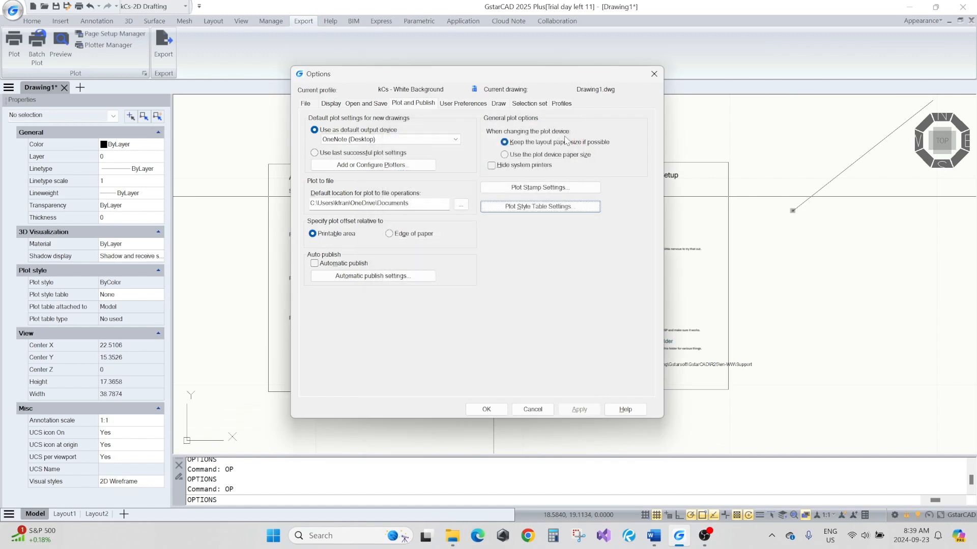
# Step: Reopen the PrintStyles folder, paste a second copy of monochrome.ctb, and close the folder and the plot style table settings
pyautogui.click(507, 207)
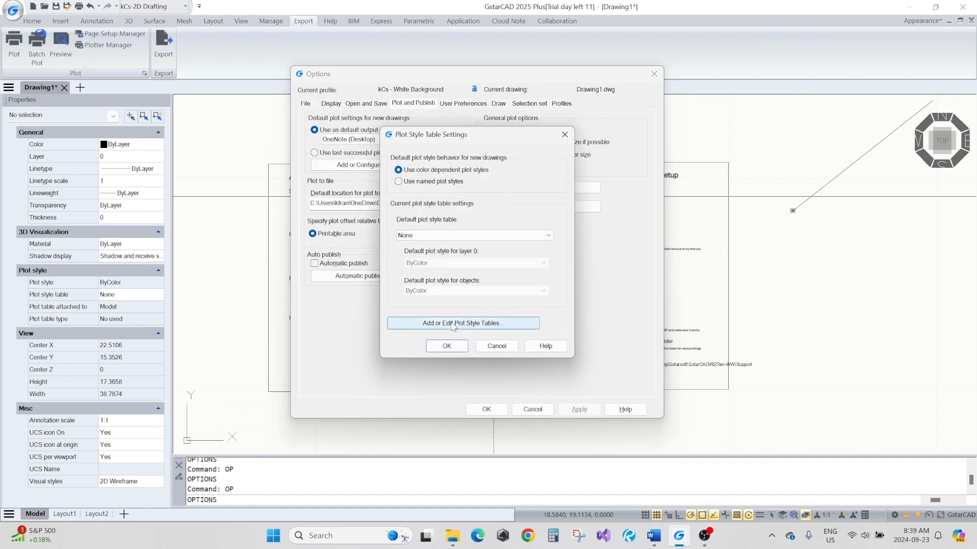
pyautogui.click(453, 324)
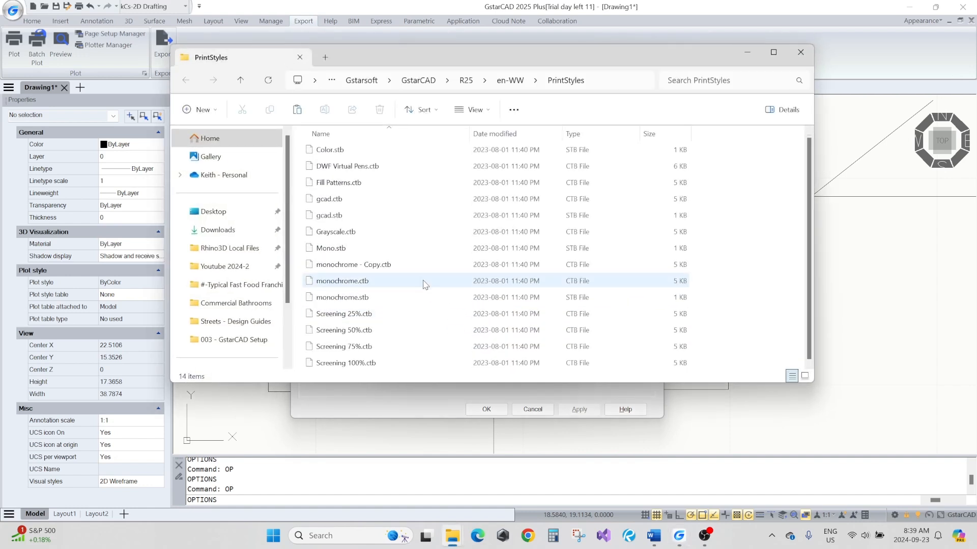
pyautogui.hotkey('ctrl', 'v')
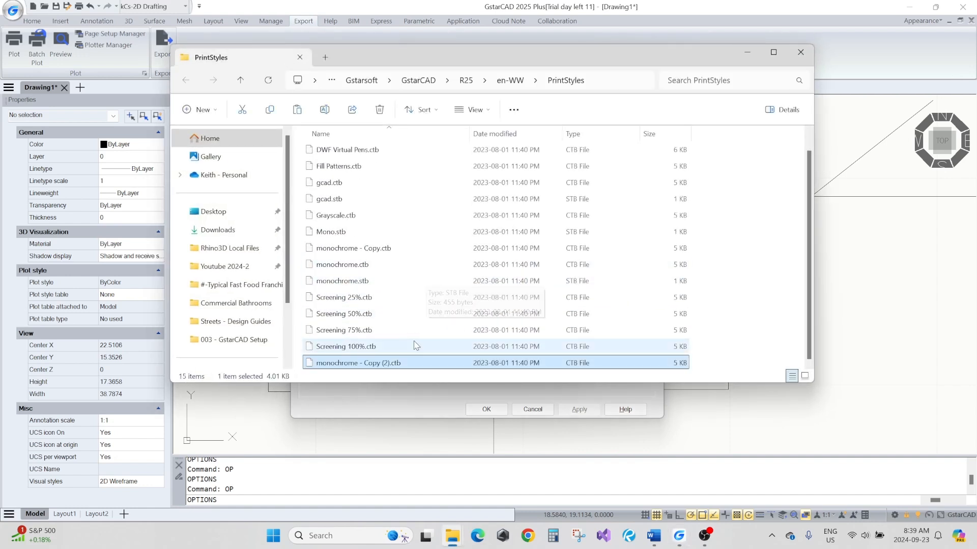
pyautogui.scroll(1, 374, 240)
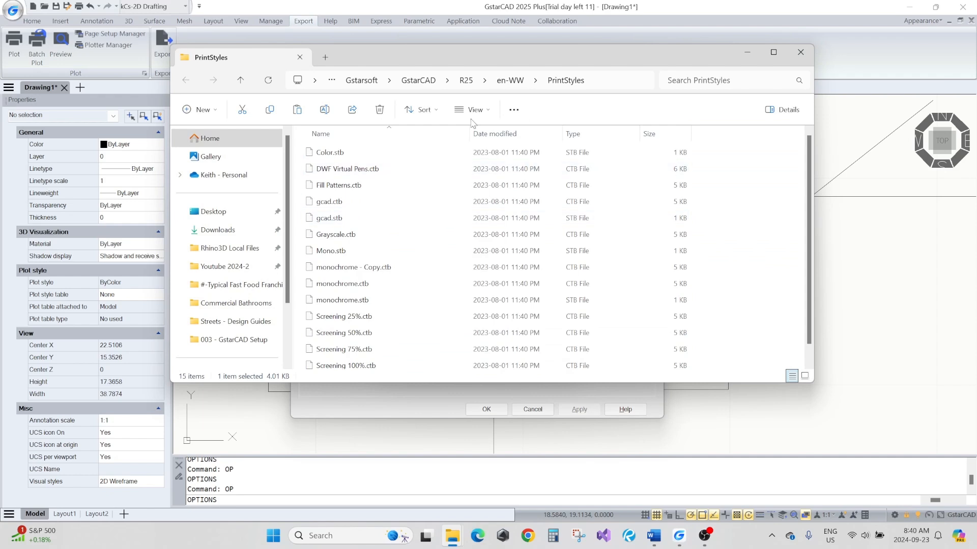
pyautogui.click(791, 58)
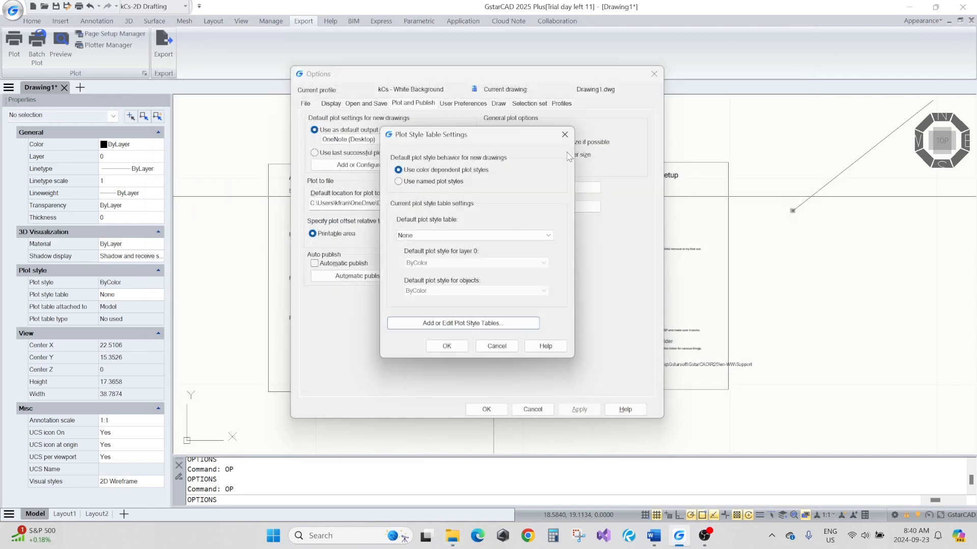
pyautogui.click(565, 134)
pyautogui.moveTo(545, 166)
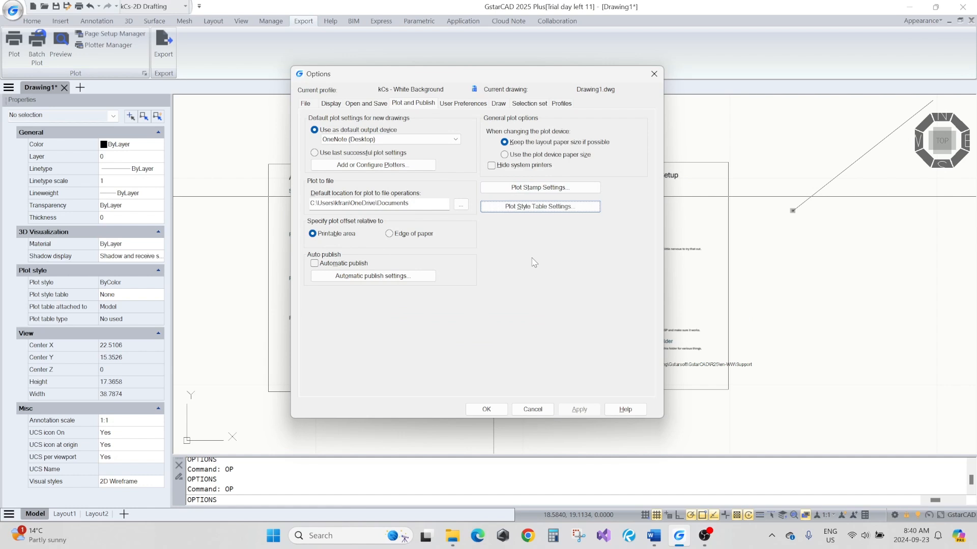
# Step: Review the user preferences and the AutoSnap and object snap drawing options, and close Options
pyautogui.click(463, 103)
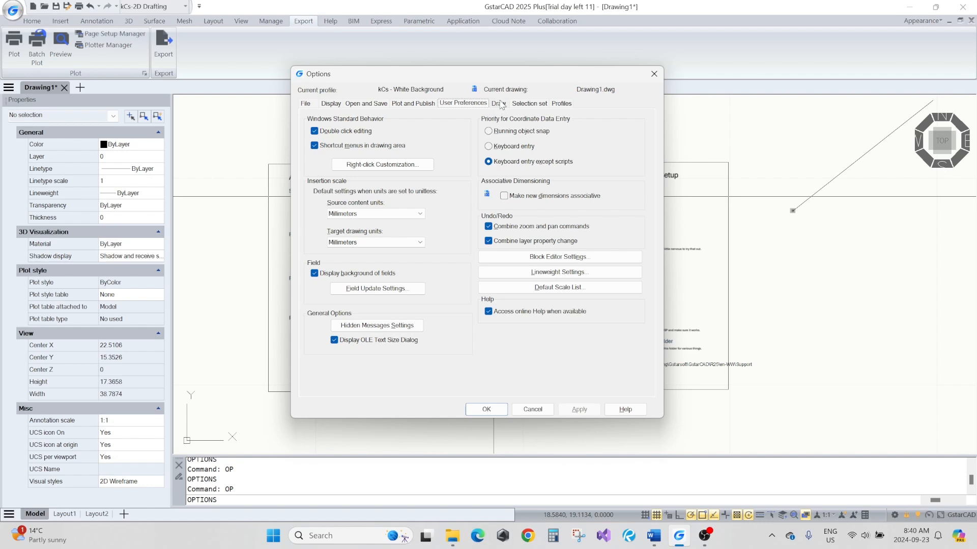
pyautogui.click(499, 104)
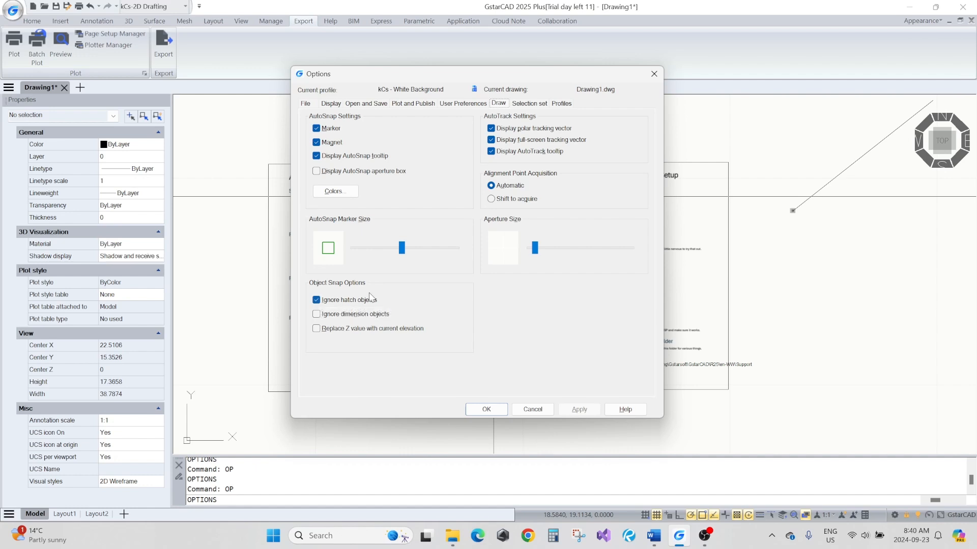
pyautogui.click(486, 409)
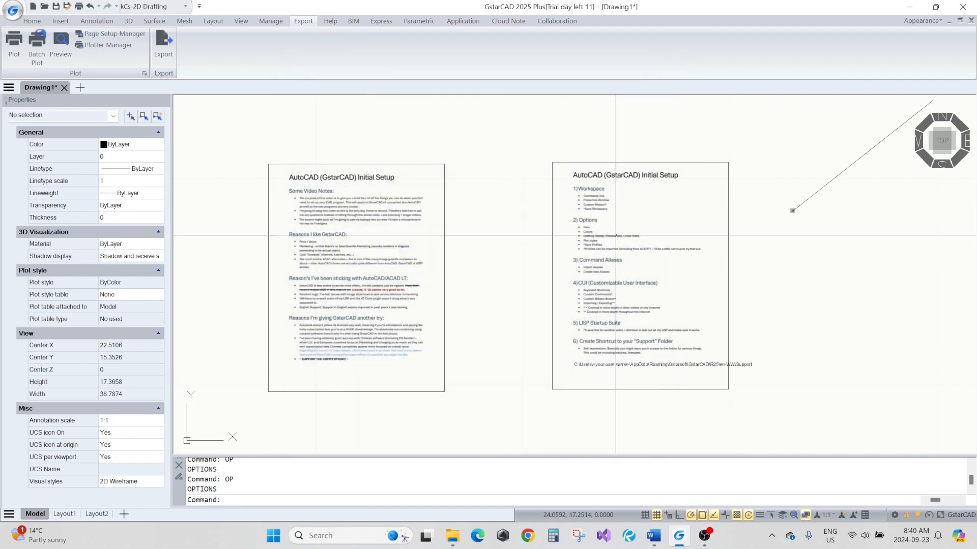
# Step: Start a line near the diagonal line's endpoint inside the nested squares to check the object snap range, and cancel it
pyautogui.scroll(8, 572, 270)
pyautogui.scroll(4, 564, 246)
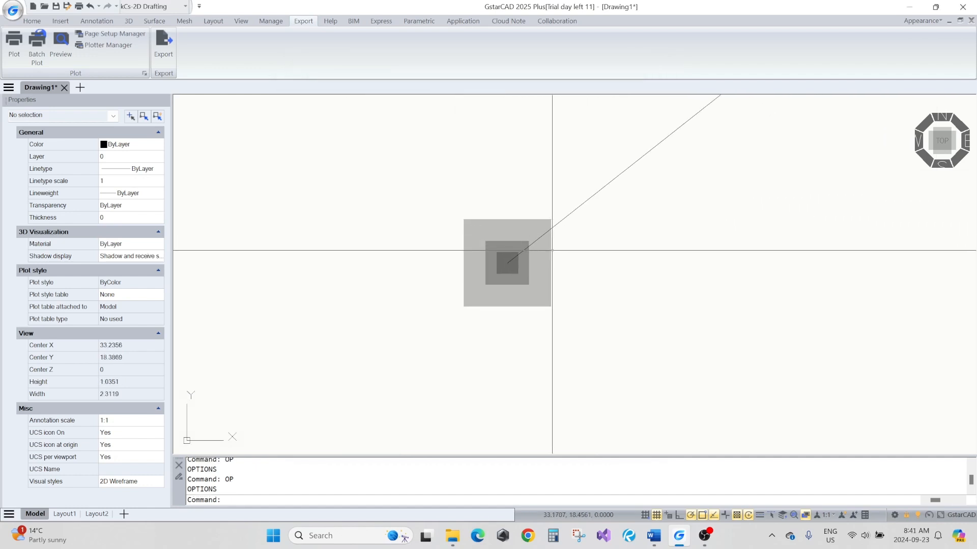
pyautogui.write('l')
pyautogui.press('Return')
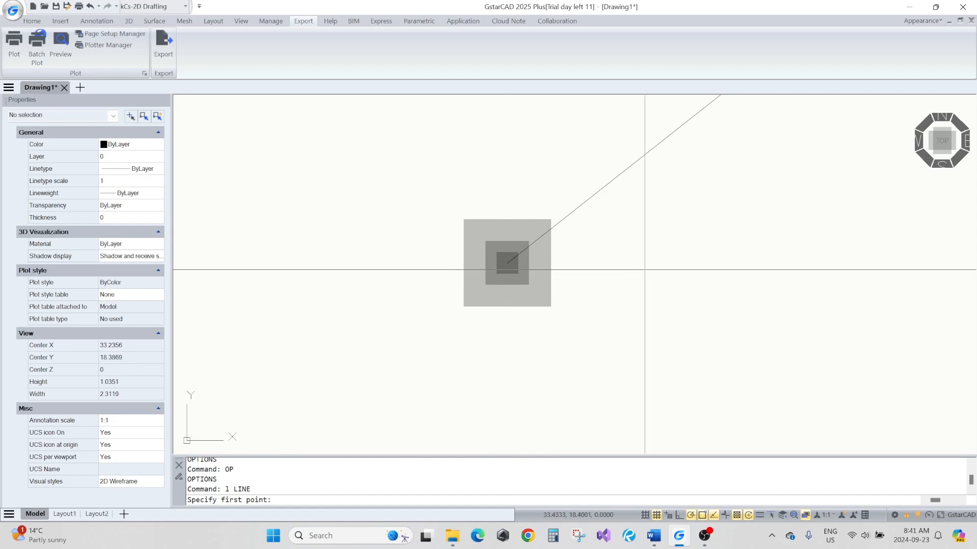
pyautogui.press('Escape')
pyautogui.press('Escape')
# Step: Set the object snap aperture size to its maximum in the drawing options and apply it
pyautogui.write('op')
pyautogui.press('Return')
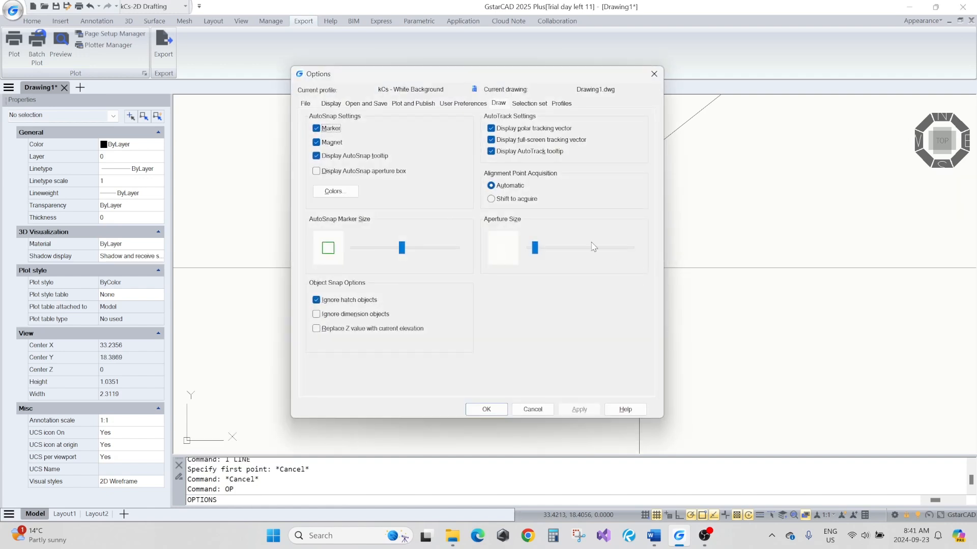
pyautogui.moveTo(535, 248); pyautogui.dragTo(646, 254)
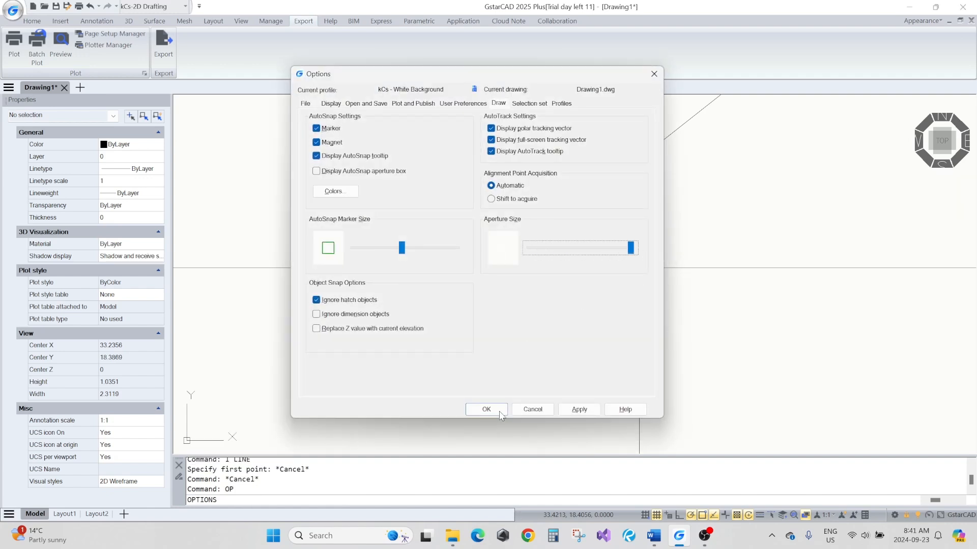
pyautogui.click(579, 409)
pyautogui.click(486, 409)
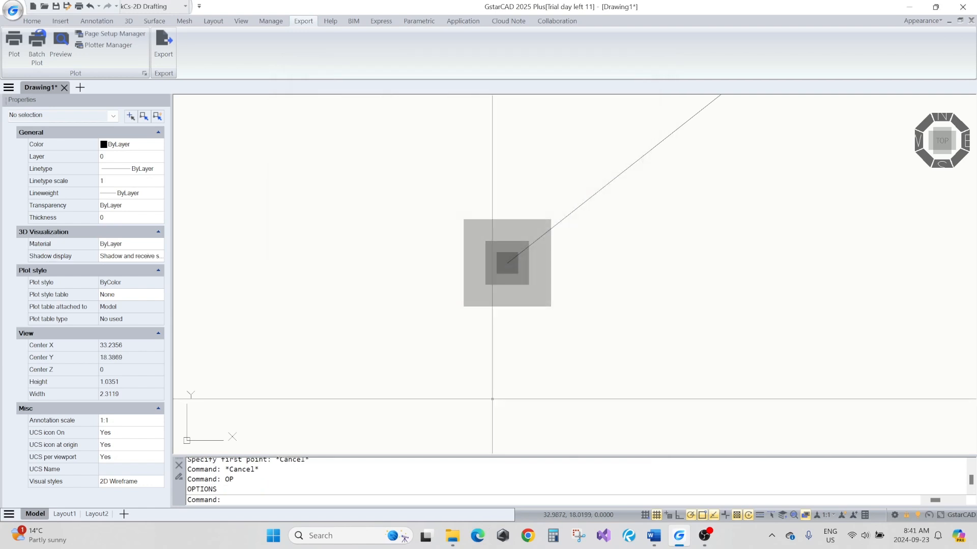
# Step: Test the enlarged aperture around the nested squares with the Line command, and cancel the line and the picks on the squares
pyautogui.write('l')
pyautogui.press('Return')
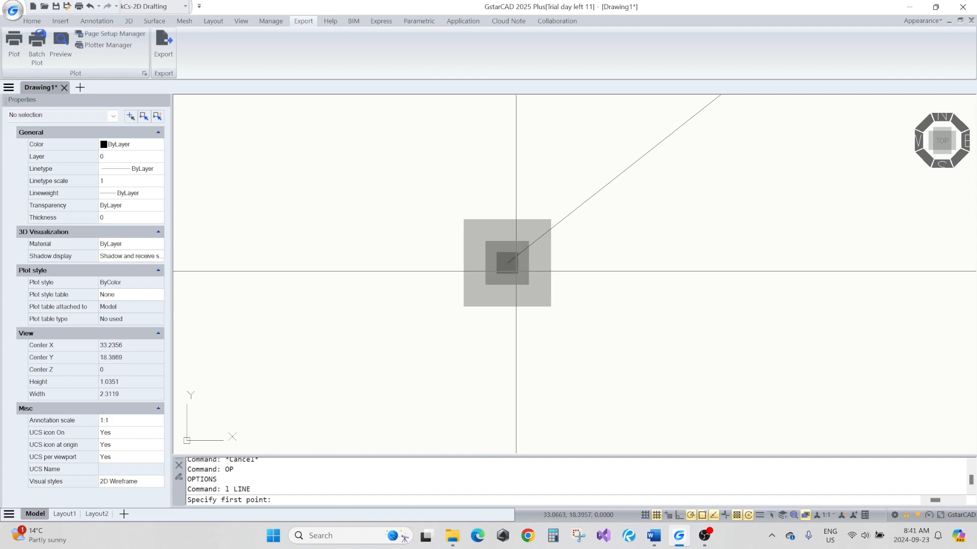
pyautogui.press('Escape')
pyautogui.press('Escape')
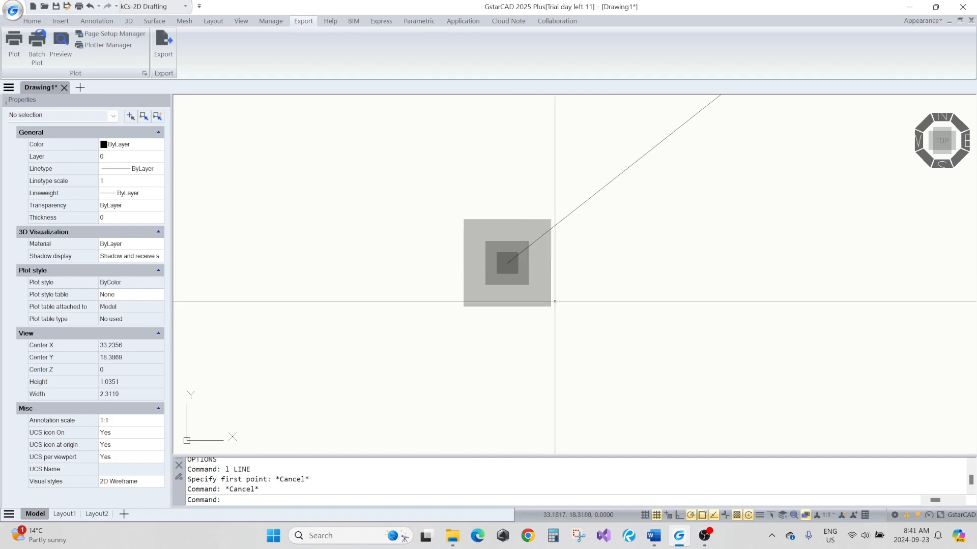
pyautogui.click(548, 304)
pyautogui.press('Escape')
pyautogui.click(525, 281)
pyautogui.press('Escape')
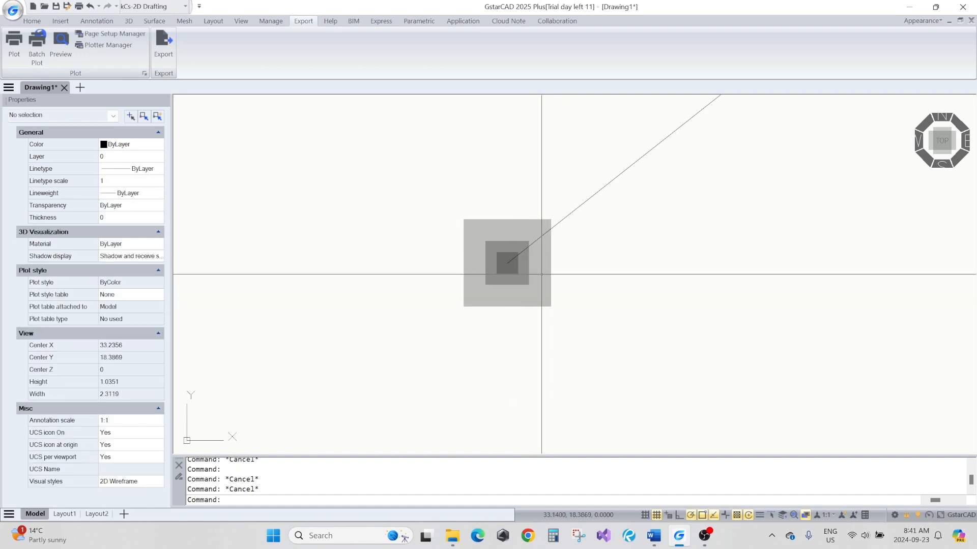
# Step: Test snapping a line's start point to the diagonal line's endpoint from within the smallest square, ending each attempt without drawing a segment
pyautogui.write('l')
pyautogui.press('Return')
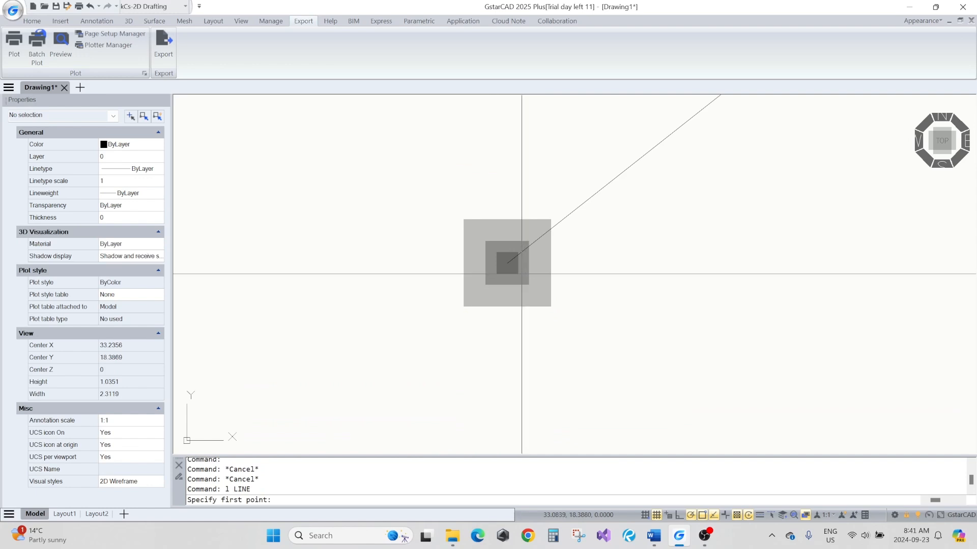
pyautogui.click(513, 269)
pyautogui.press('Return')
pyautogui.press('Return')
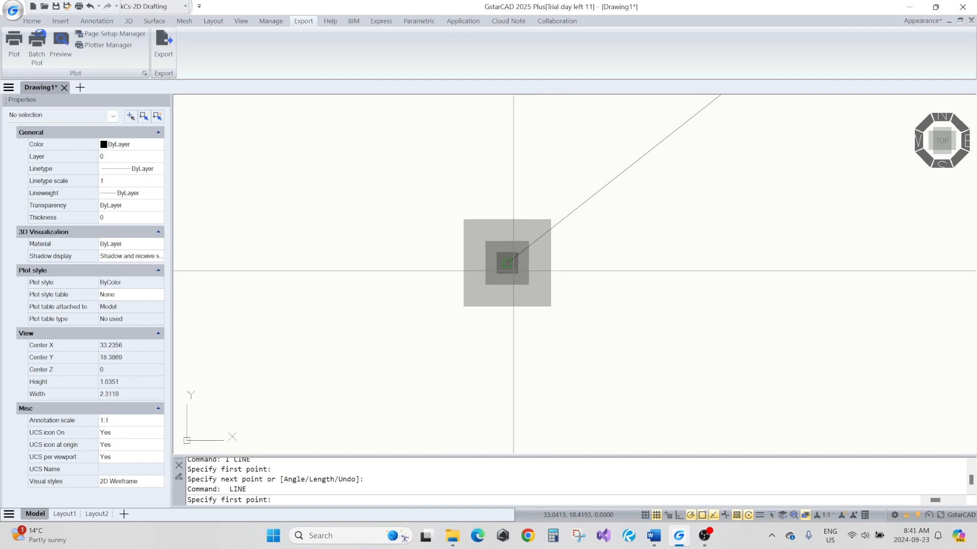
pyautogui.click(513, 270)
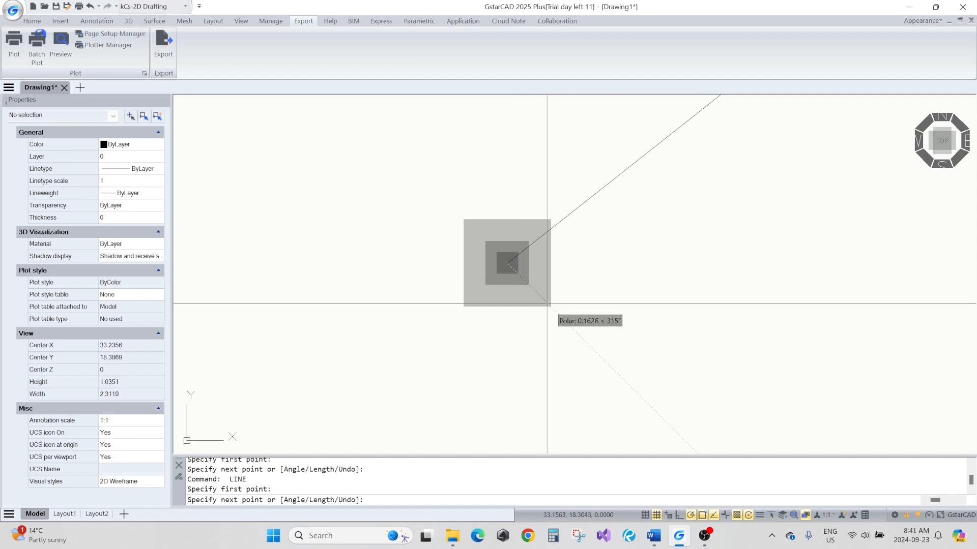
pyautogui.press('Return')
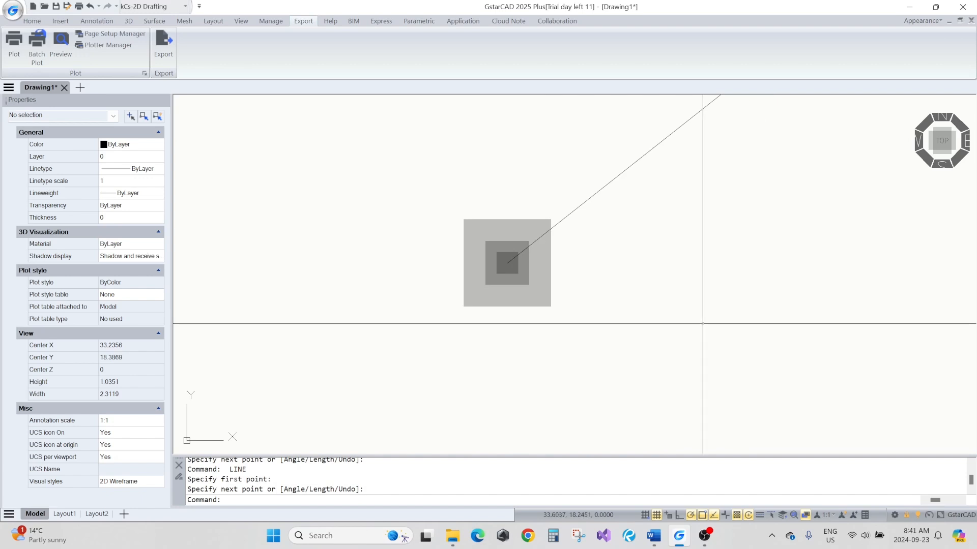
# Step: Check the endpoint snap once more by starting a line at the centre of the nested squares in a wider view, and cancel it
pyautogui.scroll(-2, 687, 307)
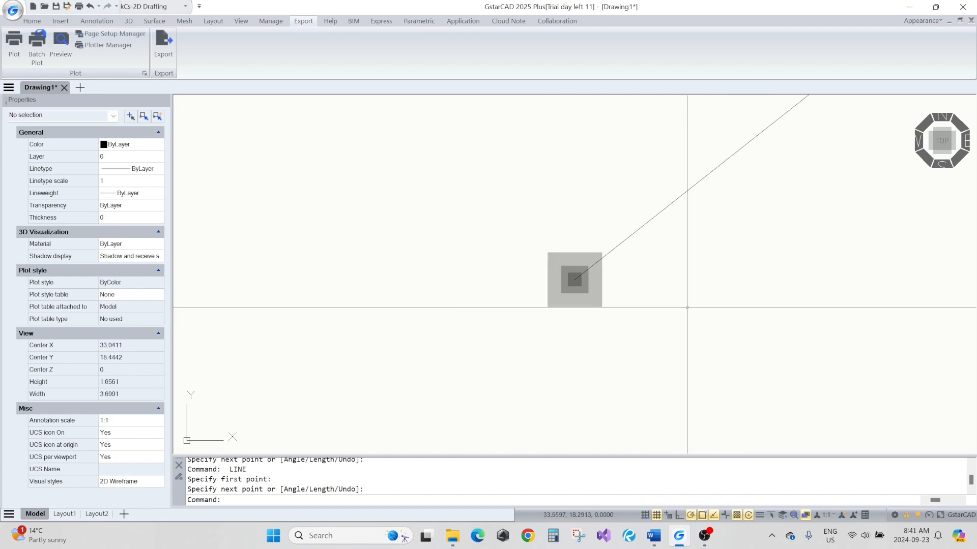
pyautogui.write('l')
pyautogui.press('Return')
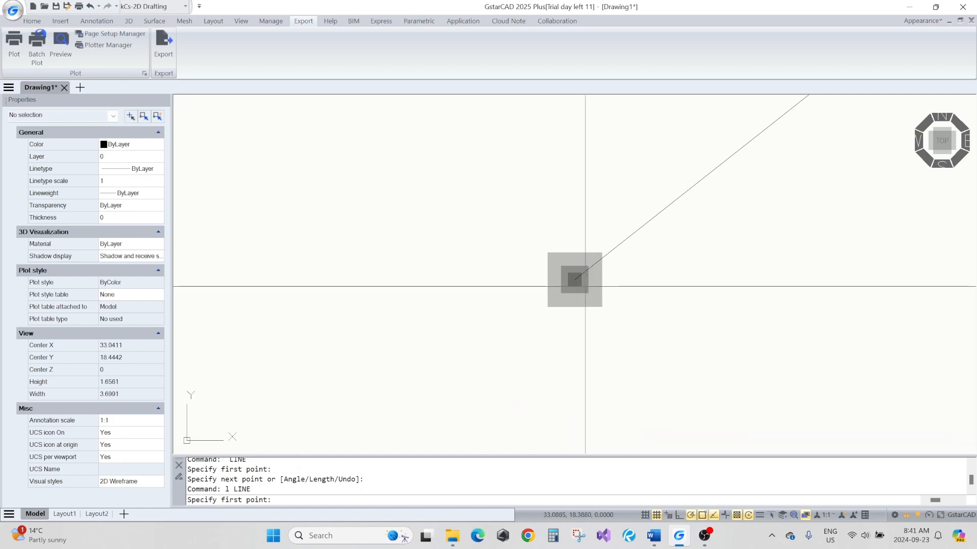
pyautogui.click(574, 279)
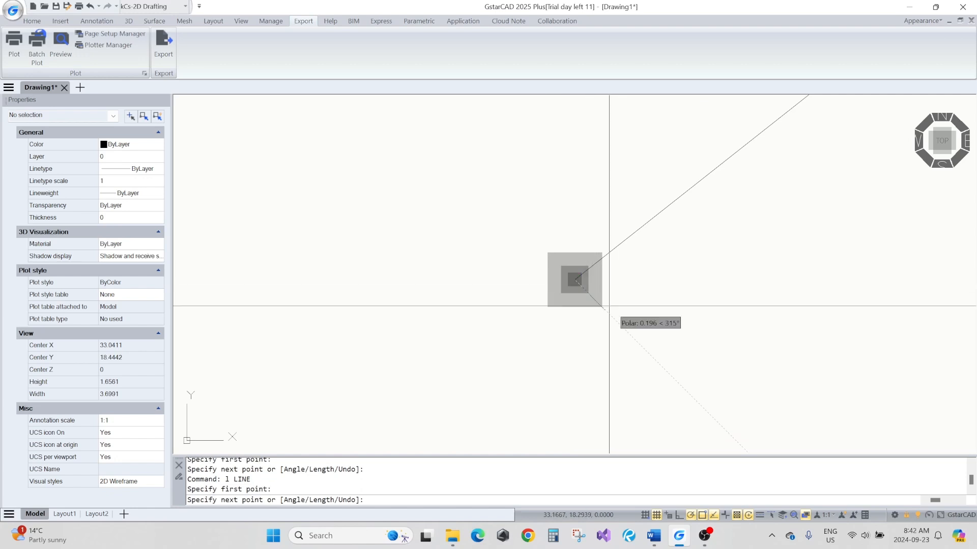
pyautogui.press('Escape')
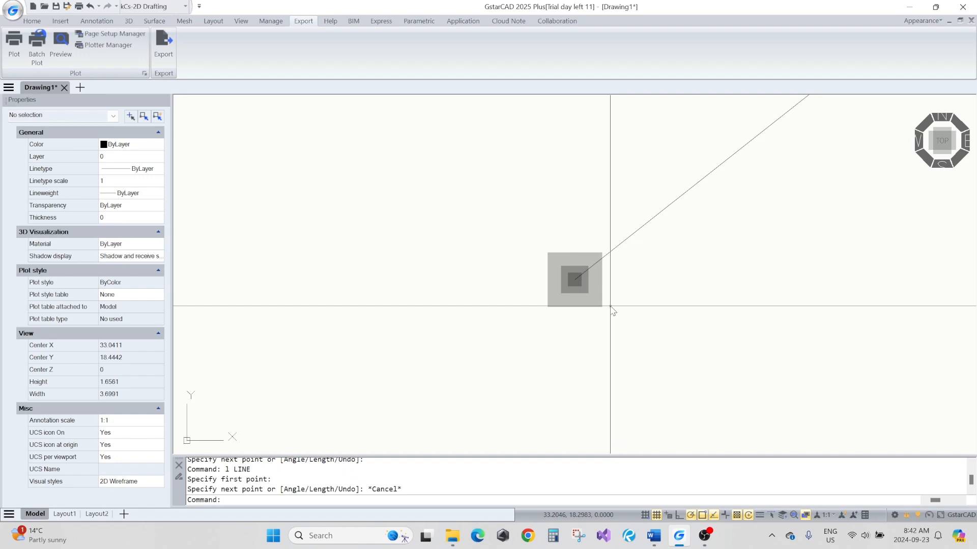
# Step: Set the object snap aperture size to its minimum in the drawing options and apply it
pyautogui.write('op')
pyautogui.press('Return')
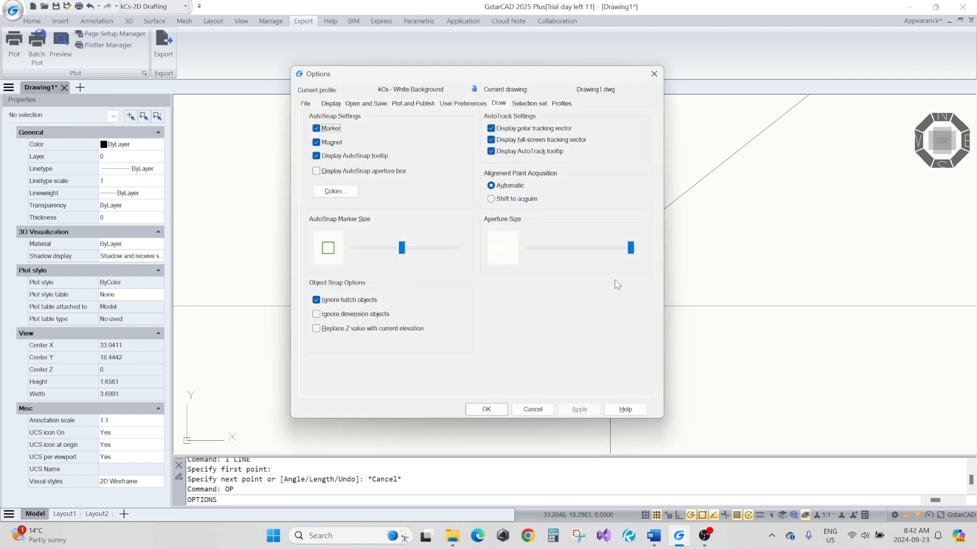
pyautogui.moveTo(631, 248); pyautogui.dragTo(521, 245)
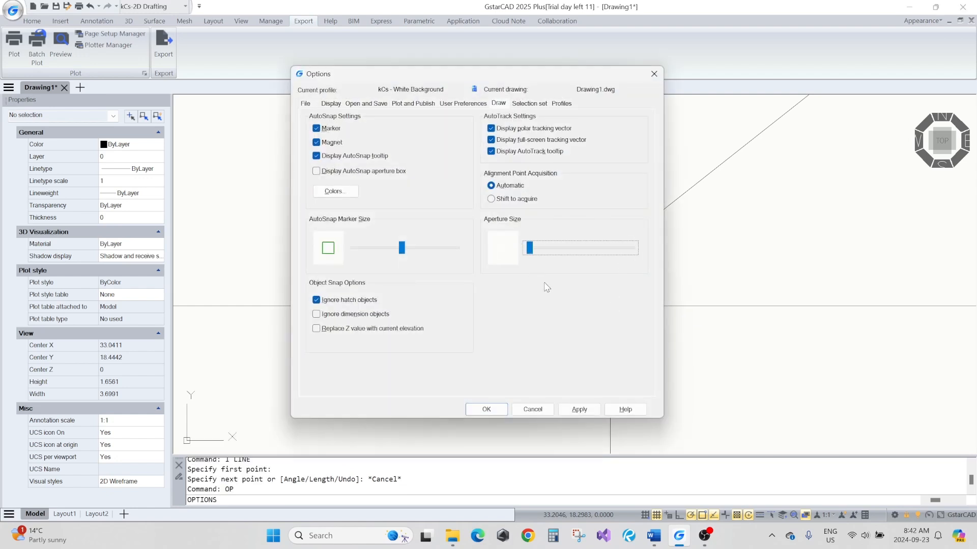
pyautogui.click(579, 410)
pyautogui.click(487, 409)
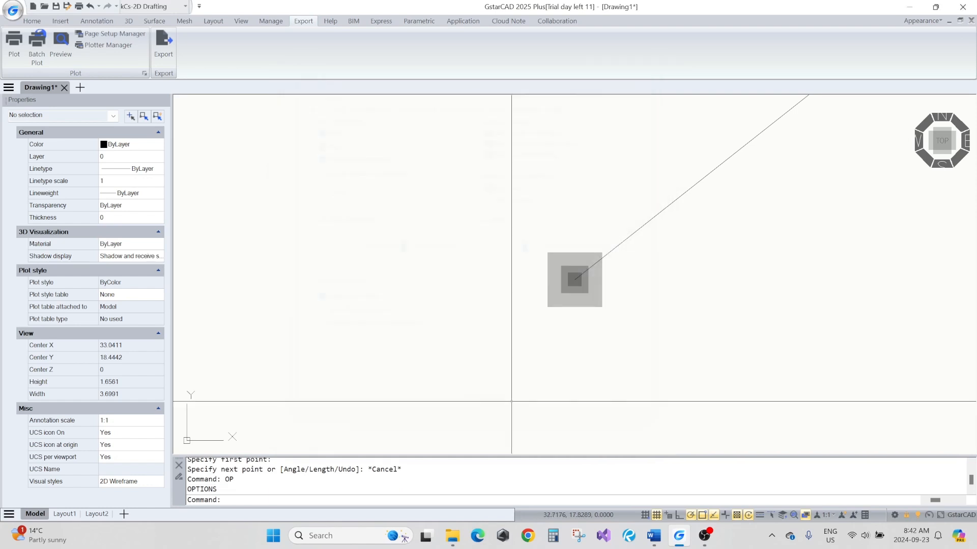
# Step: Test the minimum aperture by starting a line at the diagonal line's endpoint, and cancel the line
pyautogui.write('l')
pyautogui.press('Return')
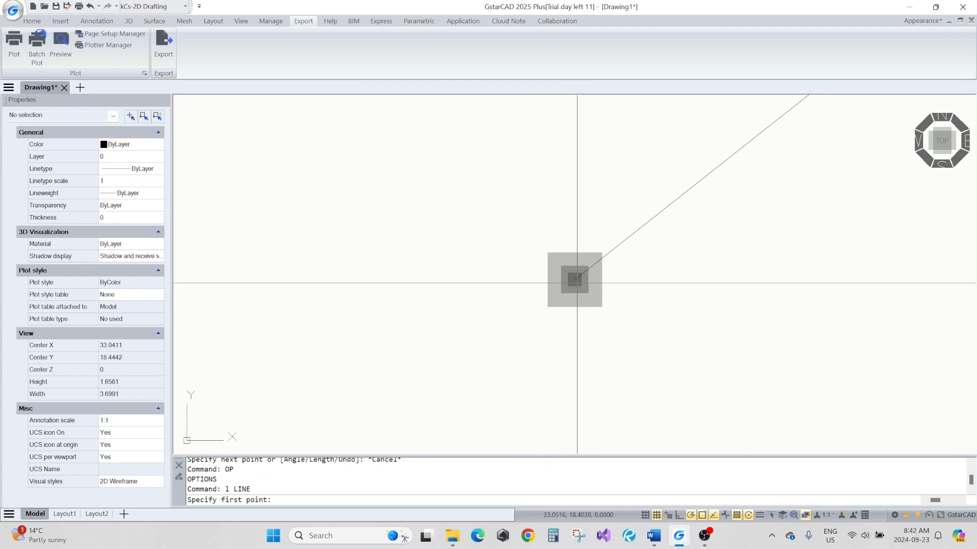
pyautogui.click(576, 280)
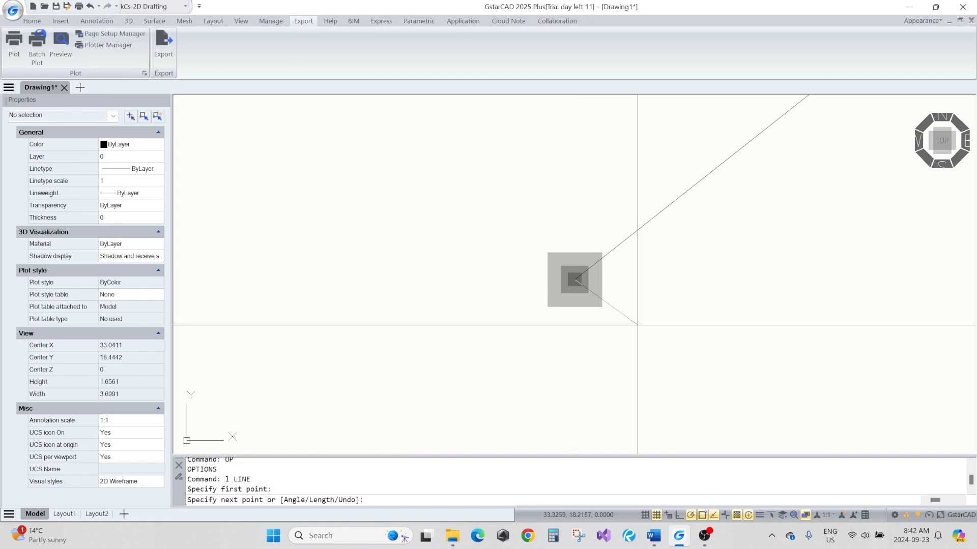
pyautogui.press('Escape')
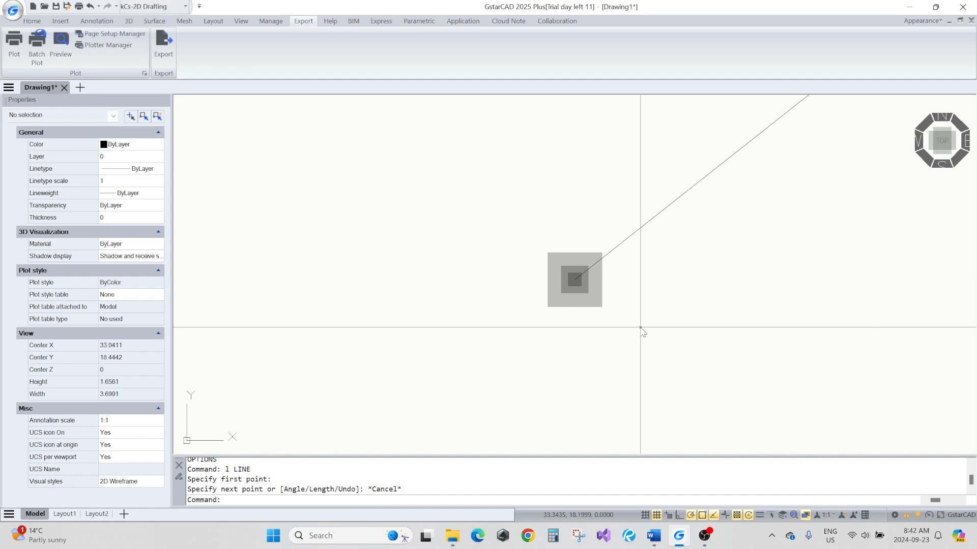
# Step: Set the object snap aperture size to about a quarter of its range and apply it
pyautogui.write('op')
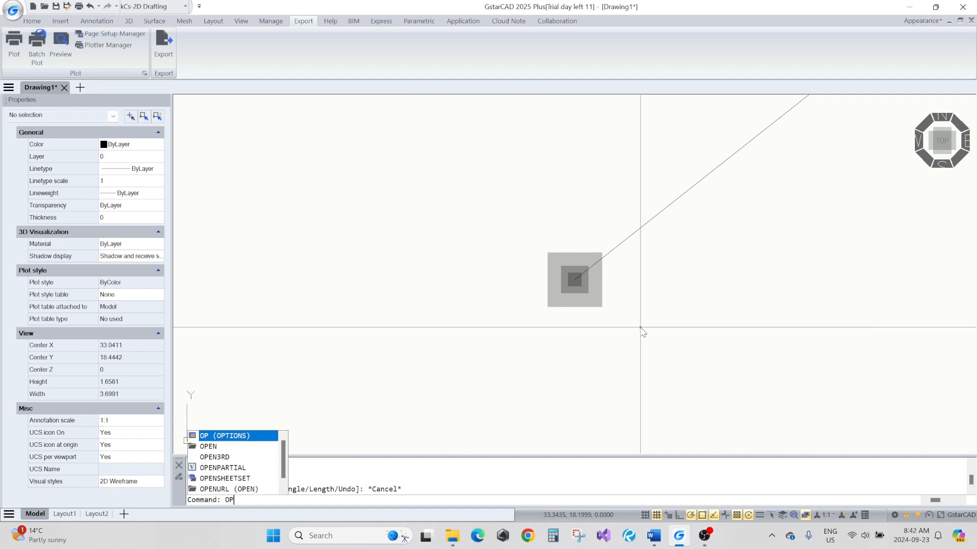
pyautogui.press('Return')
pyautogui.moveTo(530, 248); pyautogui.dragTo(557, 253)
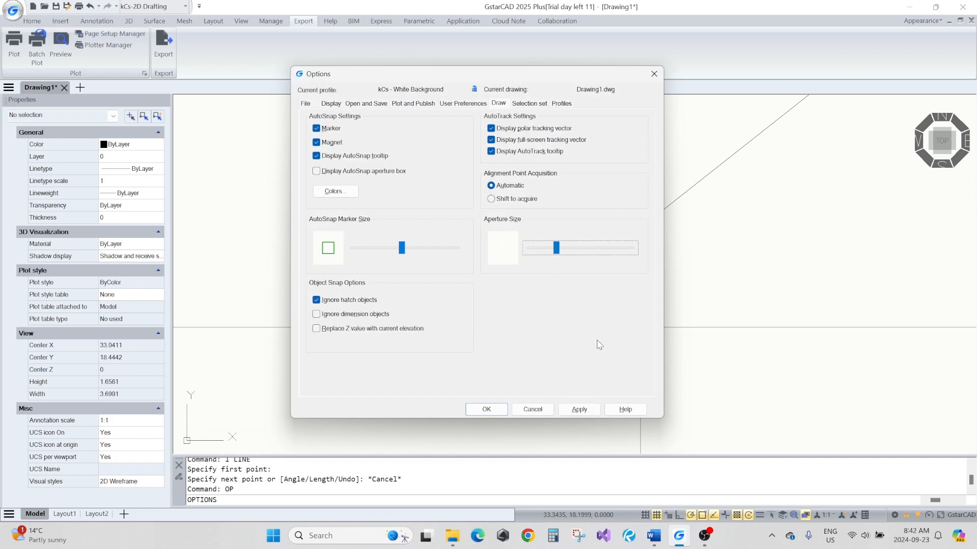
pyautogui.click(579, 410)
# Step: Set the AutoSnap marker size to its maximum and check the marker on the diagonal line's endpoint with the Line command
pyautogui.moveTo(402, 250)
pyautogui.mouseDown()
pyautogui.moveTo(383, 254)
pyautogui.moveTo(456, 252)
pyautogui.mouseUp()
pyautogui.click(578, 410)
pyautogui.click(486, 410)
pyautogui.write('l')
pyautogui.press('Return')
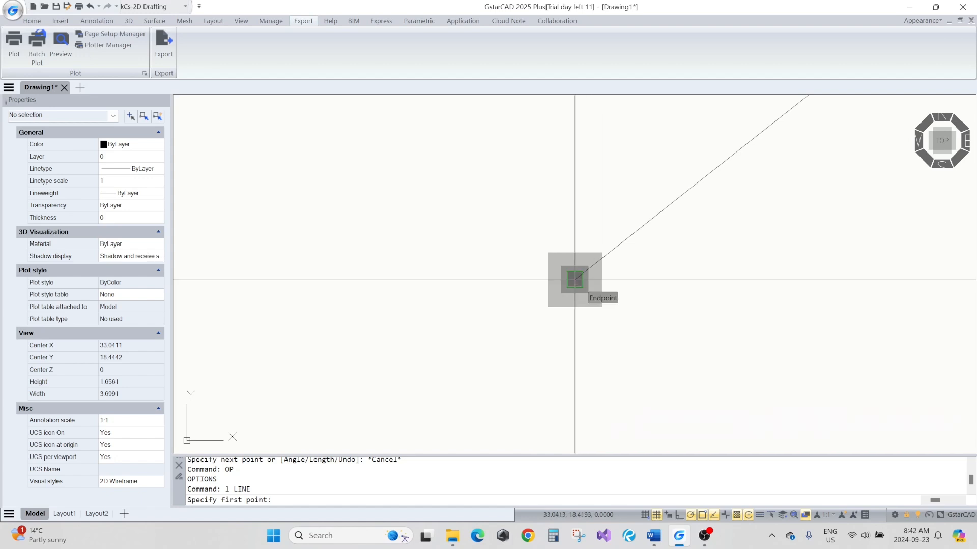
pyautogui.press('Escape')
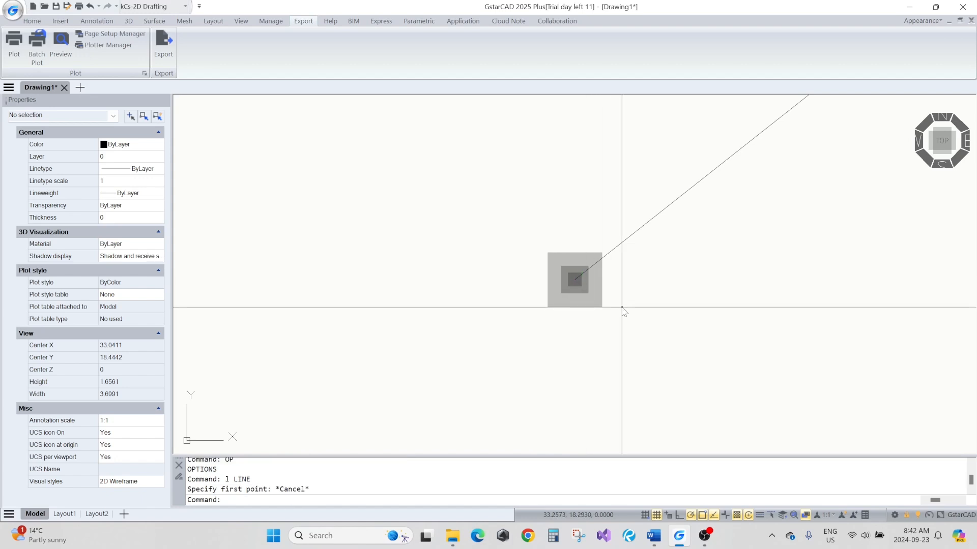
# Step: Set the AutoSnap marker size to about a quarter of its range and check it at the endpoint with a cancelled line
pyautogui.write('op')
pyautogui.press('Return')
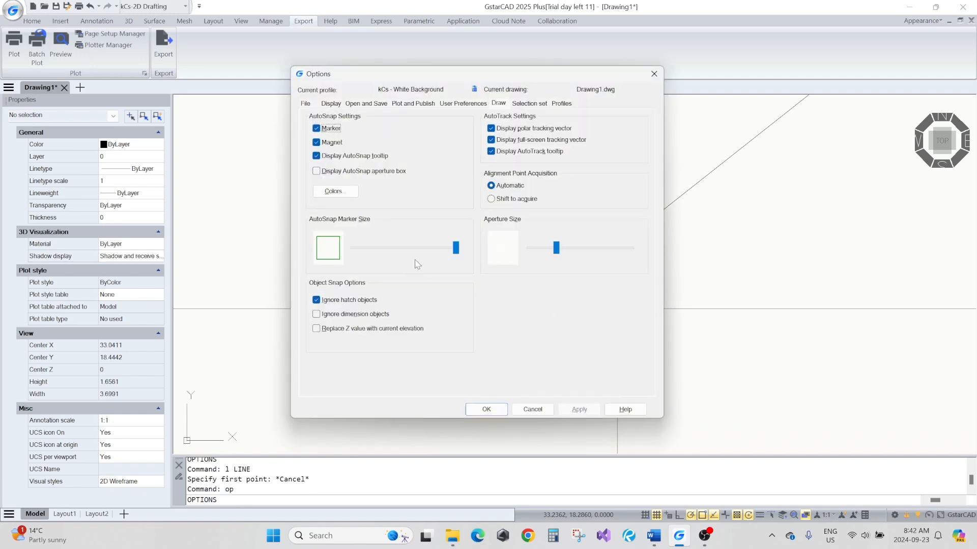
pyautogui.moveTo(451, 254); pyautogui.dragTo(380, 245)
pyautogui.click(580, 409)
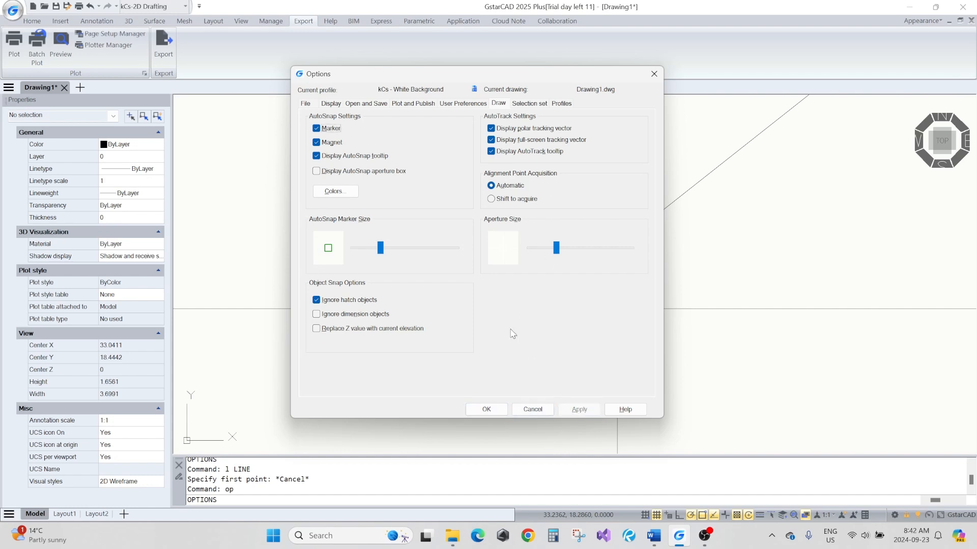
pyautogui.click(496, 410)
pyautogui.write('l')
pyautogui.press('Return')
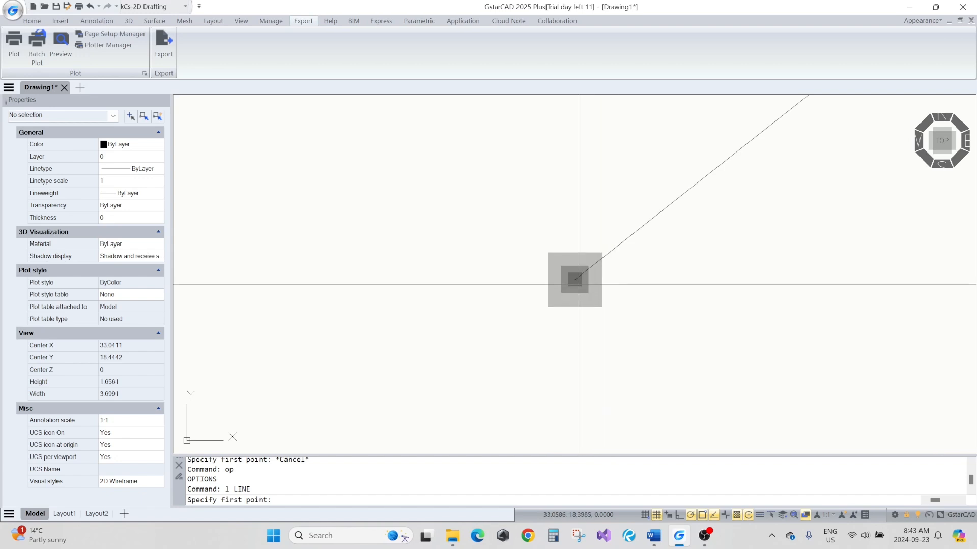
pyautogui.press('Escape')
pyautogui.press('Escape')
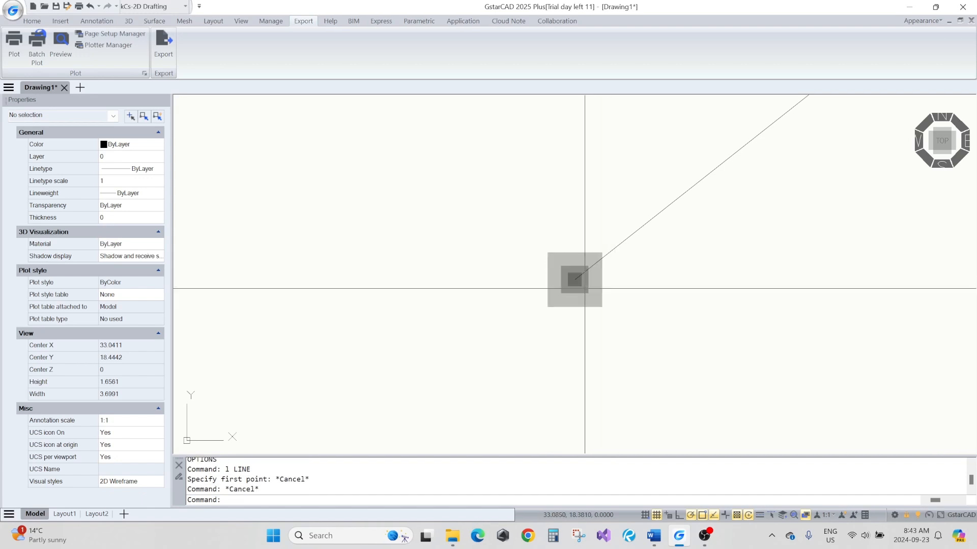
# Step: Set the AutoSnap marker size to slightly below the middle of its range and apply it
pyautogui.write('op')
pyautogui.press('Return')
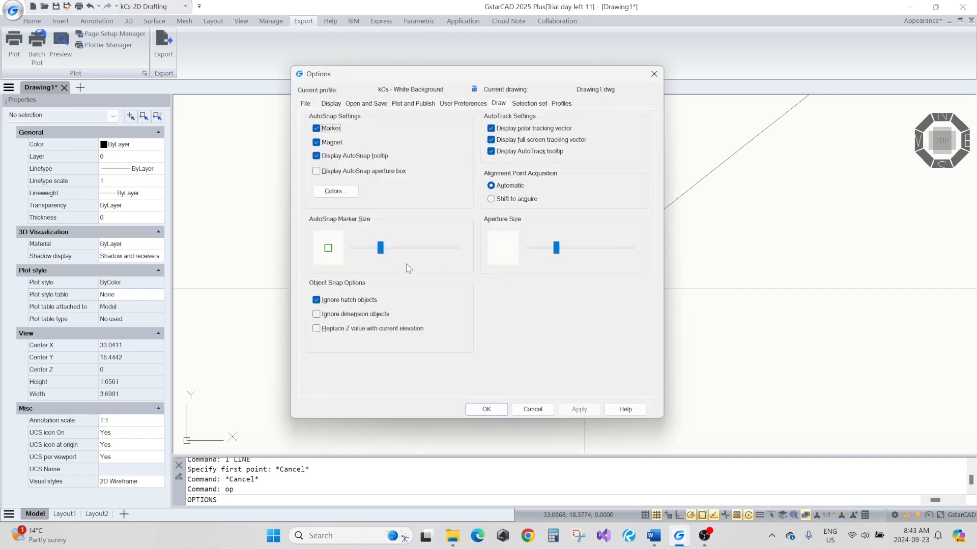
pyautogui.moveTo(378, 247); pyautogui.dragTo(398, 253)
pyautogui.click(580, 409)
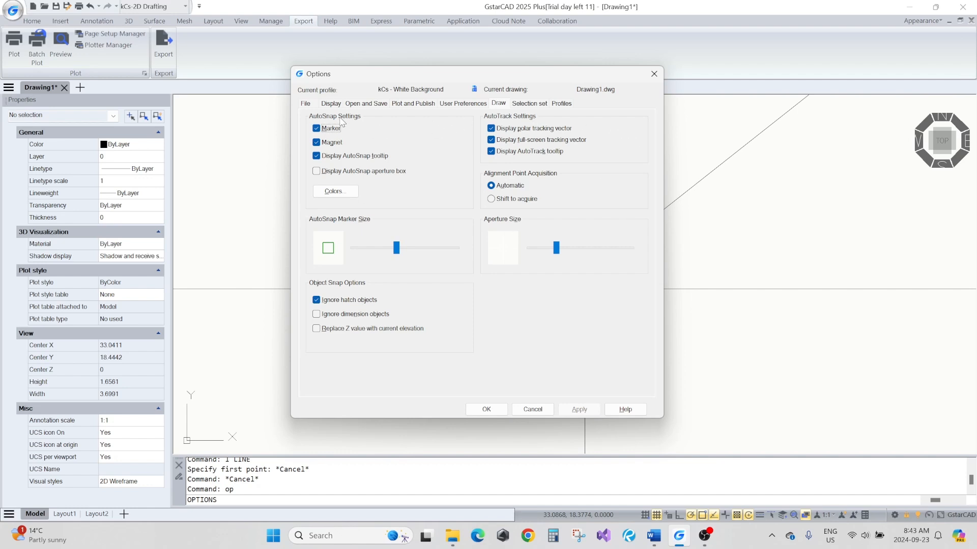
# Step: Set the pickbox size in the selection settings to its maximum and apply it
pyautogui.moveTo(519, 132)
pyautogui.click(530, 104)
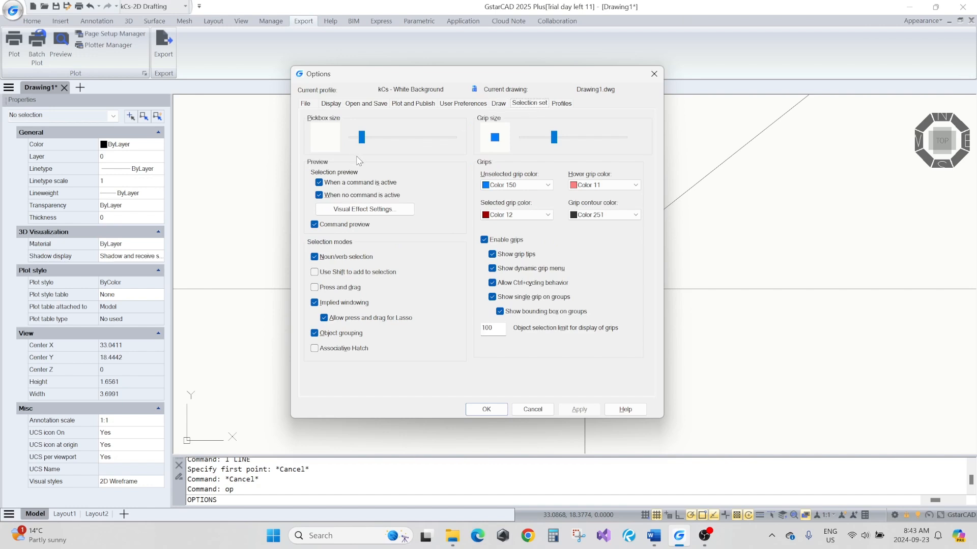
pyautogui.click(486, 409)
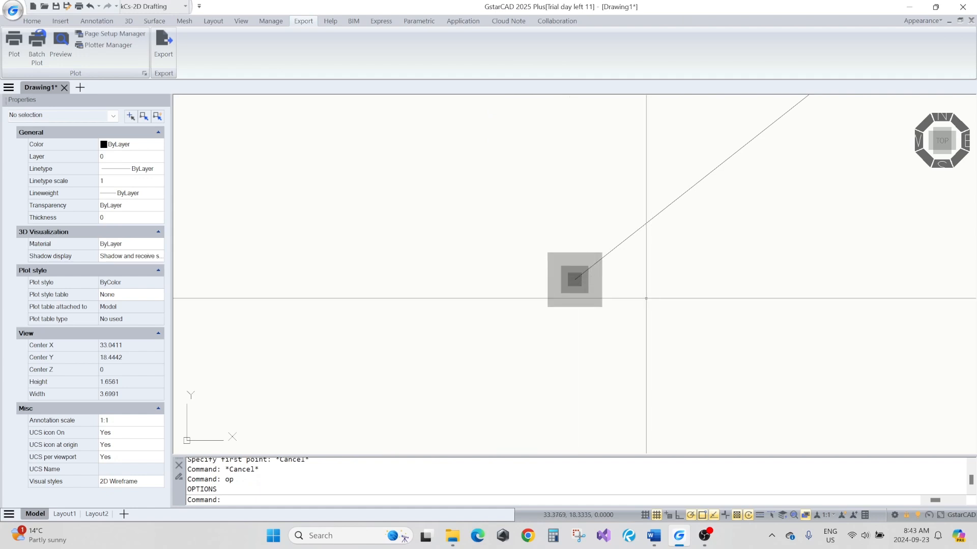
pyautogui.write('op')
pyautogui.press('Return')
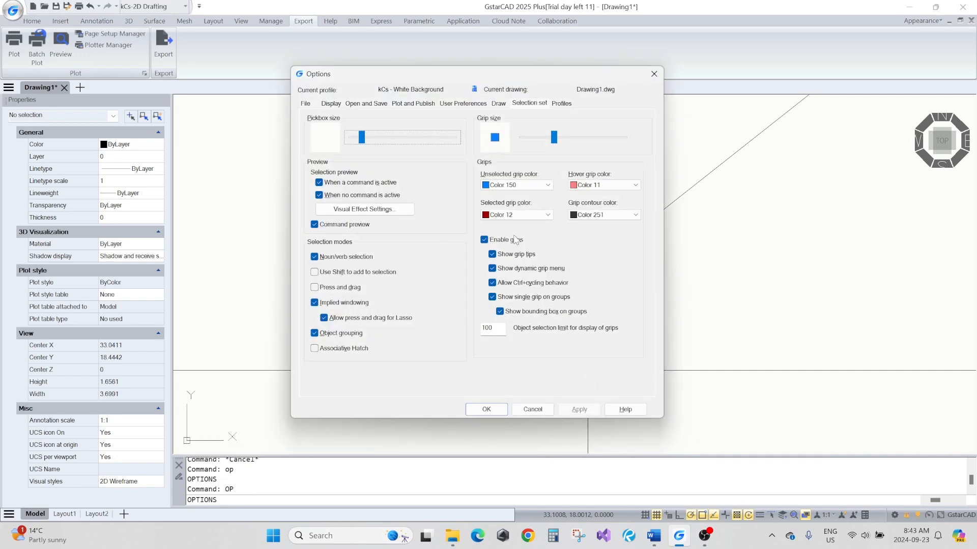
pyautogui.moveTo(362, 138); pyautogui.dragTo(454, 137)
pyautogui.click(567, 409)
pyautogui.click(487, 410)
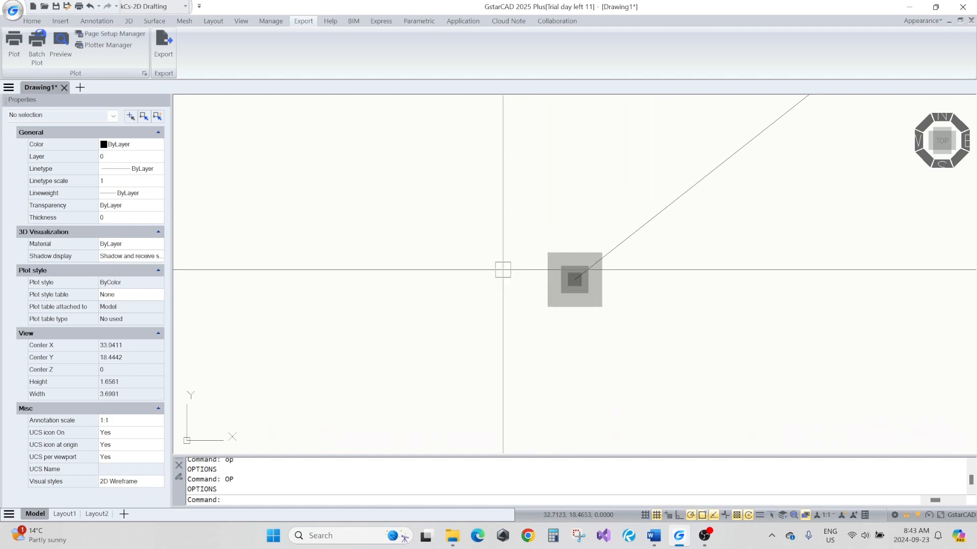
# Step: Set the pickbox size to the middle of its range and apply it
pyautogui.write('op')
pyautogui.press('Return')
pyautogui.moveTo(460, 137); pyautogui.dragTo(401, 144)
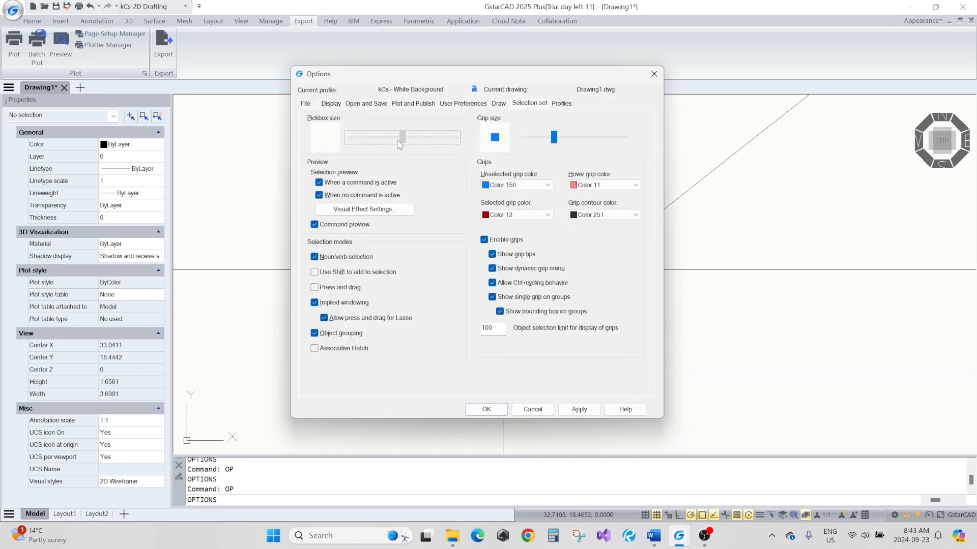
pyautogui.click(580, 410)
pyautogui.click(493, 413)
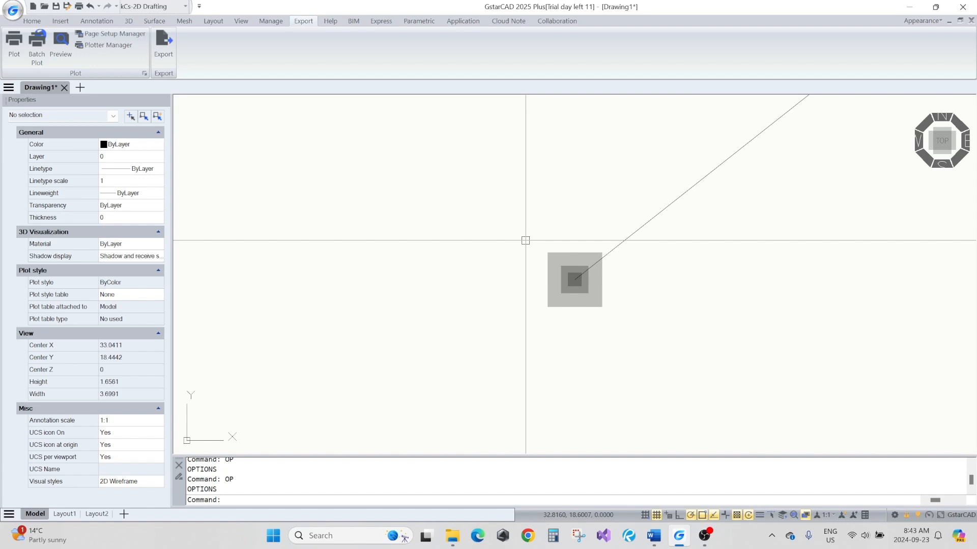
# Step: Apply a grip size of about a third of its range and check the grips by selecting the diagonal line
pyautogui.press('Return')
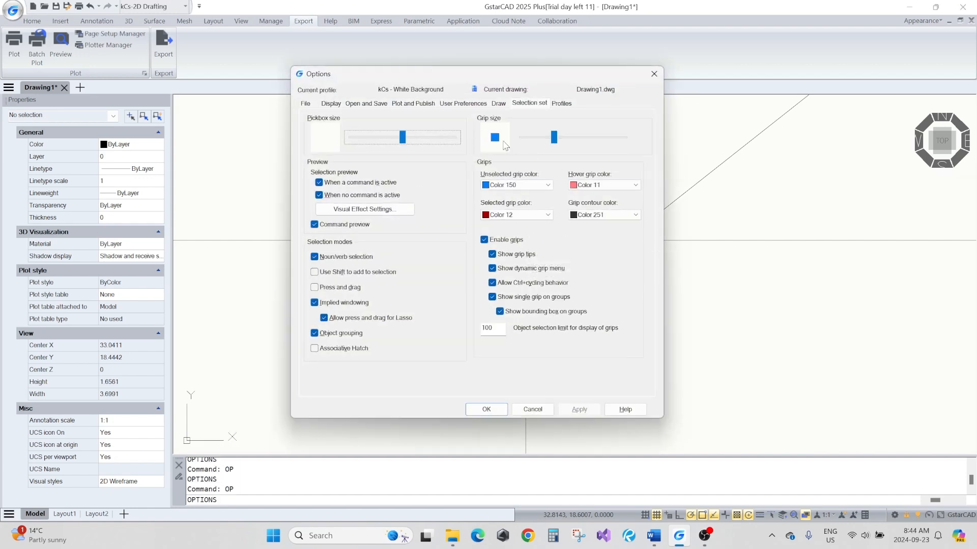
pyautogui.moveTo(554, 136)
pyautogui.mouseDown()
pyautogui.moveTo(590, 136)
pyautogui.moveTo(554, 135)
pyautogui.mouseUp()
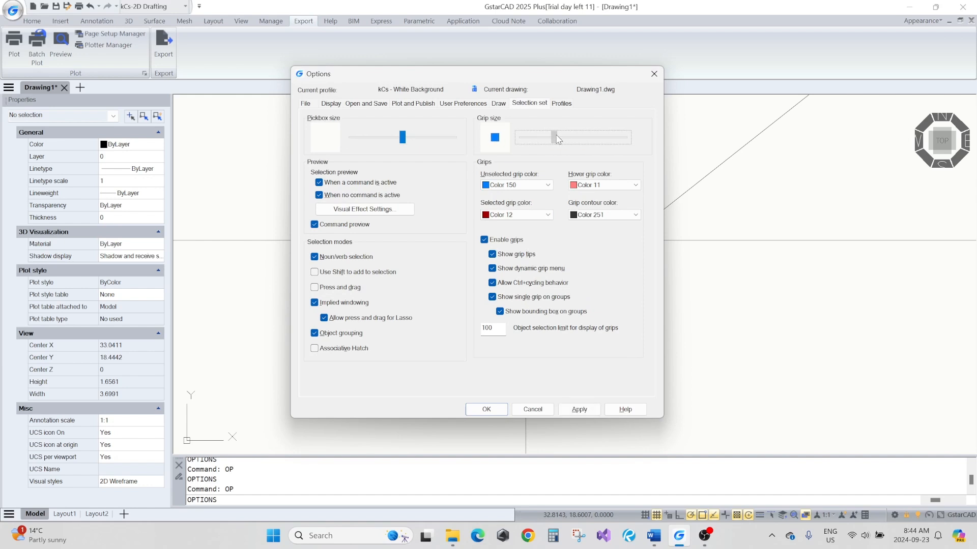
pyautogui.click(579, 410)
pyautogui.click(486, 409)
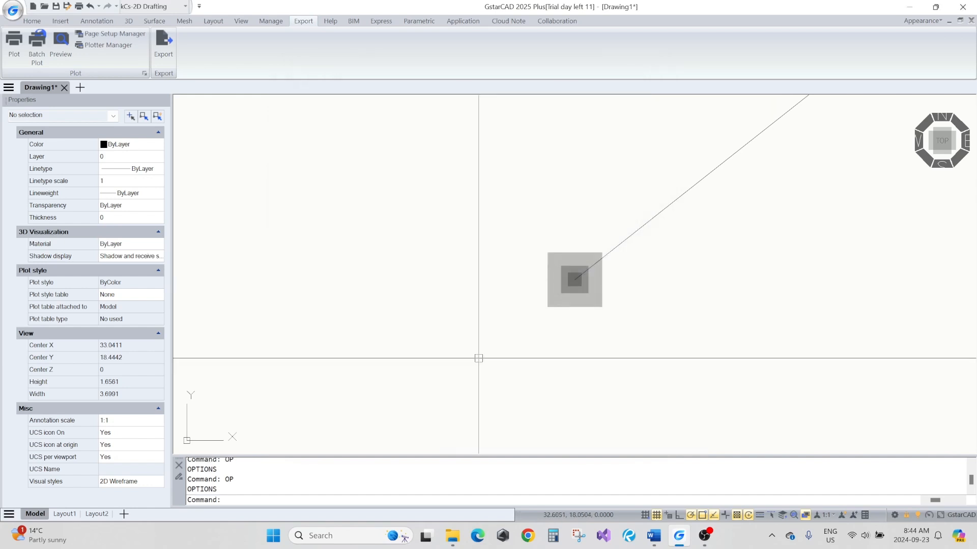
pyautogui.click(634, 234)
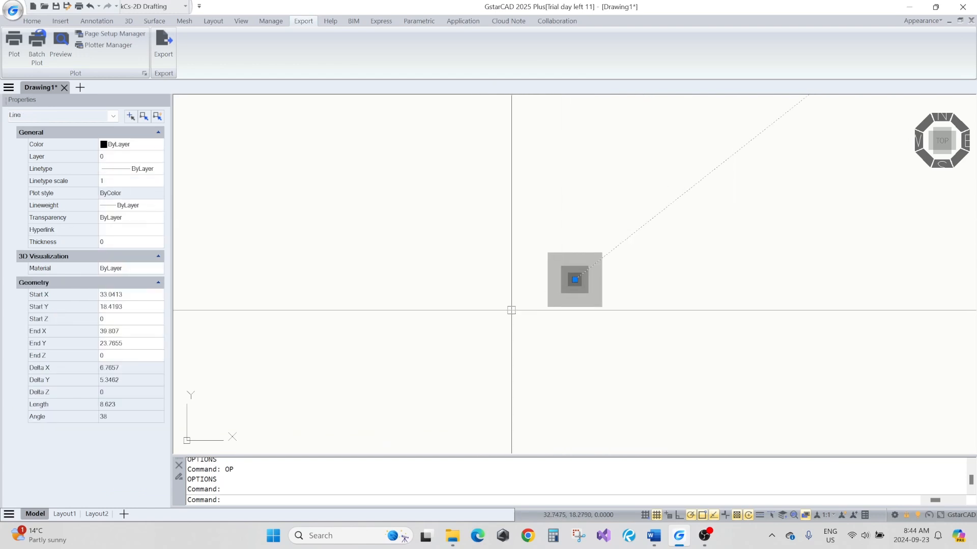
pyautogui.press('Escape')
# Step: Add a new options profile named "kCs - White Background 2" to the available profiles
pyautogui.write('OP')
pyautogui.press('Return')
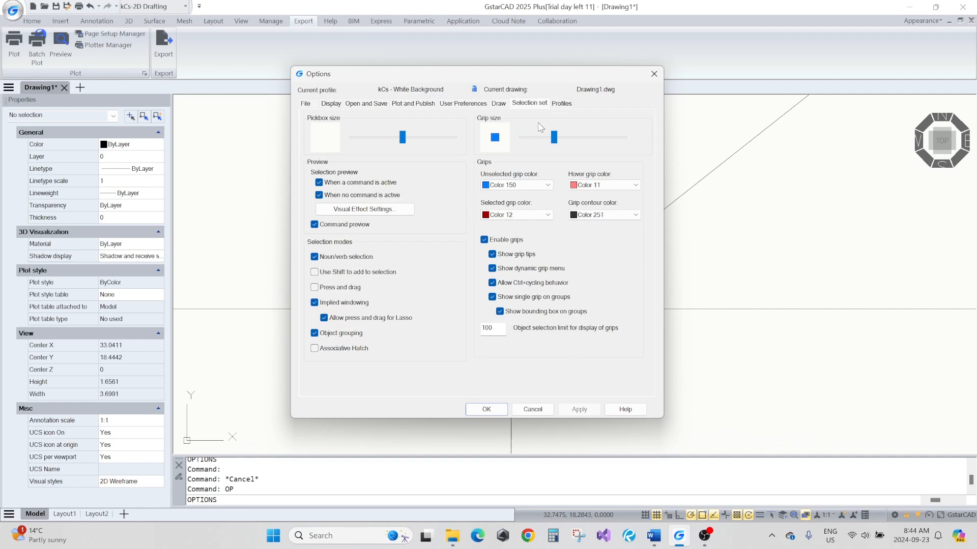
pyautogui.click(561, 104)
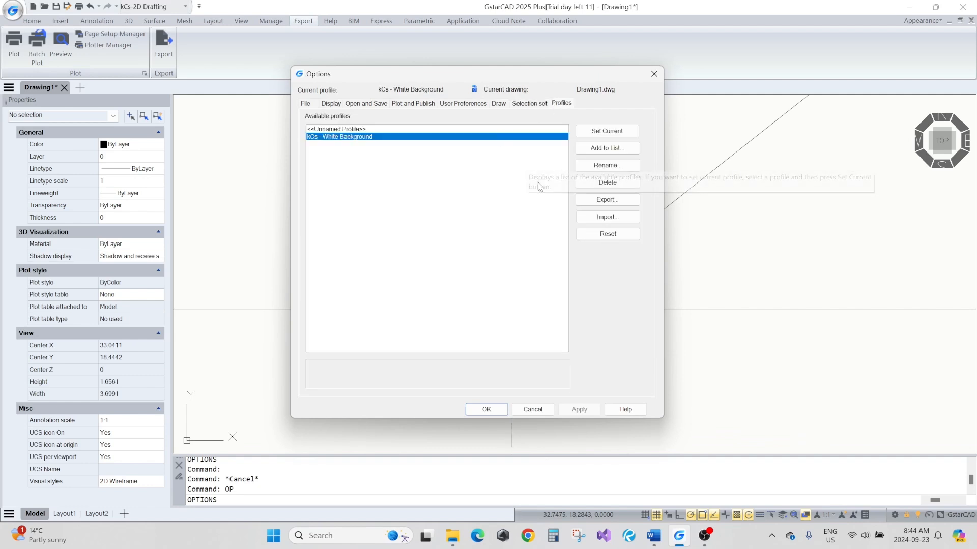
pyautogui.click(607, 148)
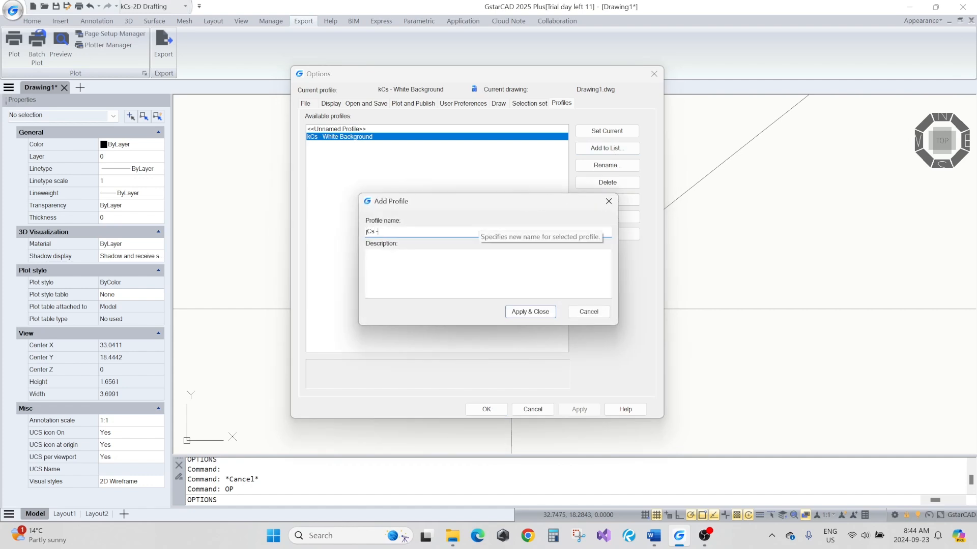
pyautogui.press('BackSpace')
pyautogui.press('BackSpace')
pyautogui.press('BackSpace')
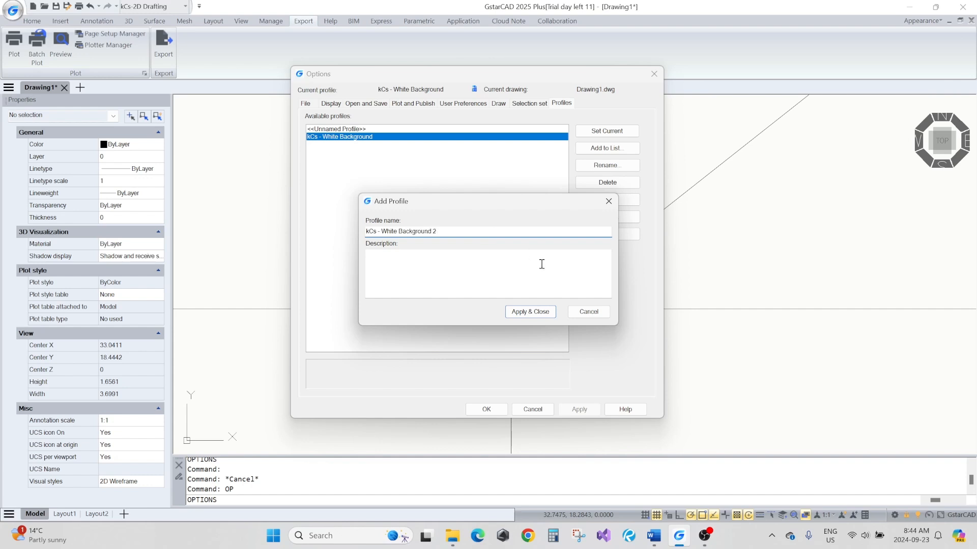
pyautogui.click(531, 314)
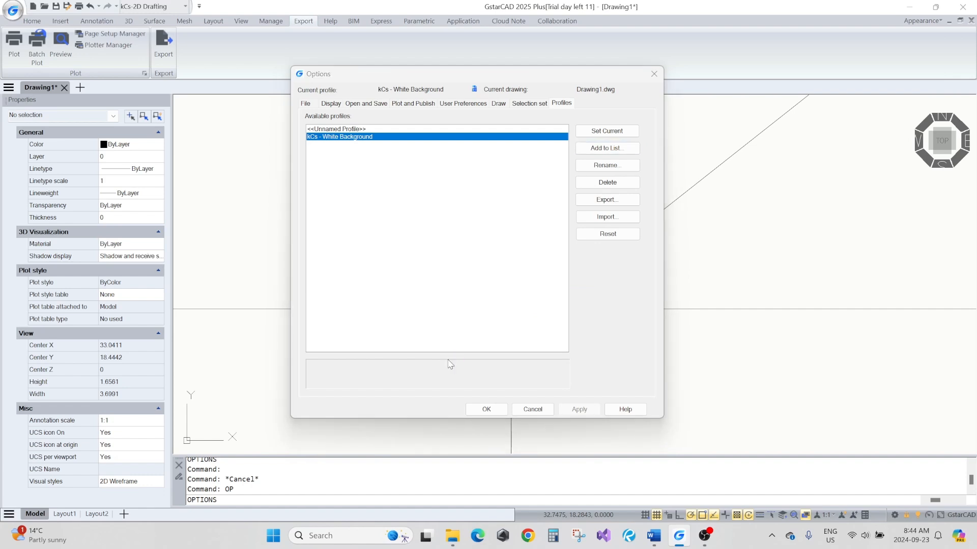
# Step: Make the "kCs - White Background 2" profile current and delete the original "kCs - White Background" profile
pyautogui.doubleClick(360, 145)
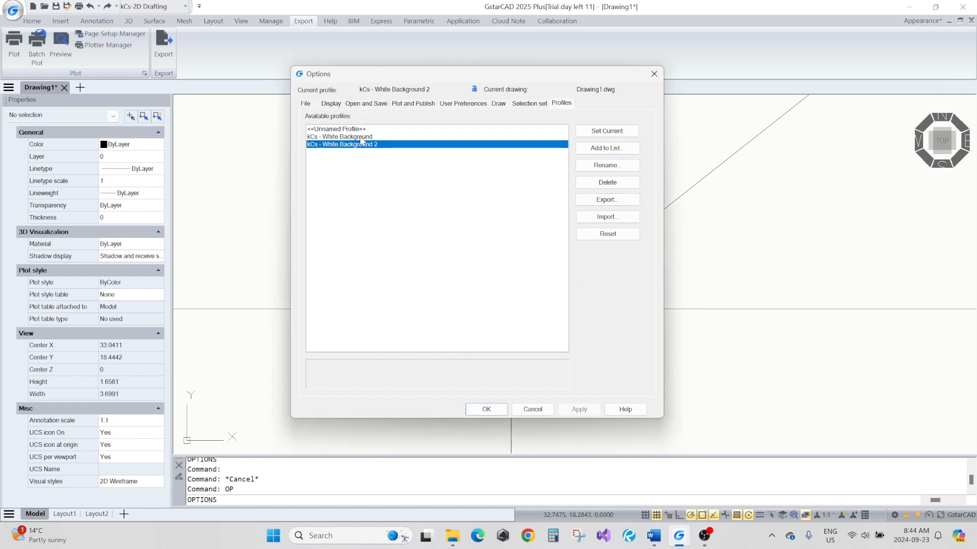
pyautogui.click(361, 137)
pyautogui.click(591, 183)
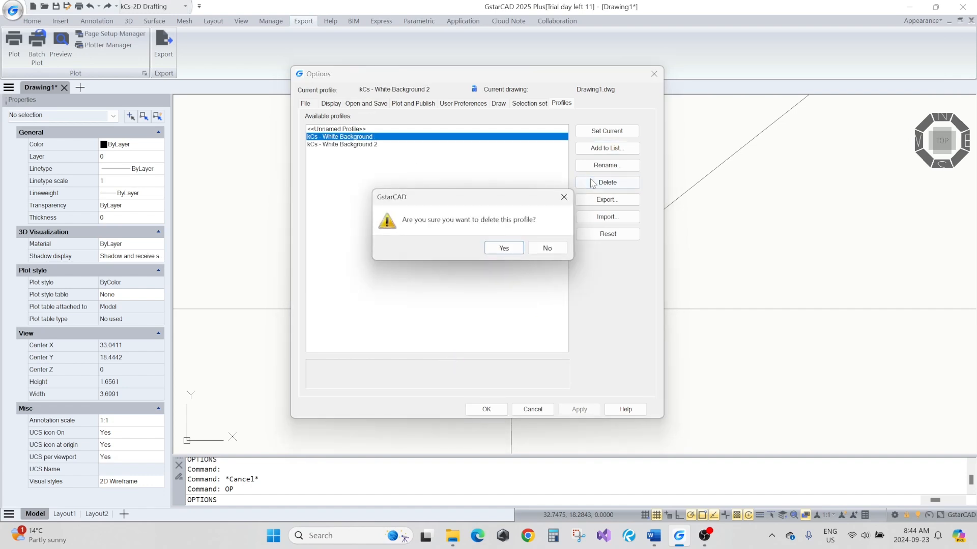
pyautogui.click(515, 253)
# Step: Rename the remaining "kCs - White Background 2" profile as "kCs - White Background" and accept the options
pyautogui.click(369, 137)
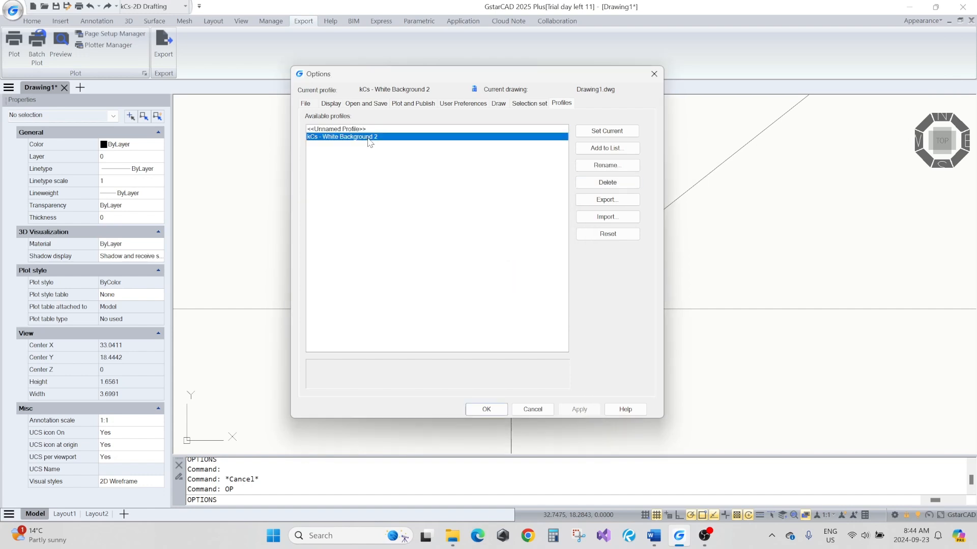
pyautogui.click(610, 168)
pyautogui.doubleClick(432, 231)
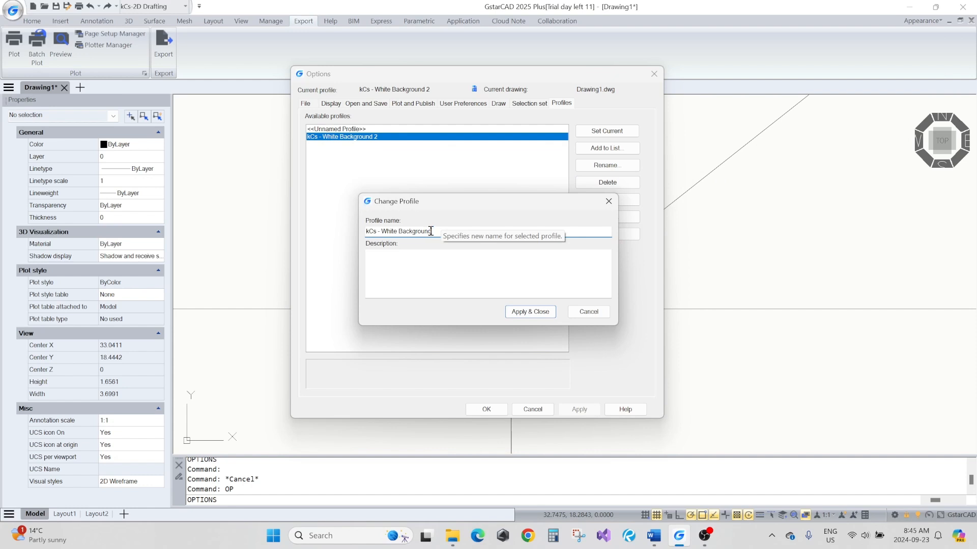
pyautogui.click(530, 311)
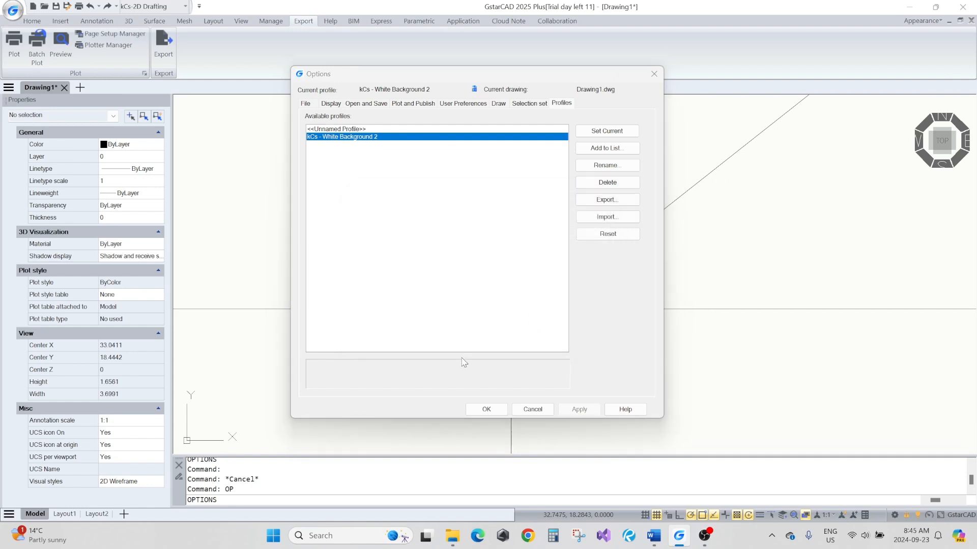
pyautogui.click(412, 161)
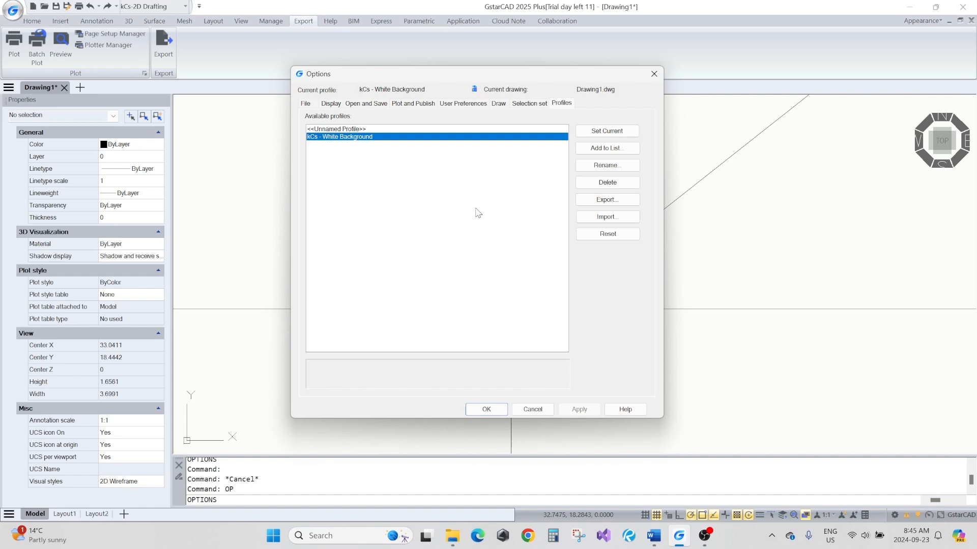
pyautogui.click(486, 409)
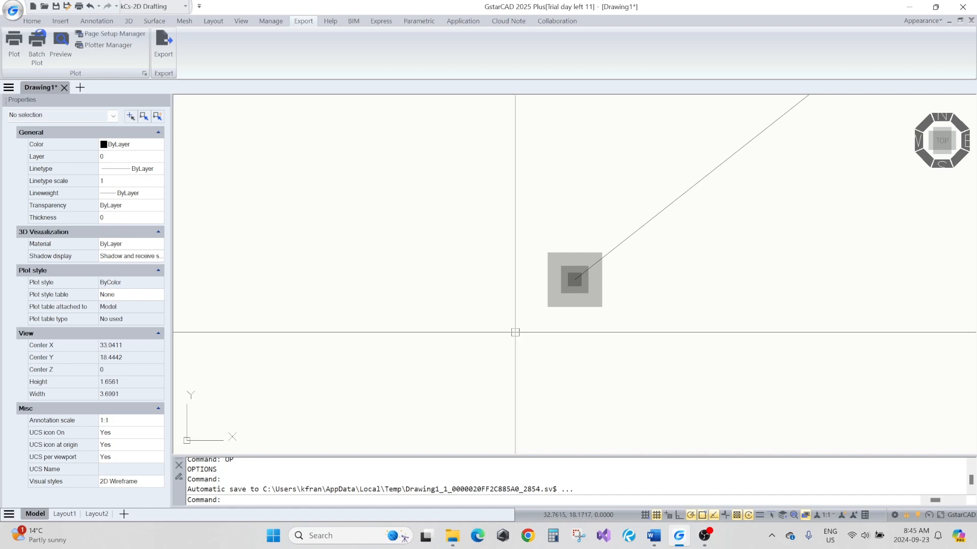
# Step: Open the command alias file gcad.pgp for editing and place its window over the drawing
pyautogui.scroll(-6, 530, 279)
pyautogui.moveTo(524, 264)
pyautogui.mouseDown(button='middle')
pyautogui.moveTo(592, 215)
pyautogui.moveTo(515, 253)
pyautogui.mouseUp(button='middle')
pyautogui.scroll(1, 507, 235)
pyautogui.moveTo(522, 308); pyautogui.dragTo(505, 239, button='middle')
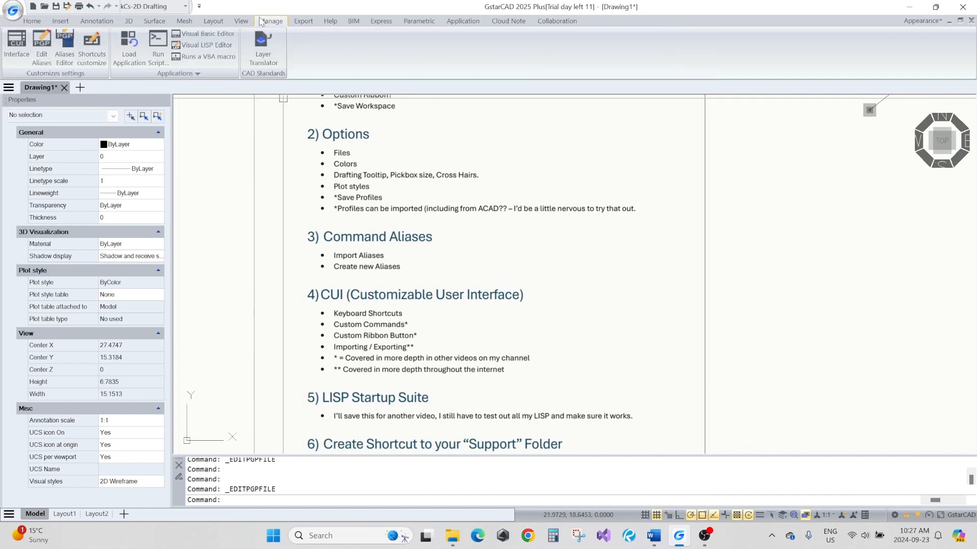
pyautogui.click(44, 58)
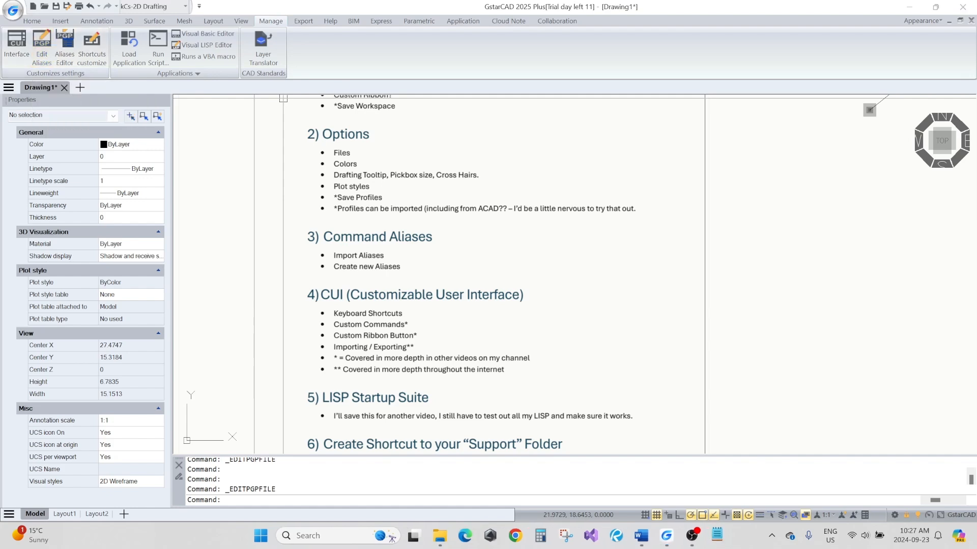
pyautogui.moveTo(976, 95); pyautogui.dragTo(550, 120)
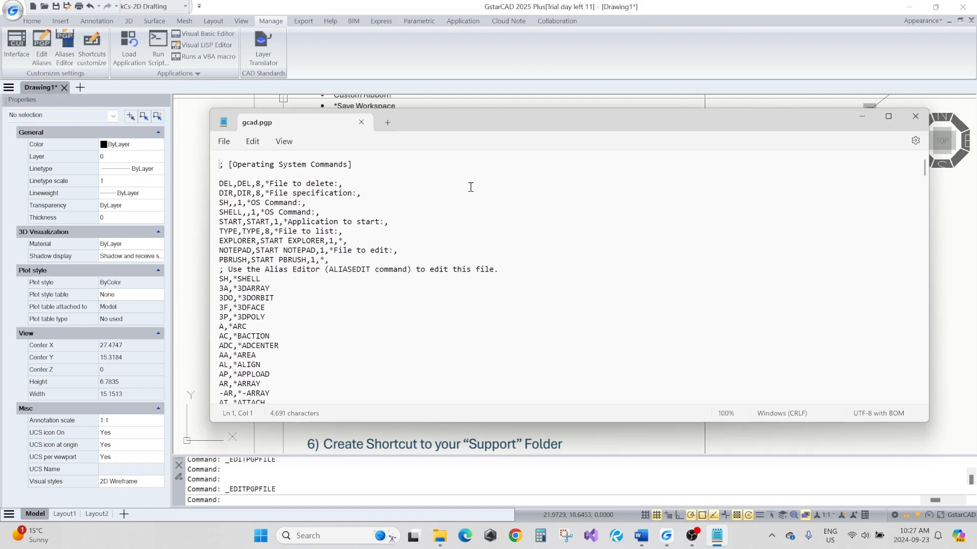
# Step: Add the alias line "SS,*SELECTSIMILAR" at the end of the user-defined aliases in gcad.pgp
pyautogui.moveTo(925, 169); pyautogui.dragTo(946, 397)
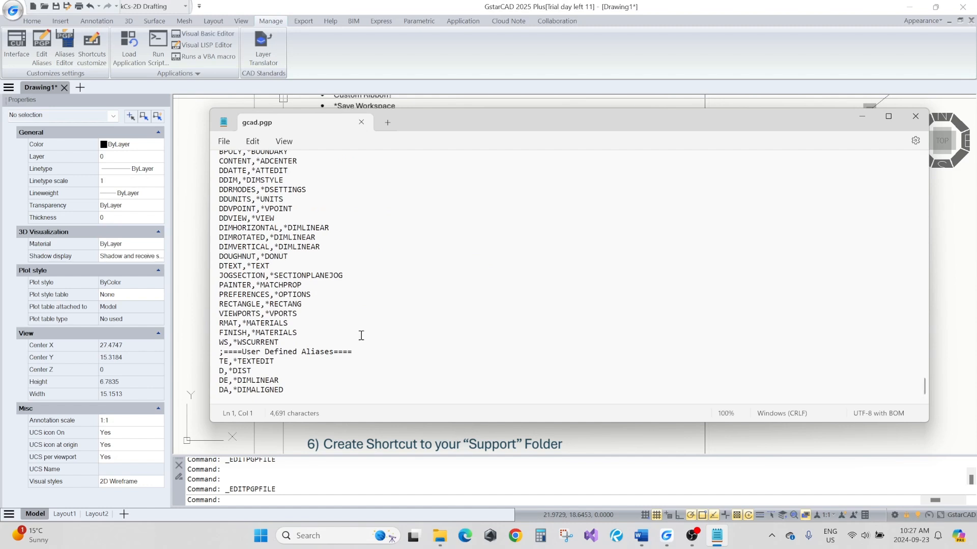
pyautogui.click(292, 389)
pyautogui.press('Return')
pyautogui.write('SS,')
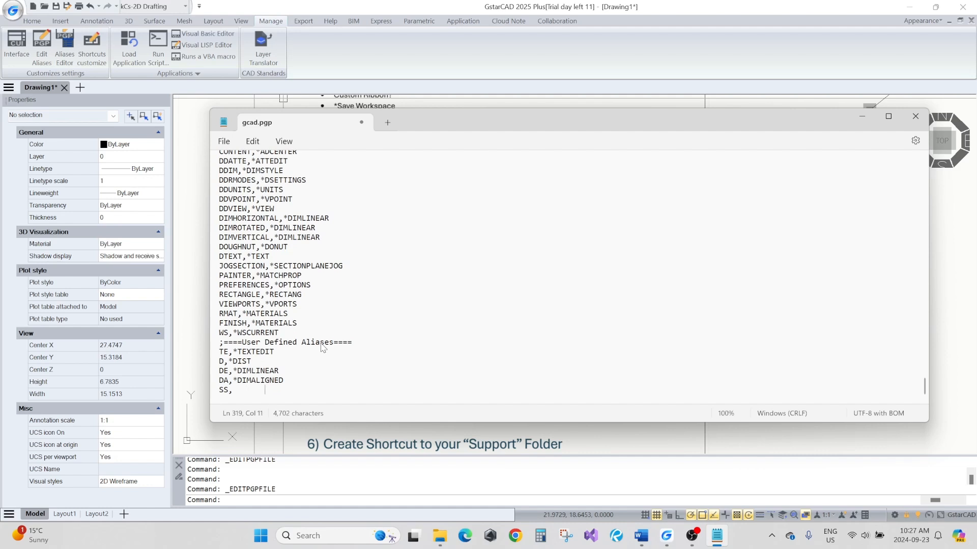
pyautogui.press('BackSpace')
pyautogui.press('BackSpace')
pyautogui.write('*SI')
pyautogui.press('BackSpace')
pyautogui.write('ELECTSIMILAR')
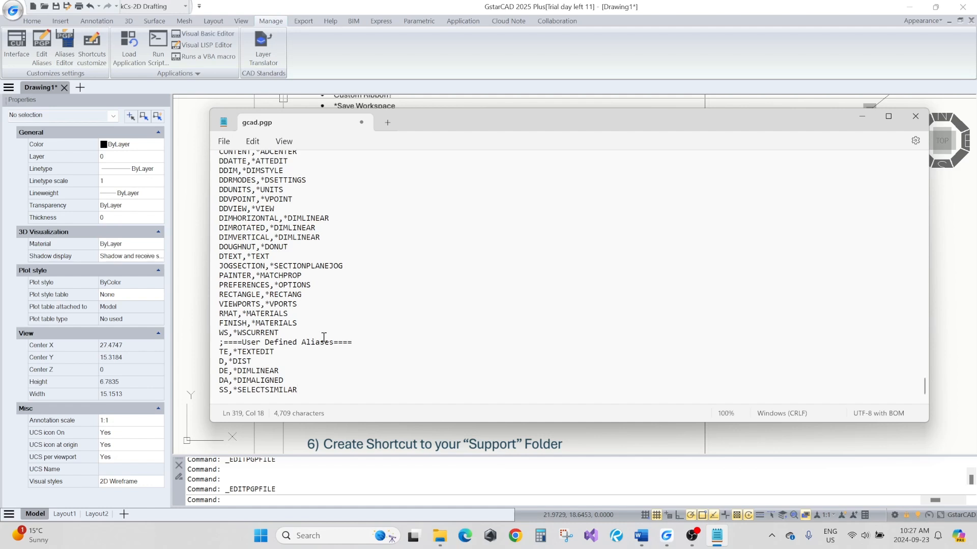
# Step: Compare the alias format of the existing entries with the command name in the new SELECTSIMILAR line
pyautogui.scroll(1, 356, 300)
pyautogui.moveTo(290, 191); pyautogui.dragTo(258, 196)
pyautogui.click(285, 199)
pyautogui.scroll(-1, 293, 275)
pyautogui.moveTo(297, 390); pyautogui.dragTo(235, 393)
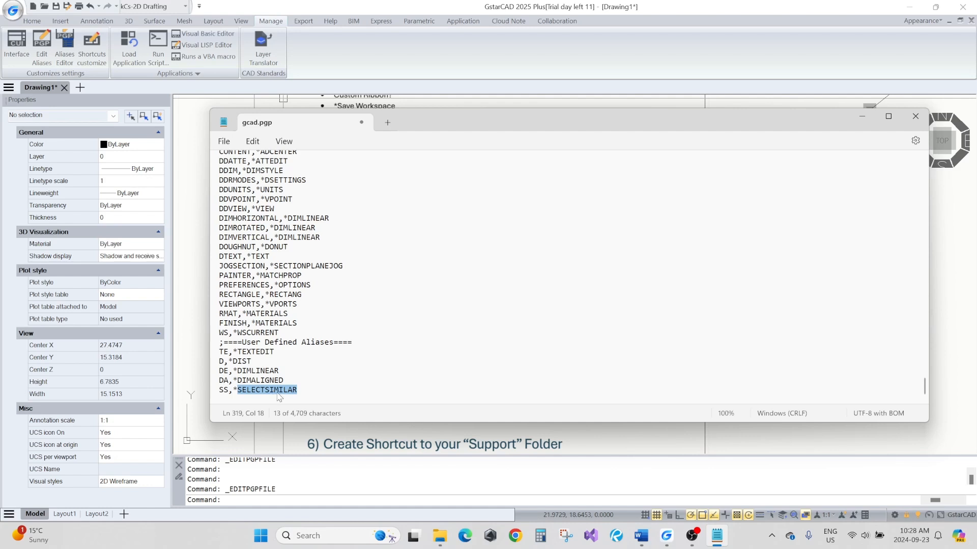
pyautogui.moveTo(252, 380); pyautogui.dragTo(240, 381)
pyautogui.click(259, 381)
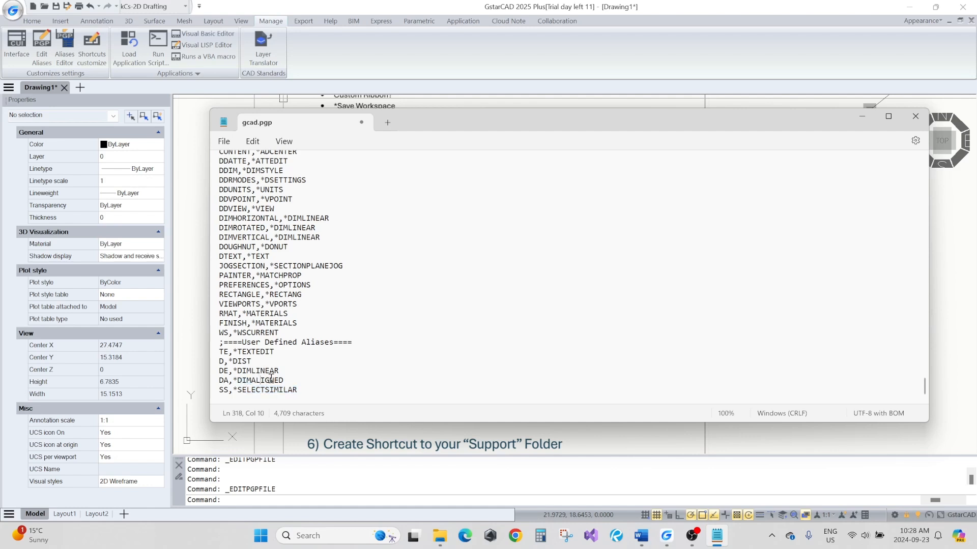
pyautogui.doubleClick(283, 381)
pyautogui.click(298, 390)
pyautogui.moveTo(298, 390); pyautogui.dragTo(248, 390)
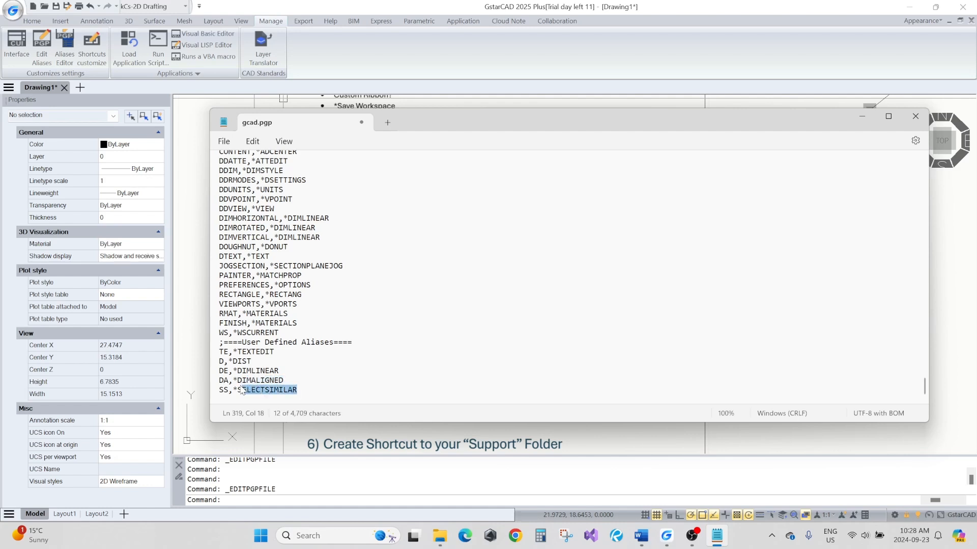
pyautogui.click(298, 391)
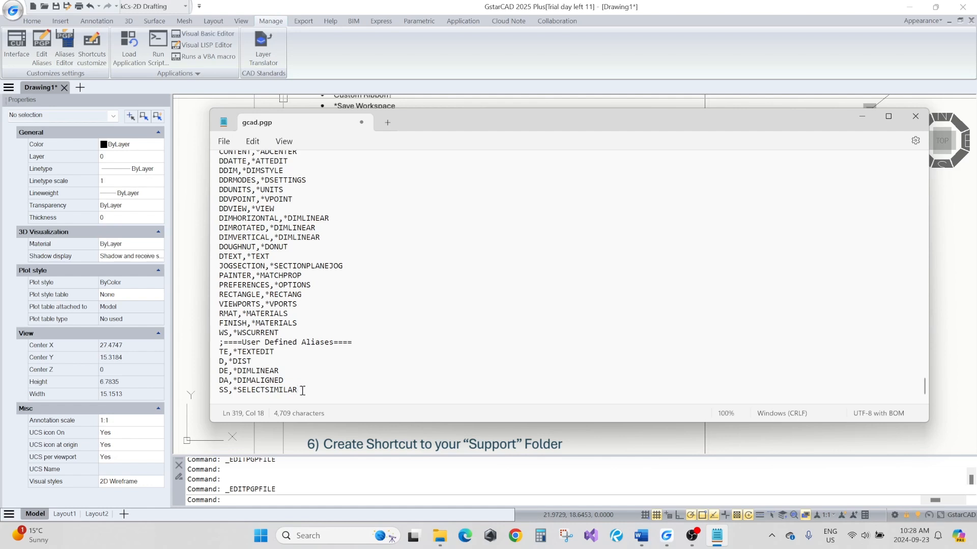
# Step: Save and close the alias file and reload it with the REINIT command
pyautogui.hotkey('ctrl', 's')
pyautogui.click(915, 116)
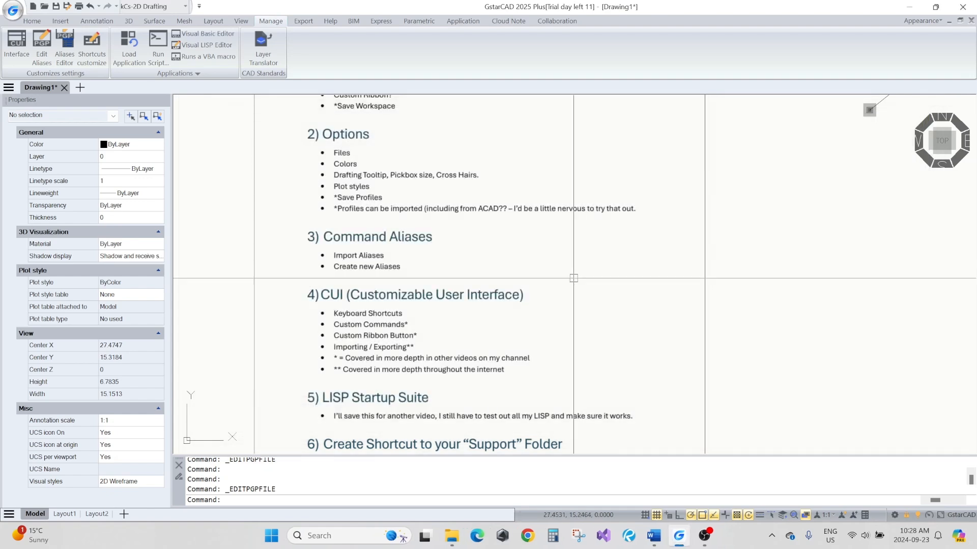
pyautogui.write('REINIT')
pyautogui.press('Return')
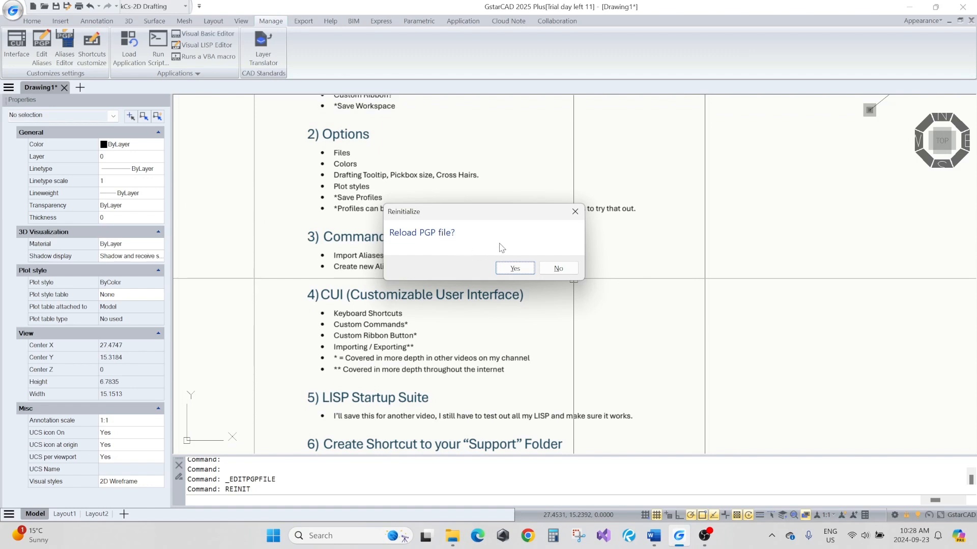
pyautogui.click(513, 271)
# Step: Copy the existing diagonal line beside the checklist pages to five more positions in the empty drawing area
pyautogui.scroll(-3, 478, 275)
pyautogui.moveTo(662, 308); pyautogui.dragTo(610, 307, button='middle')
pyautogui.scroll(4, 554, 268)
pyautogui.moveTo(554, 262); pyautogui.dragTo(553, 283, button='middle')
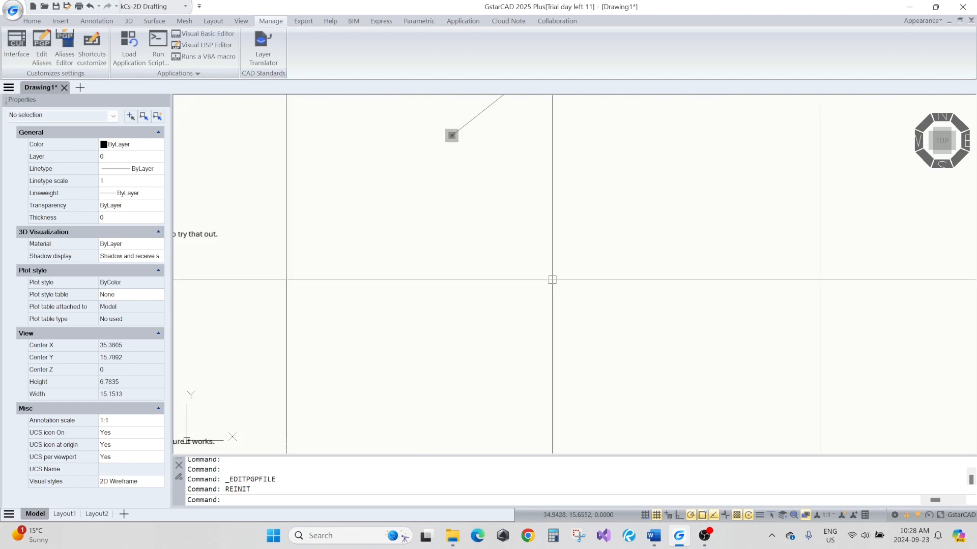
pyautogui.scroll(-4, 554, 283)
pyautogui.click(576, 232)
pyautogui.click(544, 172)
pyautogui.write('c')
pyautogui.click(596, 234)
pyautogui.click(693, 213)
pyautogui.click(732, 259)
pyautogui.click(717, 286)
pyautogui.click(695, 311)
pyautogui.click(639, 325)
pyautogui.press('space')
# Step: Test the SS alias by selecting every line similar to one of the copies, and clear the selection
pyautogui.write('ss')
pyautogui.press('space')
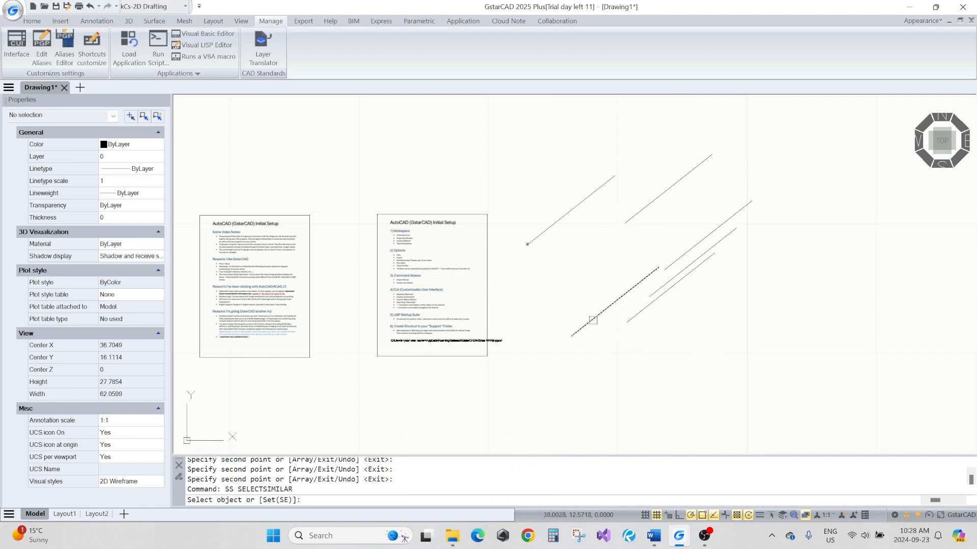
pyautogui.click(590, 318)
pyautogui.press('space')
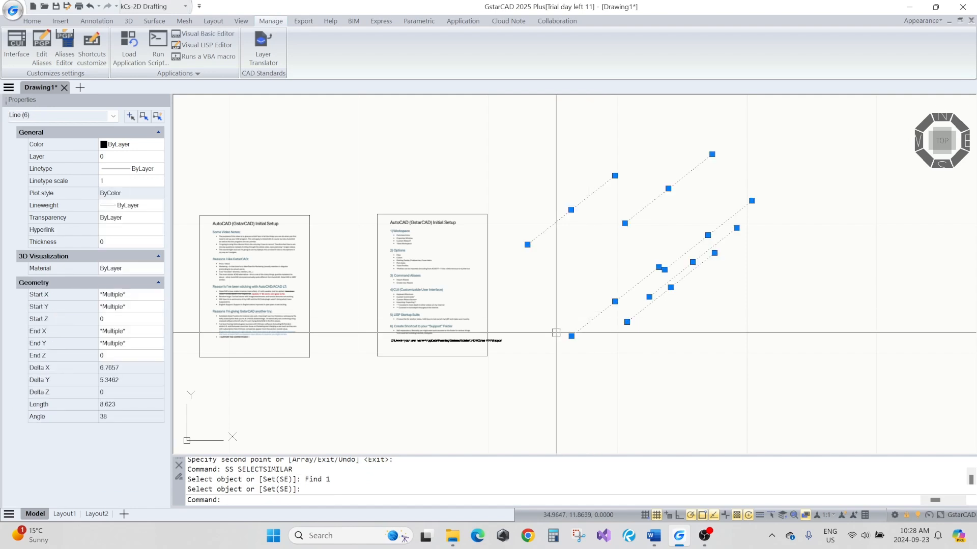
pyautogui.press('Escape')
pyautogui.moveTo(618, 332); pyautogui.dragTo(582, 298, button='middle')
pyautogui.press('Escape')
# Step: Draw a circle with a radius of about 1.06 below the copied lines using the CI alias
pyautogui.write('CI')
pyautogui.press('Return')
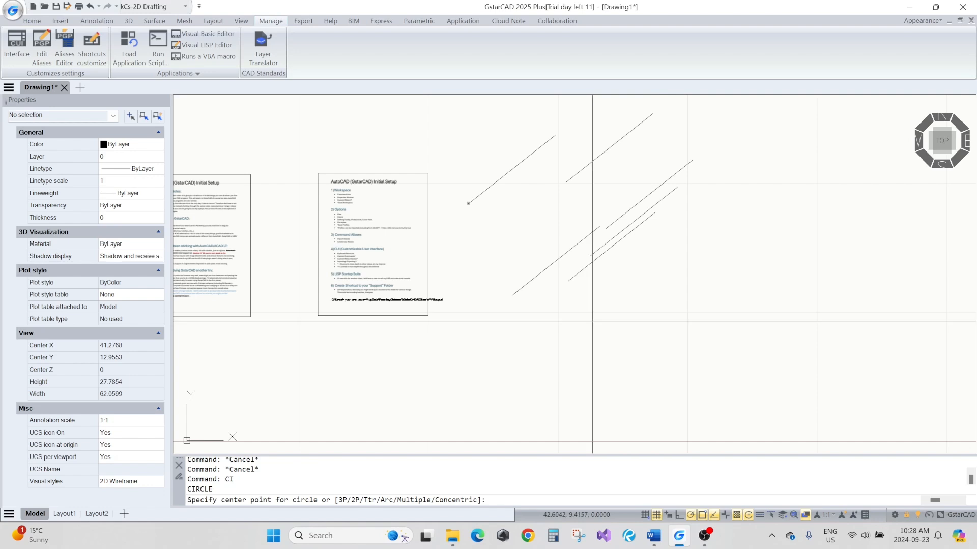
pyautogui.click(594, 324)
pyautogui.click(607, 318)
# Step: Copy the new circle to eight more positions scattered below and beside the lines
pyautogui.click(622, 306)
pyautogui.moveTo(623, 306); pyautogui.dragTo(596, 323)
pyautogui.write('C')
pyautogui.press('Return')
pyautogui.click(595, 355)
pyautogui.click(684, 303)
pyautogui.click(763, 319)
pyautogui.click(749, 370)
pyautogui.click(704, 388)
pyautogui.click(739, 252)
pyautogui.press('Return')
# Step: Test the SS alias on one of the circles to select all similar circles, and clear the selection
pyautogui.click(749, 228)
pyautogui.write('SS')
pyautogui.press('Return')
pyautogui.moveTo(810, 260); pyautogui.dragTo(801, 264, button='middle')
pyautogui.scroll(-2, 748, 263)
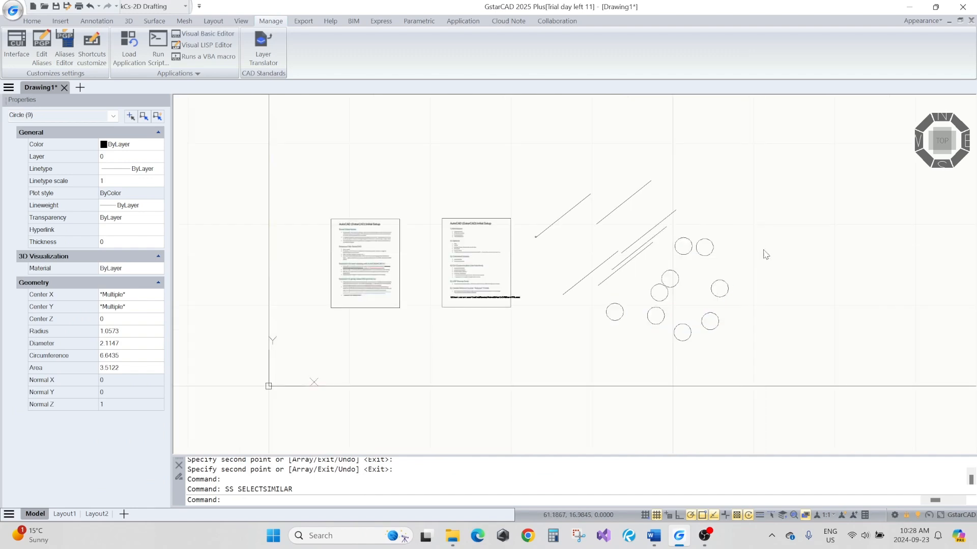
pyautogui.press('Escape')
pyautogui.press('Escape')
# Step: Erase the circles and the copied lines, keeping only the original diagonal line
pyautogui.click(743, 227)
pyautogui.click(597, 362)
pyautogui.write('E')
pyautogui.press('Return')
pyautogui.click(647, 186)
pyautogui.click(621, 240)
pyautogui.write('E')
pyautogui.press('Return')
# Step: Reopen the alias file gcad.pgp, review the user-defined aliases from TE to SS, and close it
pyautogui.moveTo(552, 239); pyautogui.dragTo(614, 222, button='middle')
pyautogui.scroll(2, 614, 222)
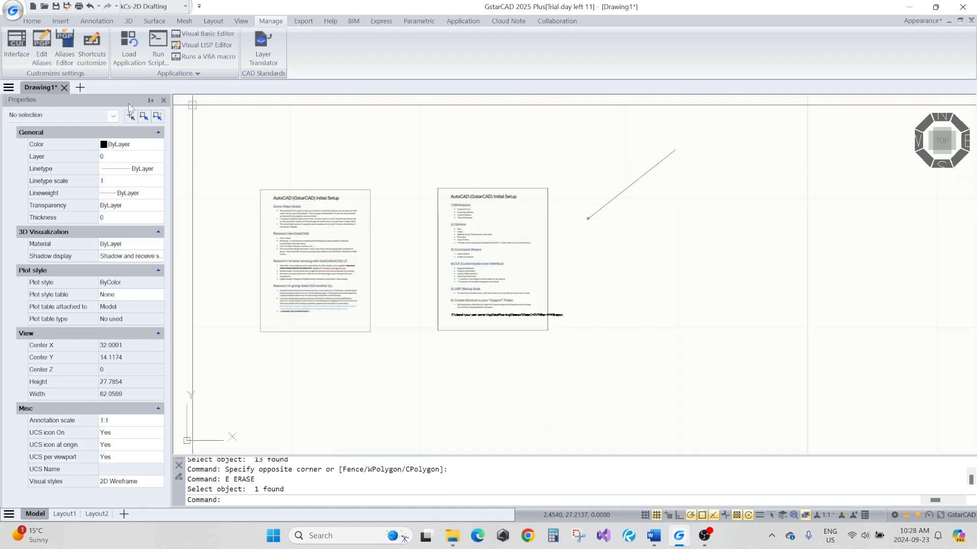
pyautogui.click(43, 53)
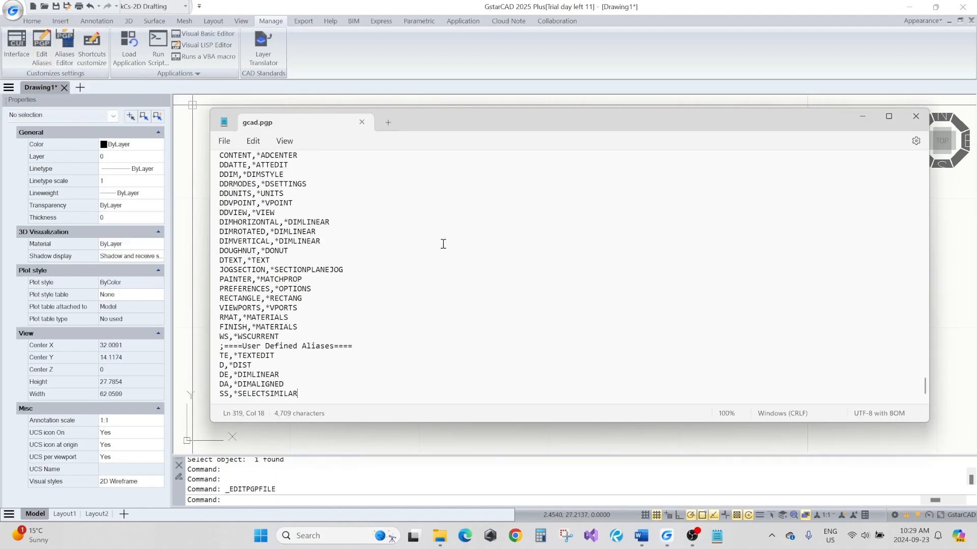
pyautogui.scroll(-1, 334, 373)
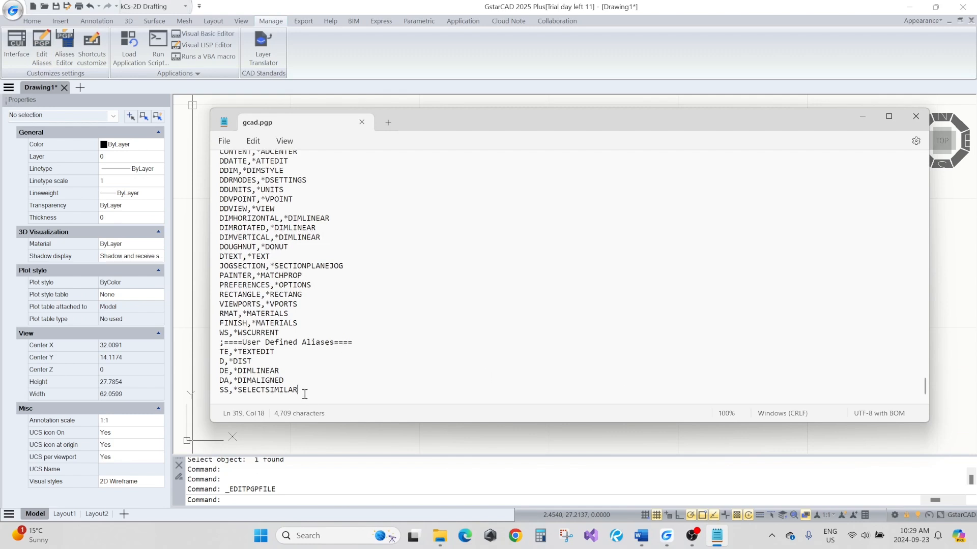
pyautogui.moveTo(299, 391); pyautogui.dragTo(221, 354)
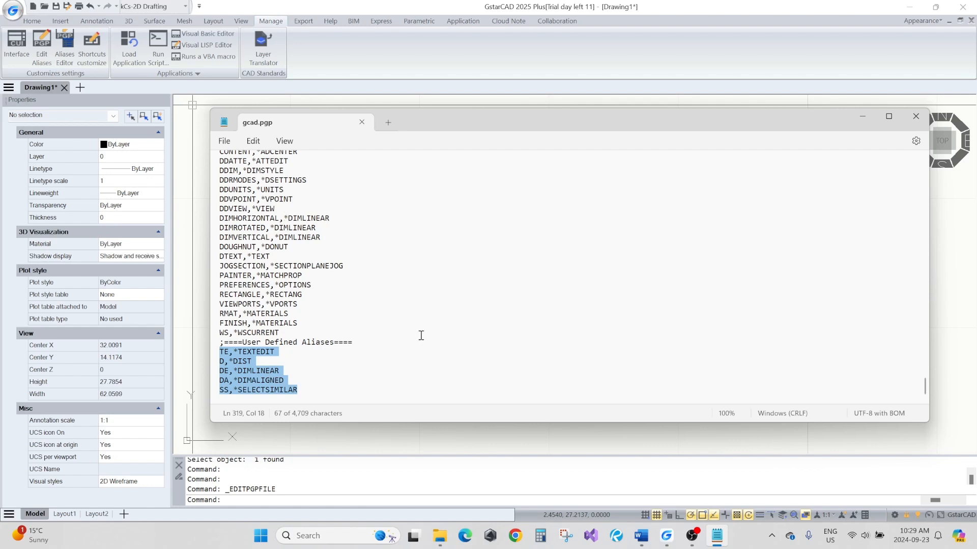
pyautogui.click(915, 116)
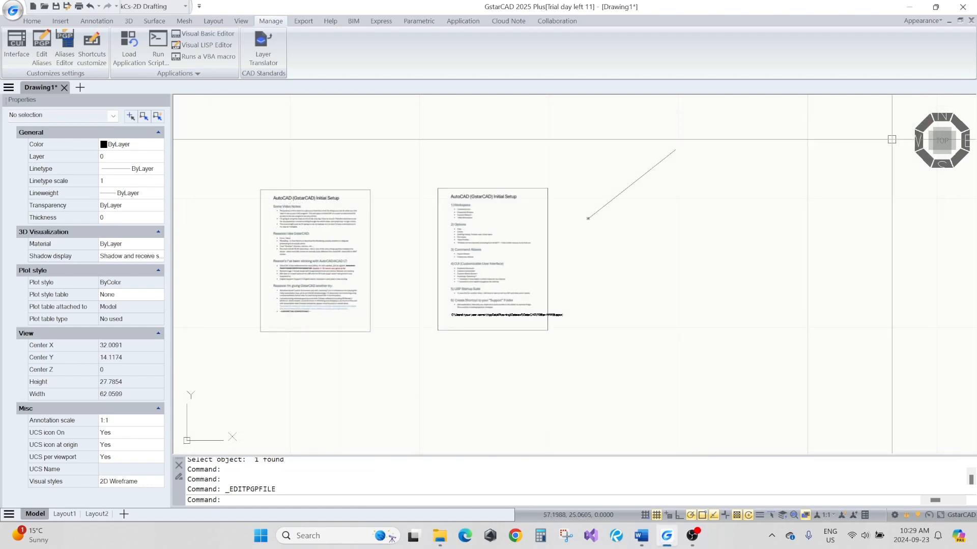
pyautogui.click(685, 254)
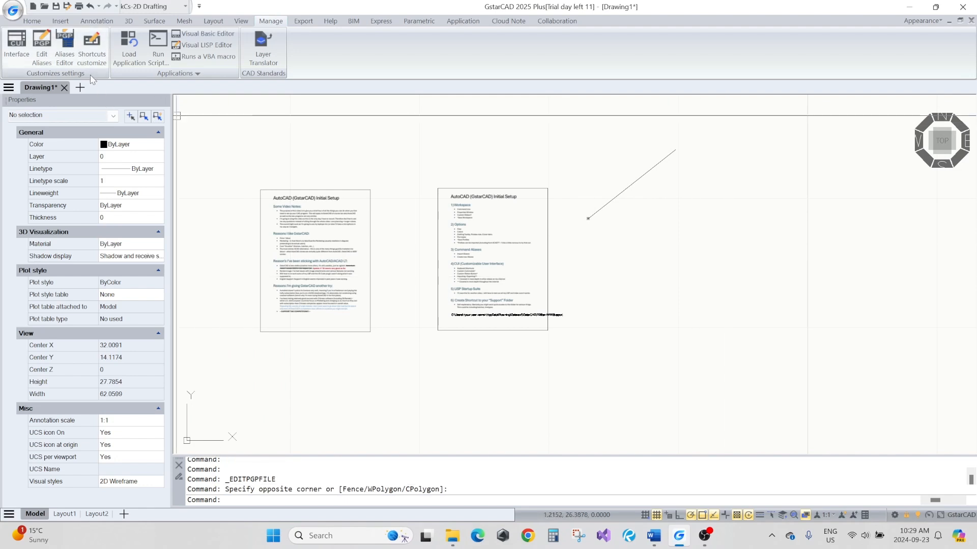
# Step: Open the Alias Editor, look through its list of command aliases, and close it
pyautogui.click(65, 48)
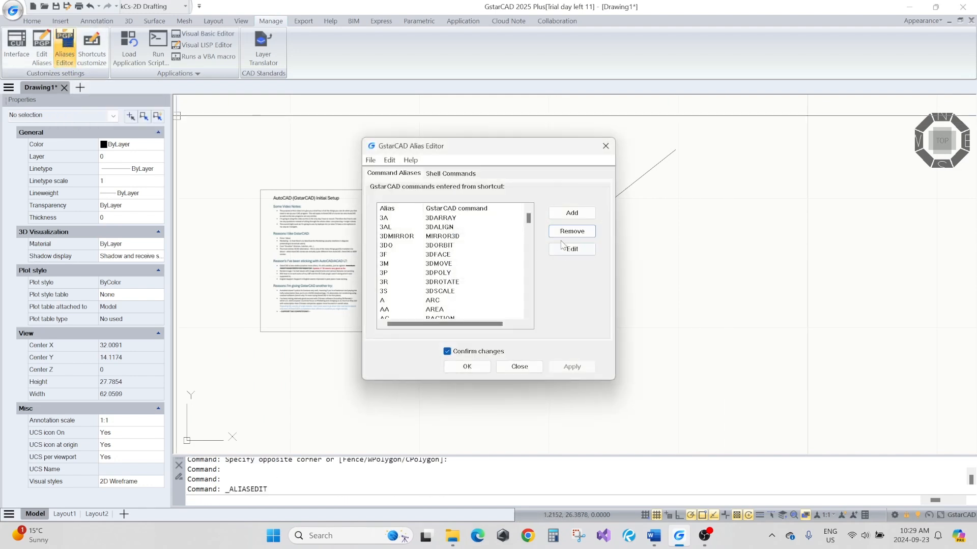
pyautogui.moveTo(528, 218); pyautogui.dragTo(532, 193)
pyautogui.click(605, 153)
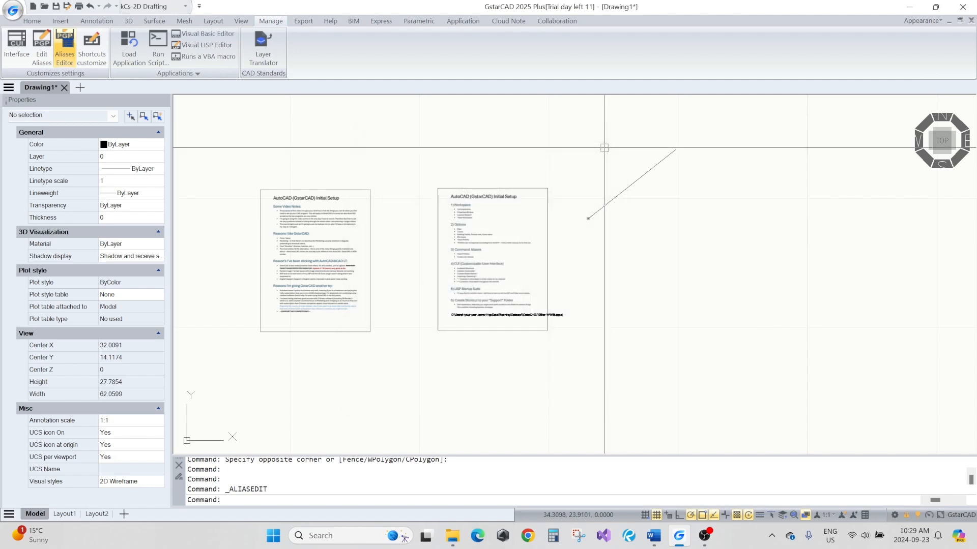
# Step: Return to the checklist's CUI section and open the Customize User Interface dialog with the CUI command
pyautogui.scroll(6, 508, 247)
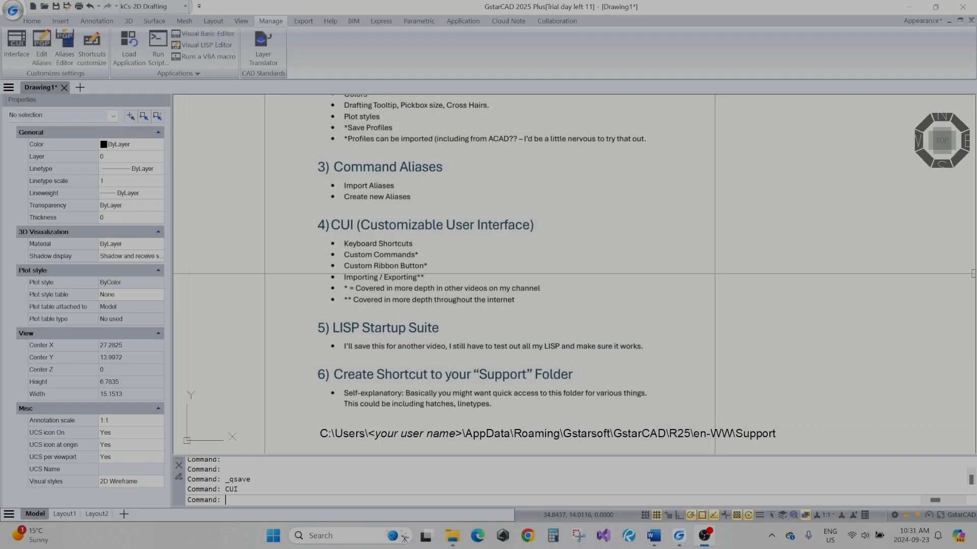
pyautogui.write('CUI')
pyautogui.press('Return')
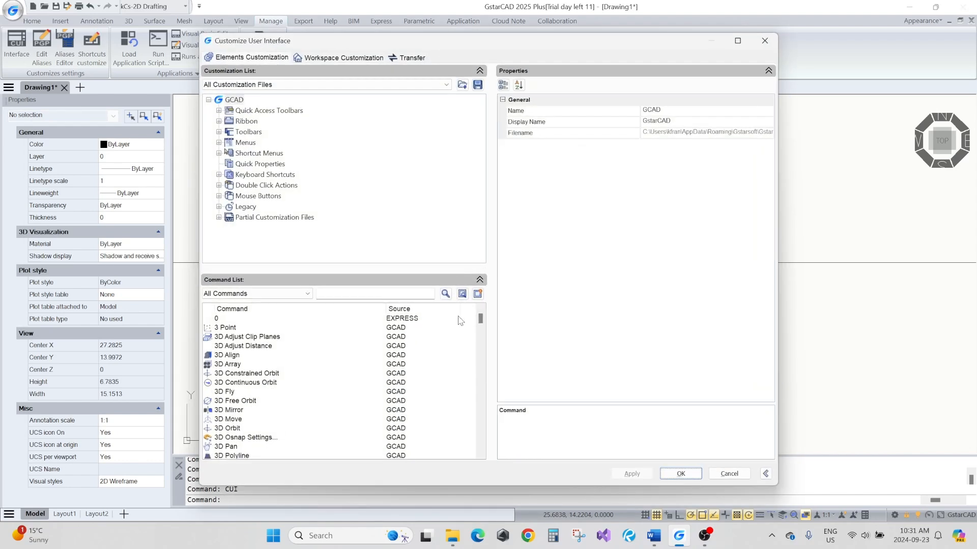
pyautogui.scroll(-1, 416, 344)
pyautogui.moveTo(481, 320)
pyautogui.mouseDown()
pyautogui.moveTo(482, 339)
pyautogui.moveTo(484, 312)
pyautogui.mouseUp()
# Step: Inspect the contents of the Ribbon and Keyboard Shortcuts branches in the customization list
pyautogui.click(219, 122)
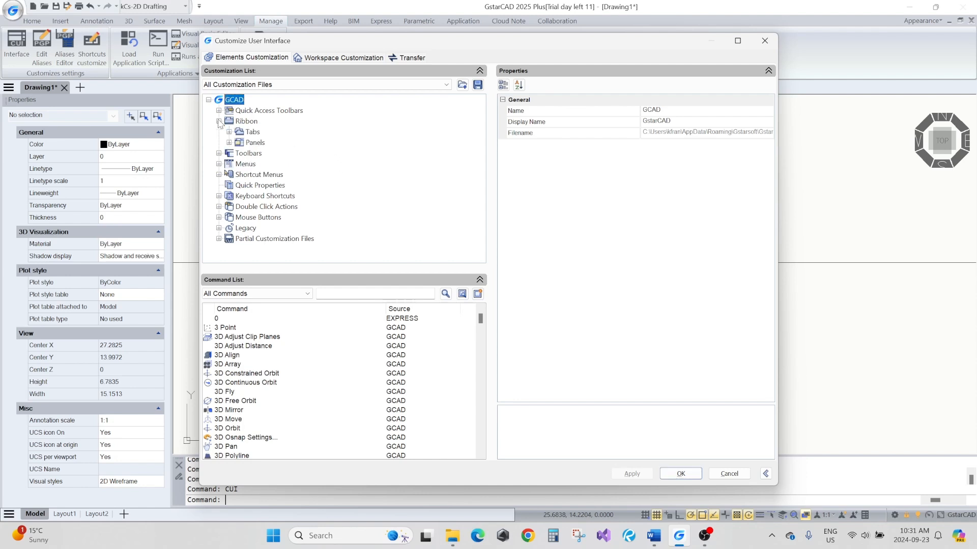
pyautogui.click(218, 121)
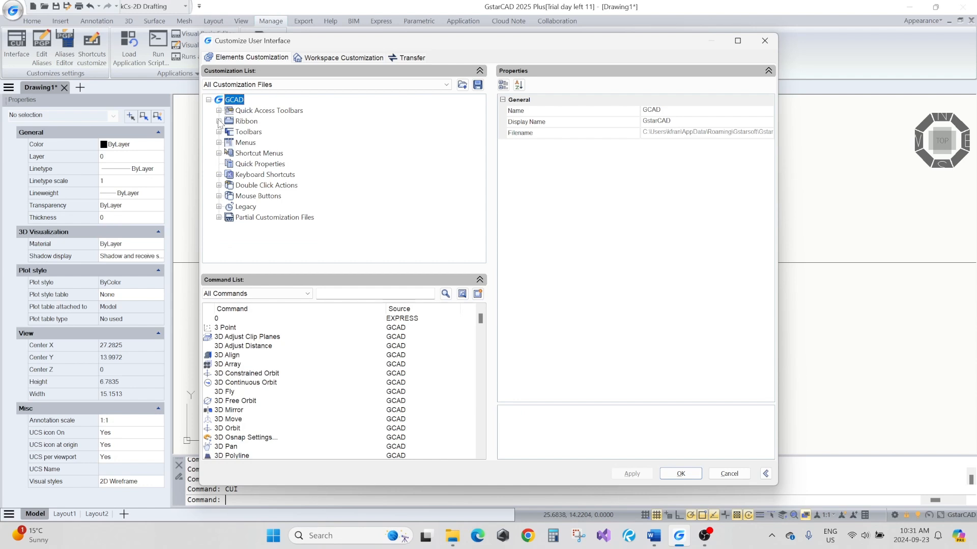
pyautogui.click(219, 175)
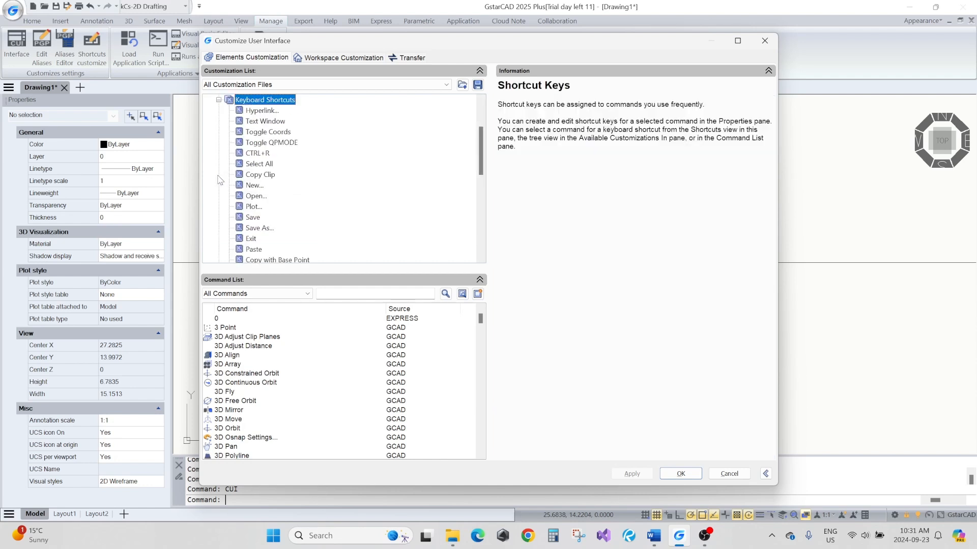
pyautogui.click(219, 100)
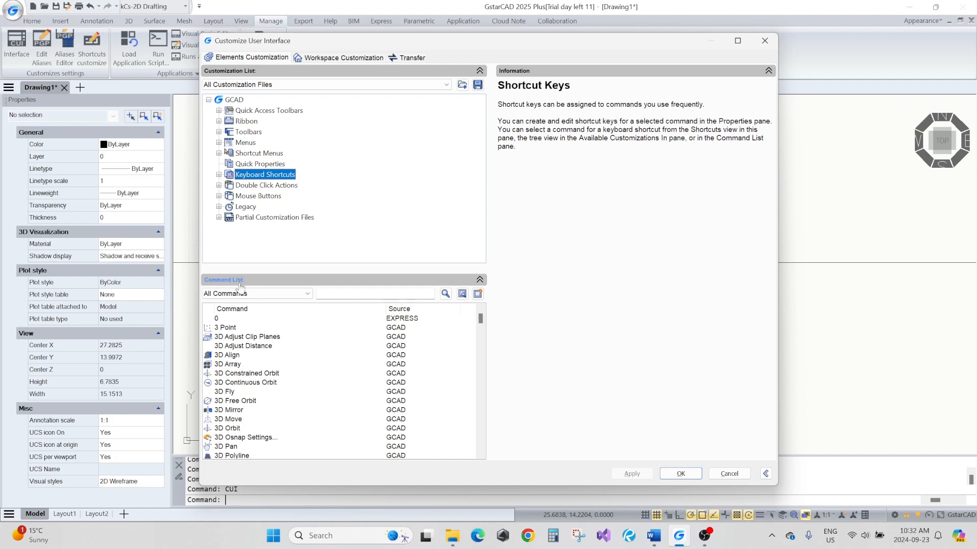
# Step: Create a new custom command in the command list and name it "### - Command Place Holder - ###"
pyautogui.click(239, 309)
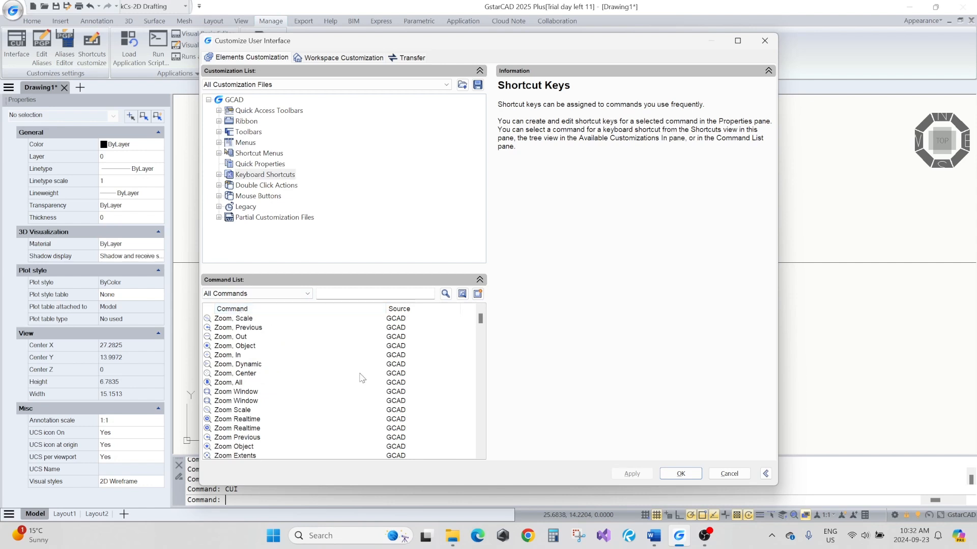
pyautogui.click(477, 295)
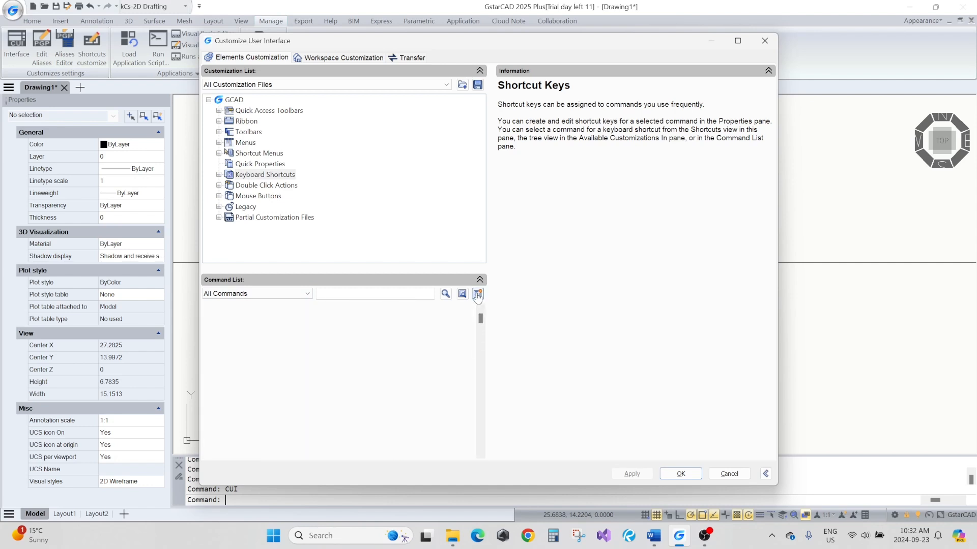
pyautogui.click(248, 448)
pyautogui.click(249, 446)
pyautogui.write('#')
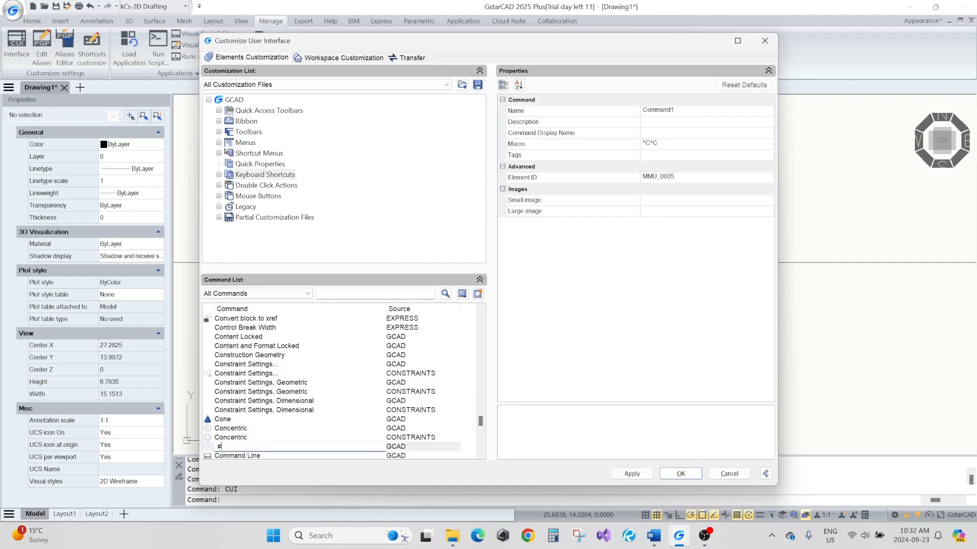
pyautogui.write('## - Command Place Holder - ###')
pyautogui.click(275, 410)
# Step: Sort the command list by name in ascending order and duplicate the "### - Command Place Holder - ###" command
pyautogui.click(260, 310)
pyautogui.scroll(-10, 279, 349)
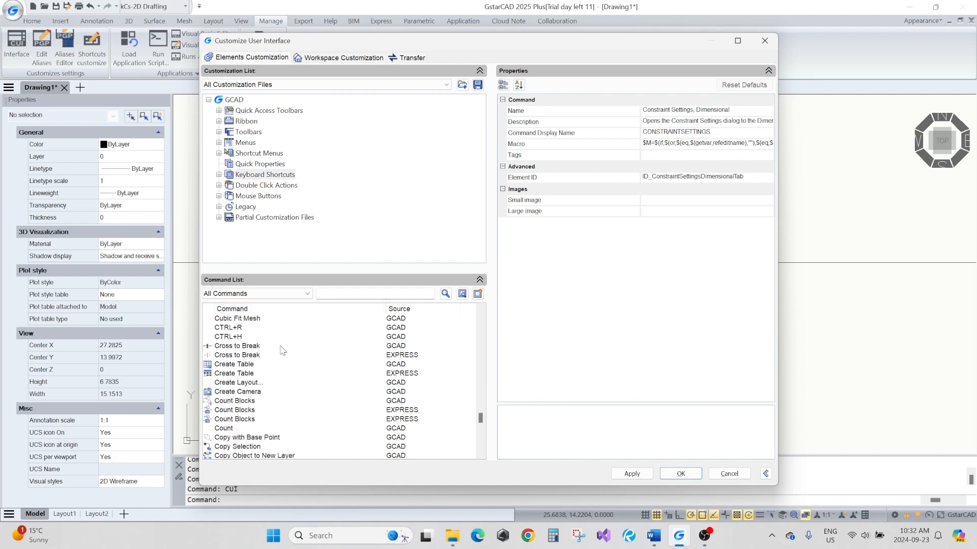
pyautogui.moveTo(480, 417); pyautogui.dragTo(481, 316)
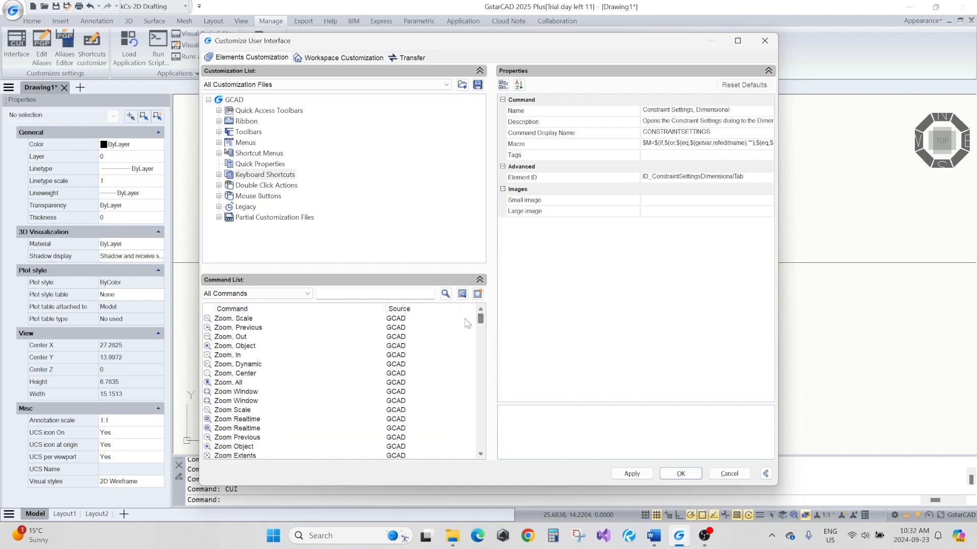
pyautogui.click(274, 309)
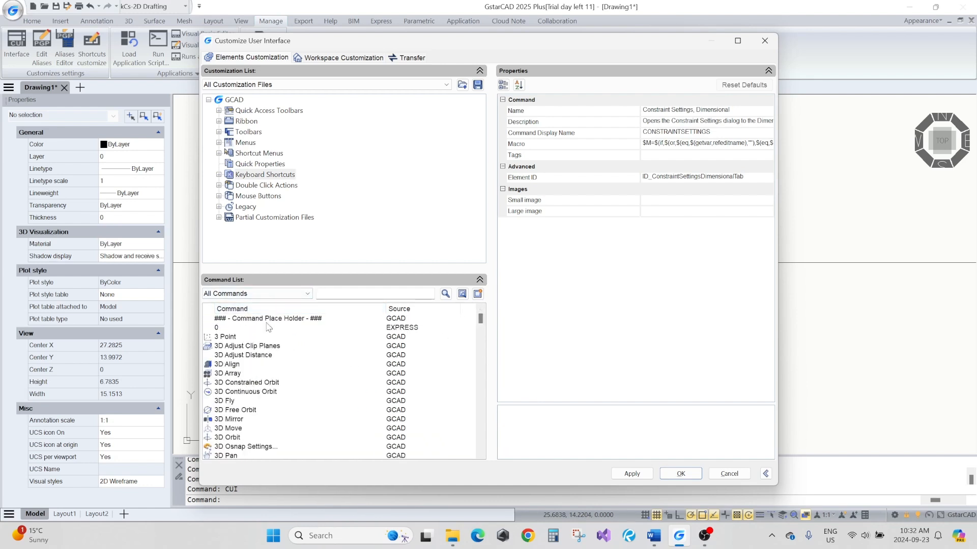
pyautogui.click(268, 319)
pyautogui.rightClick(271, 324)
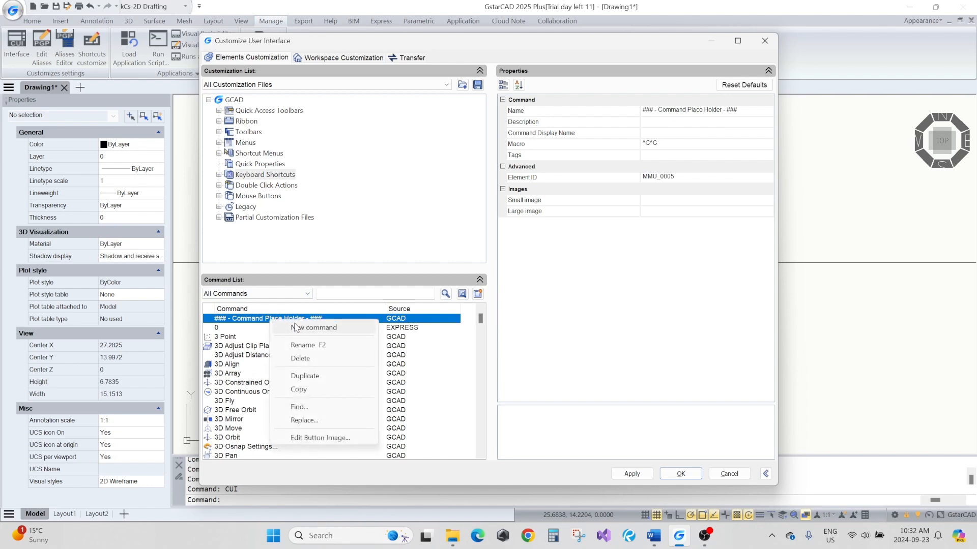
pyautogui.click(318, 377)
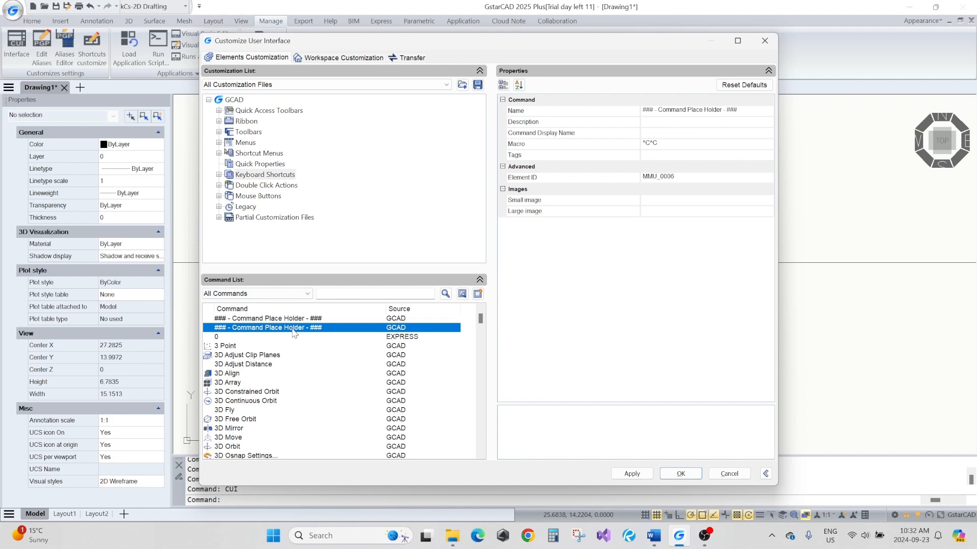
# Step: Rename the duplicated placeholder command to "# - F1 - Matchprop"
pyautogui.click(293, 328)
pyautogui.write('#')
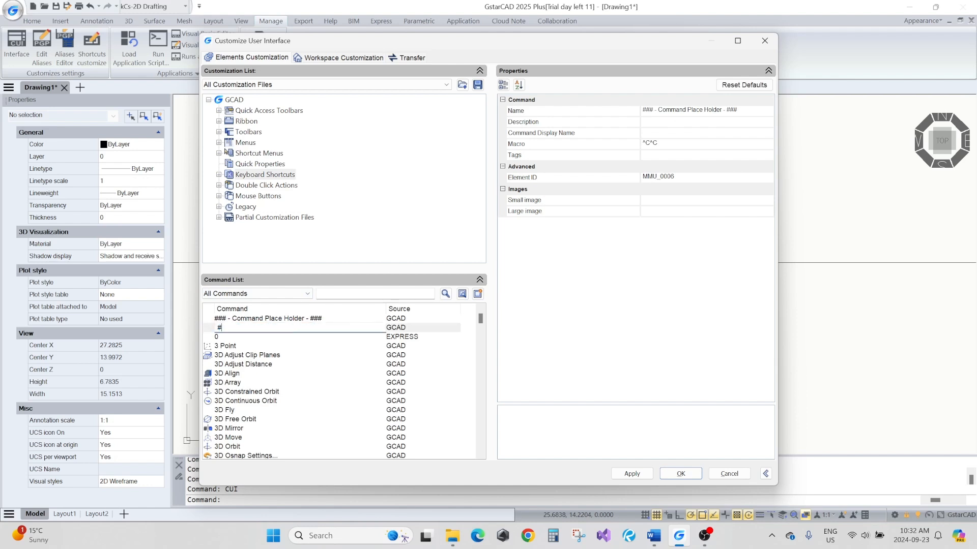
pyautogui.write(' - F1 - Matchprop')
pyautogui.click(274, 359)
# Step: Set the macro of the "# - F1 - Matchprop" command to ^C^CMATCHPROP; and apply the change
pyautogui.click(261, 331)
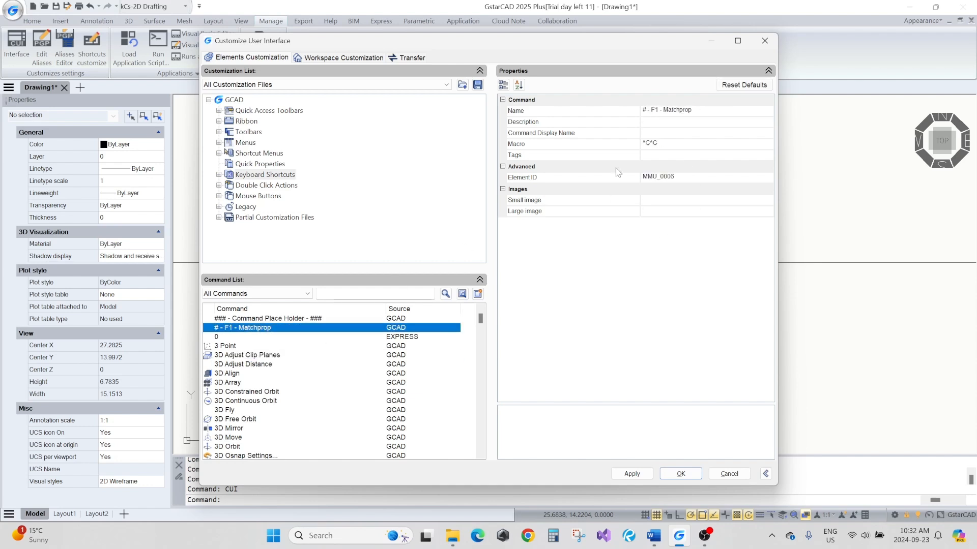
pyautogui.click(668, 143)
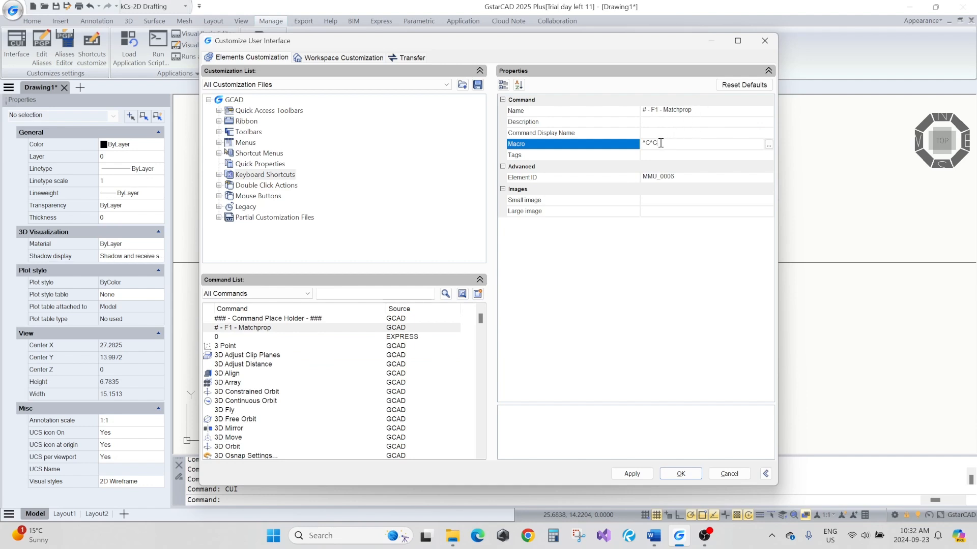
pyautogui.write('MATCHPROP;')
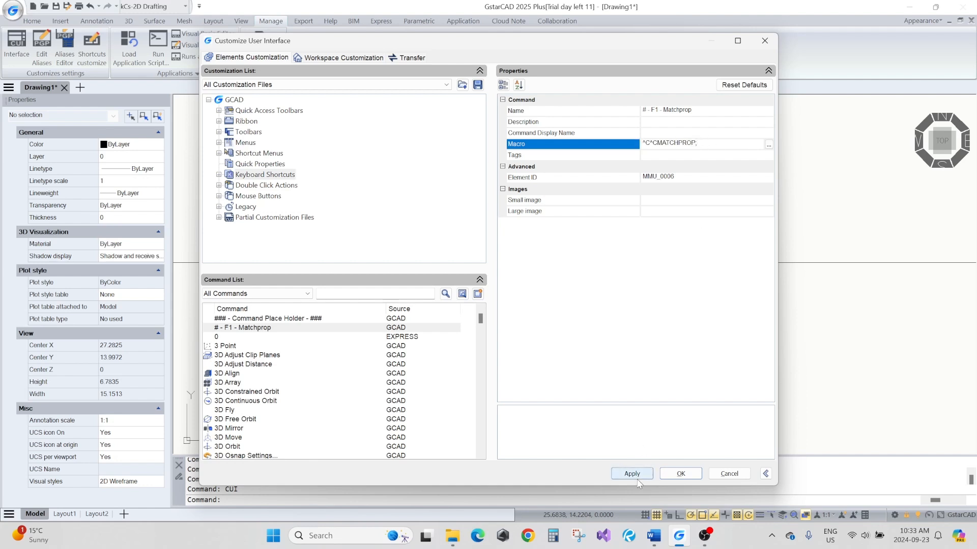
pyautogui.click(639, 477)
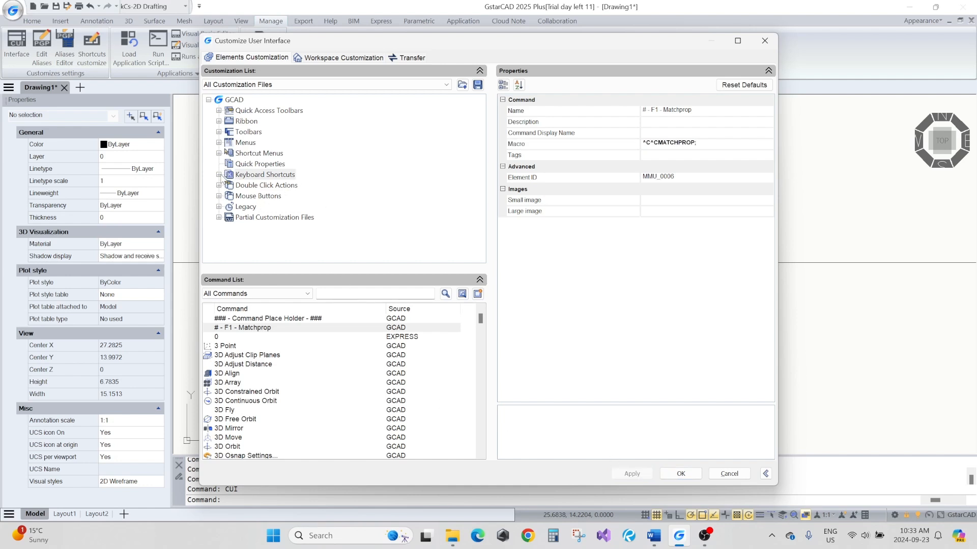
# Step: Add the "# - F1 - Matchprop" command to Keyboard Shortcuts, assign it the F1 key and save the customization
pyautogui.doubleClick(223, 175)
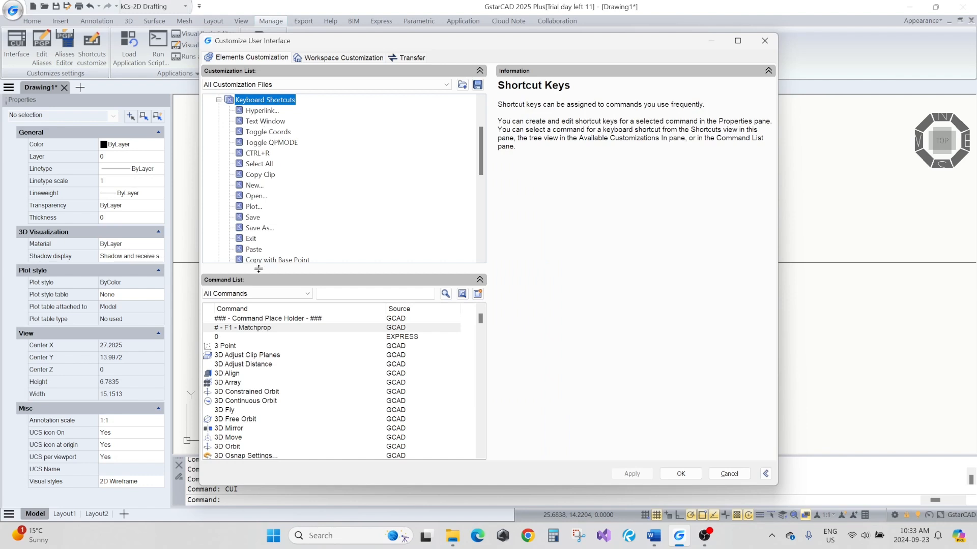
pyautogui.moveTo(254, 328); pyautogui.dragTo(297, 113)
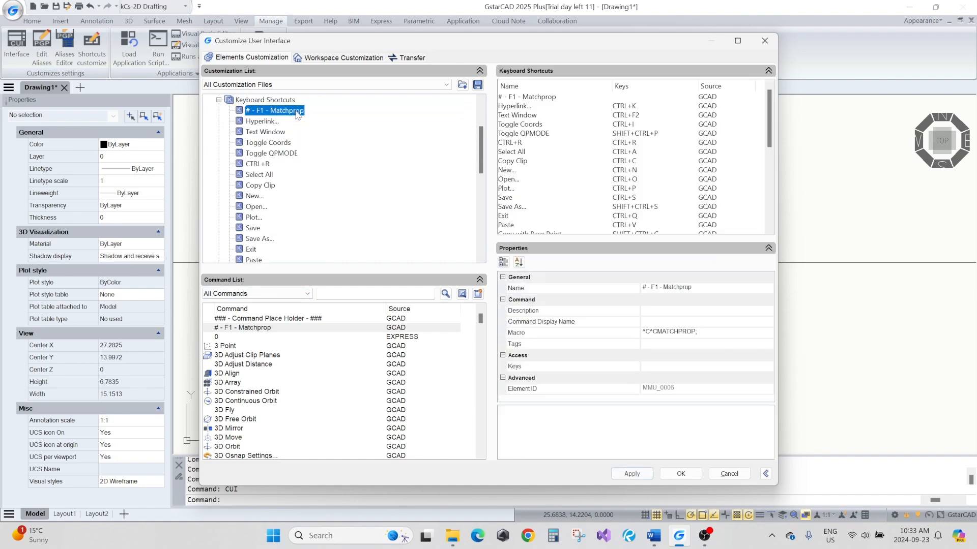
pyautogui.click(666, 366)
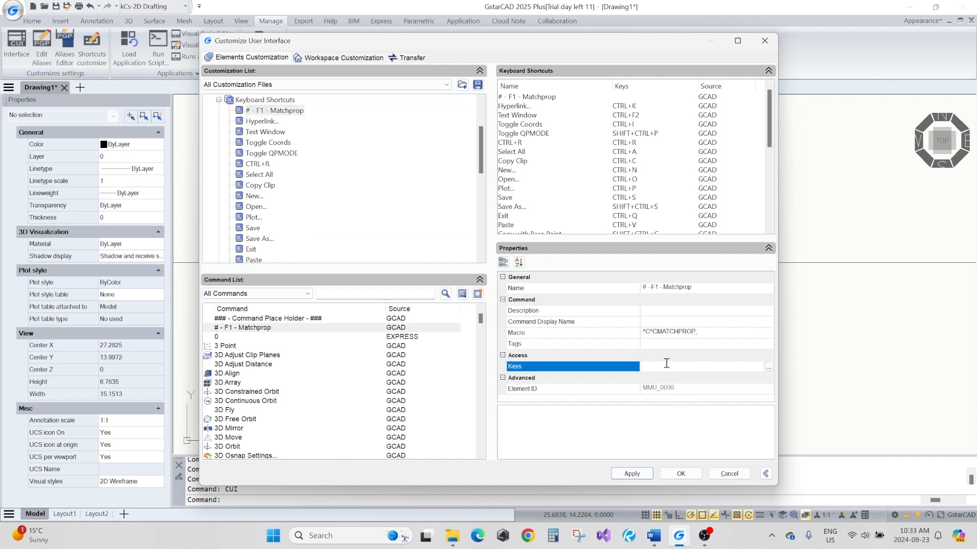
pyautogui.press('F1')
pyautogui.click(147, 12)
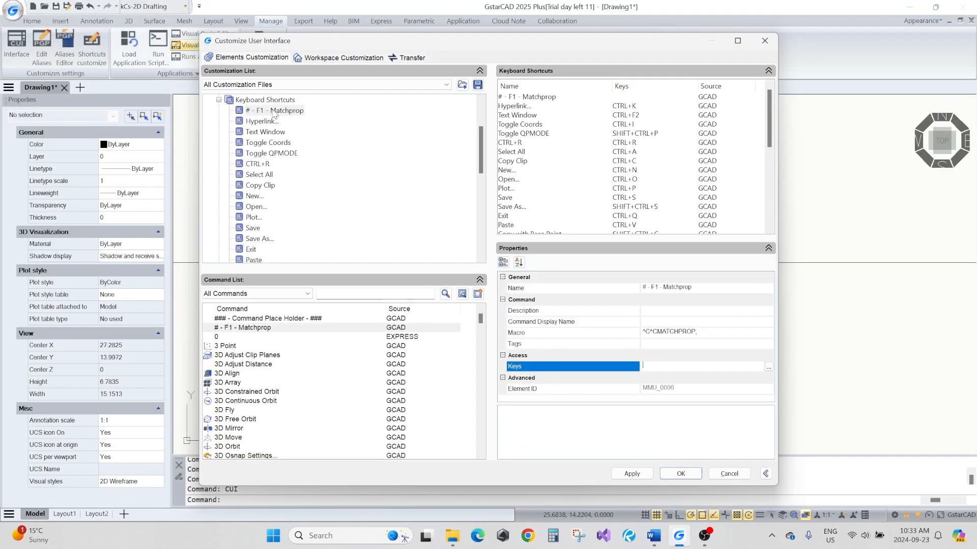
pyautogui.click(769, 369)
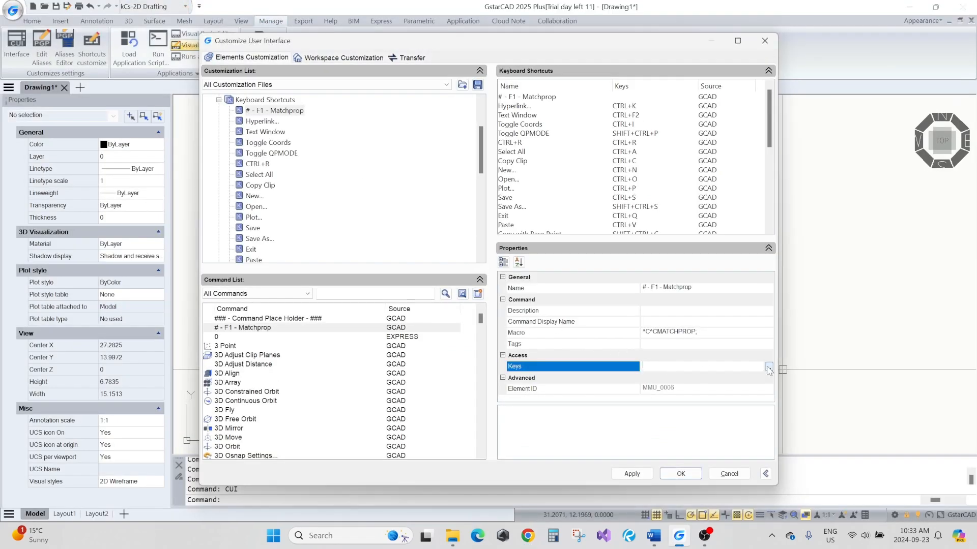
pyautogui.click(769, 368)
pyautogui.press('F1')
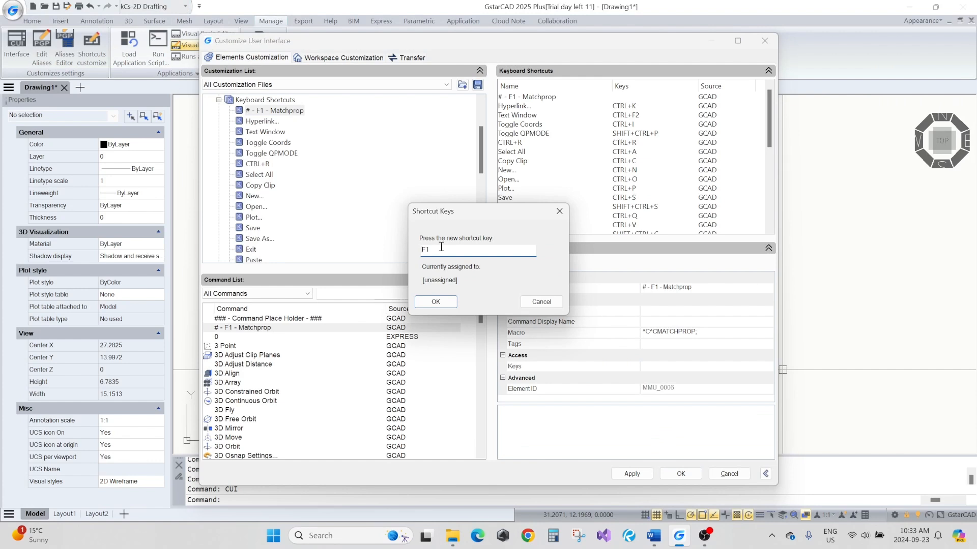
pyautogui.click(436, 302)
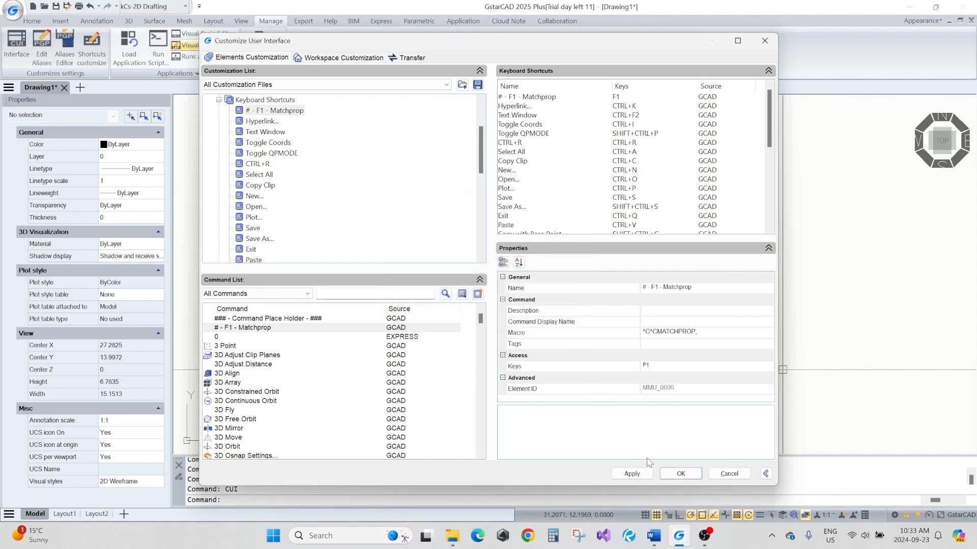
pyautogui.click(633, 474)
pyautogui.click(688, 477)
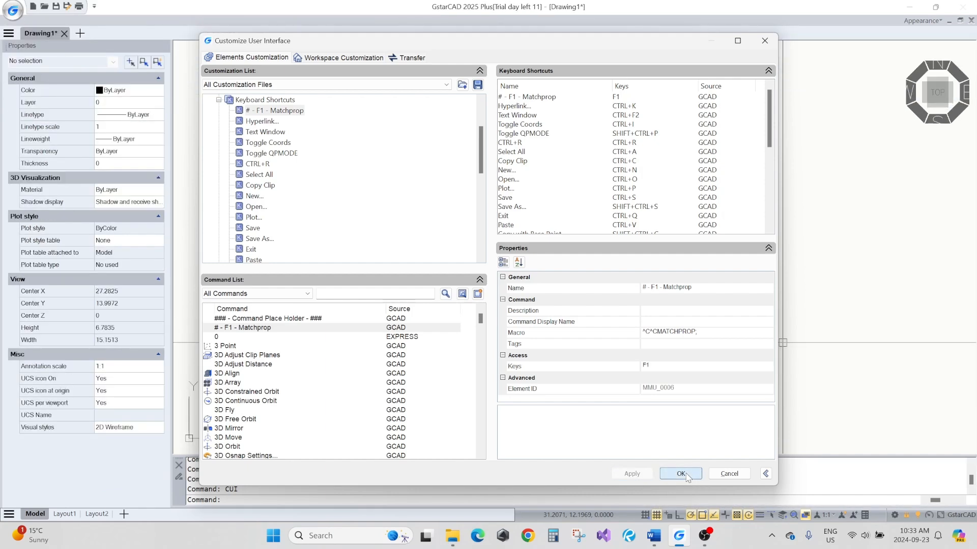
# Step: Copy the diagonal line beside the two checklist pages once, placing the copy parallel to it on the side away from the pages
pyautogui.scroll(-6, 619, 297)
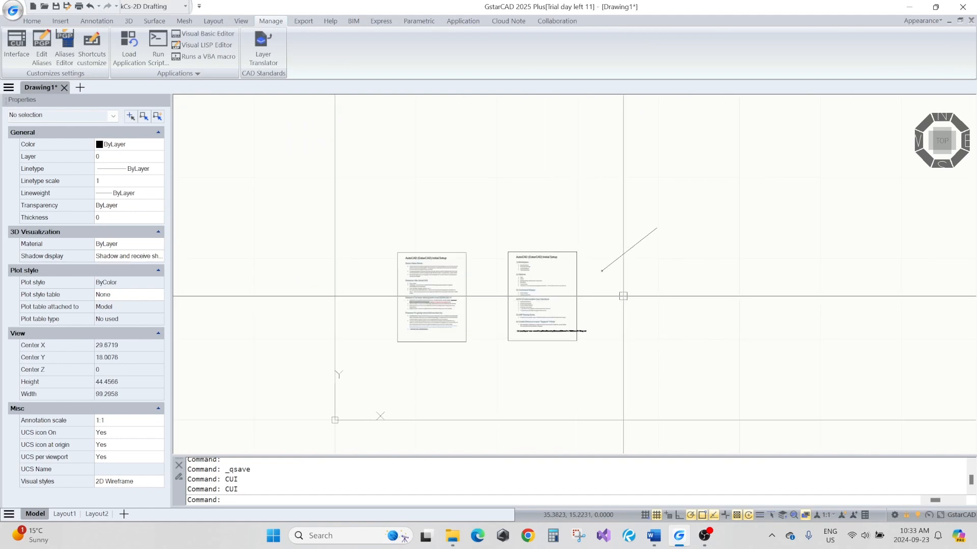
pyautogui.scroll(2, 675, 250)
pyautogui.click(624, 258)
pyautogui.click(576, 212)
pyautogui.scroll(-1, 574, 217)
pyautogui.write('c')
pyautogui.press('space')
pyautogui.click(594, 263)
pyautogui.click(666, 269)
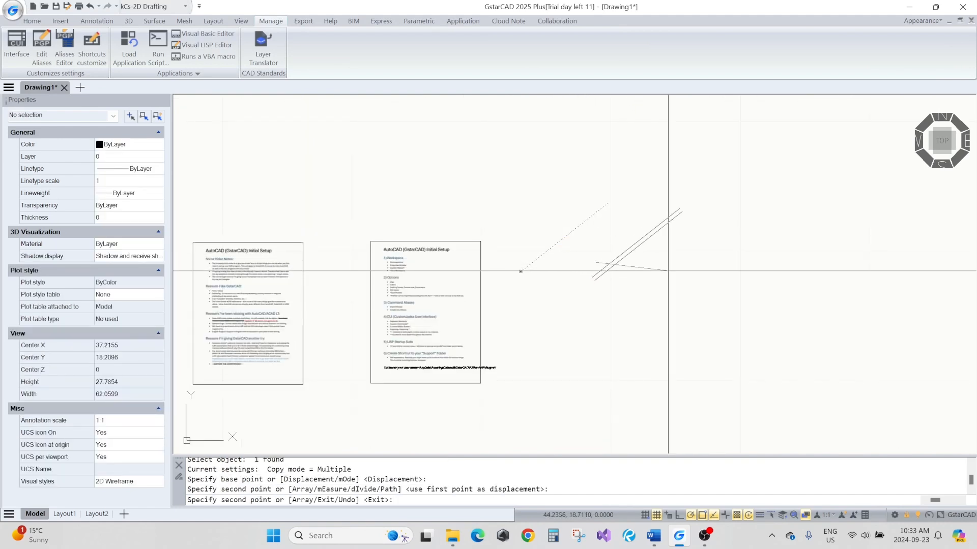
pyautogui.press('space')
# Step: Set the color of the copied diagonal line to Red and deselect it
pyautogui.scroll(2, 665, 253)
pyautogui.click(664, 252)
pyautogui.click(590, 216)
pyautogui.click(142, 146)
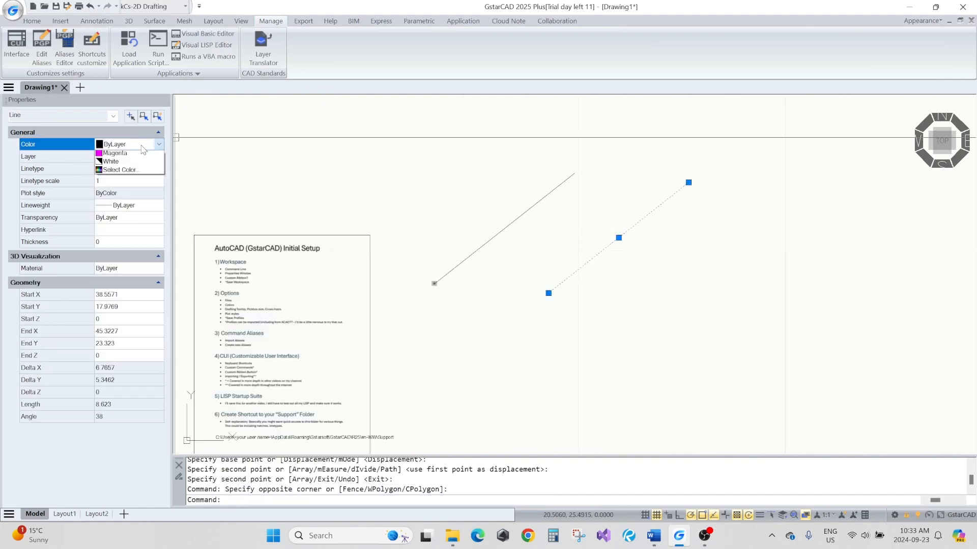
pyautogui.click(129, 171)
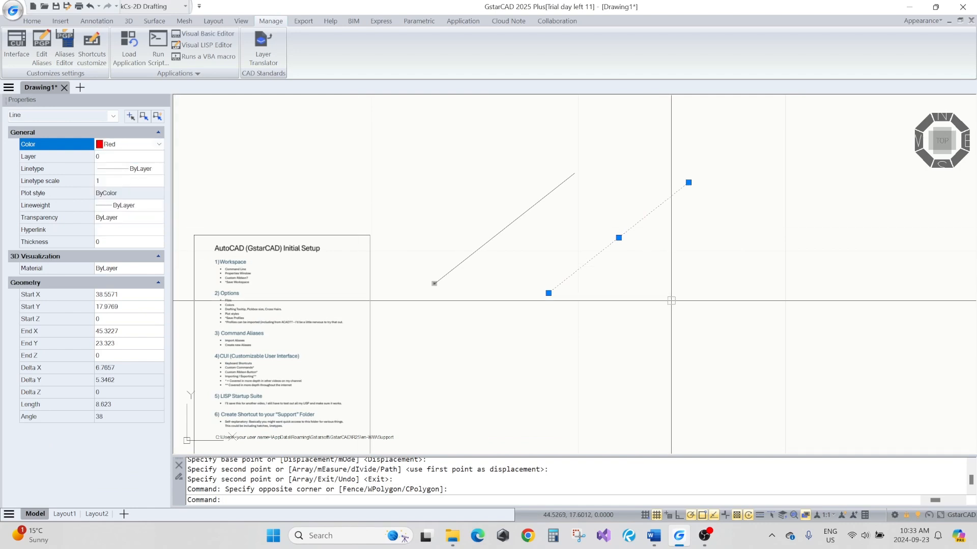
pyautogui.press('Escape')
pyautogui.press('Escape')
# Step: Make five copies of the original black diagonal line in the empty area beyond the red line
pyautogui.moveTo(517, 175)
pyautogui.mouseDown()
pyautogui.moveTo(517, 218)
pyautogui.moveTo(501, 247)
pyautogui.mouseUp()
pyautogui.write('c')
pyautogui.press('space')
pyautogui.click(505, 257)
pyautogui.click(718, 305)
pyautogui.click(758, 338)
pyautogui.click(761, 364)
pyautogui.click(715, 393)
pyautogui.click(691, 357)
pyautogui.press('space')
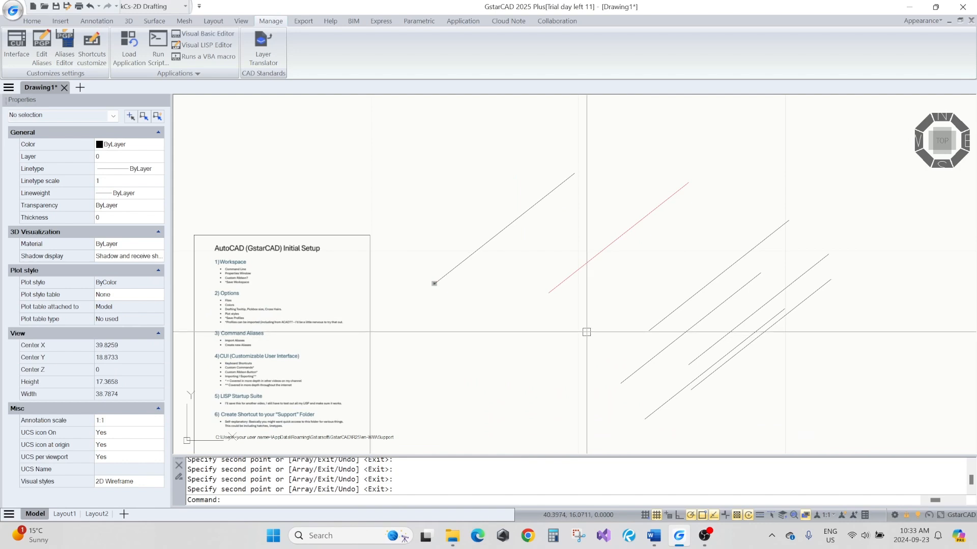
# Step: Match the red line's properties onto three of the black line copies with MATCHPROP
pyautogui.write('ma')
pyautogui.press('space')
pyautogui.click(580, 275)
pyautogui.click(676, 316)
pyautogui.click(679, 347)
pyautogui.click(666, 340)
pyautogui.click(696, 358)
pyautogui.press('space')
pyautogui.scroll(-1, 611, 306)
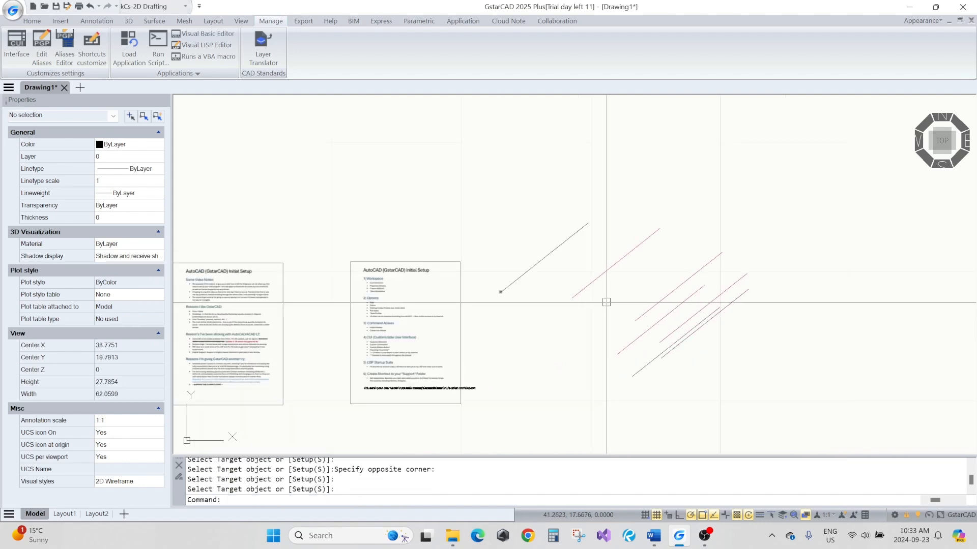
# Step: Reopen the Customize User Interface and duplicate the "### - Command Place Holder - ###" command
pyautogui.middleClick(608, 301)
pyautogui.write('CUI')
pyautogui.press('space')
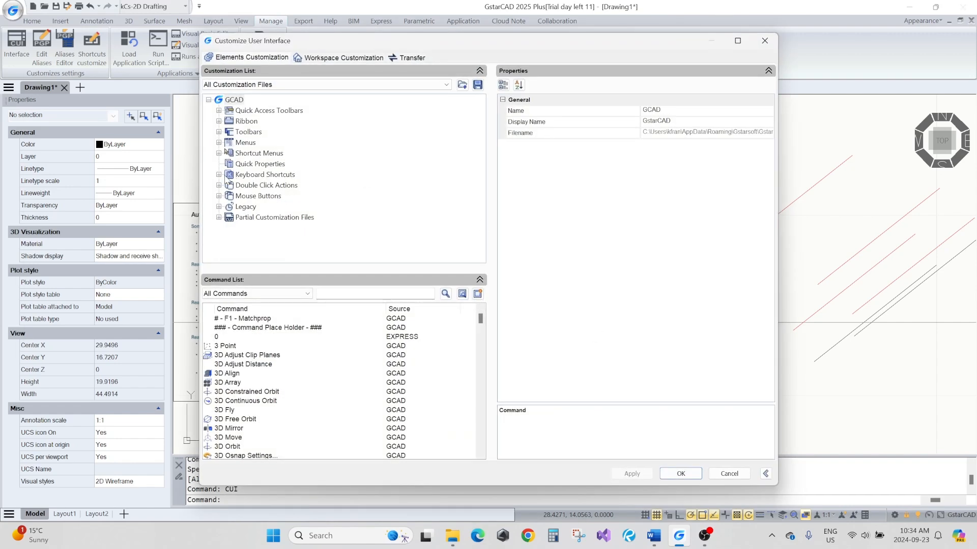
pyautogui.click(252, 328)
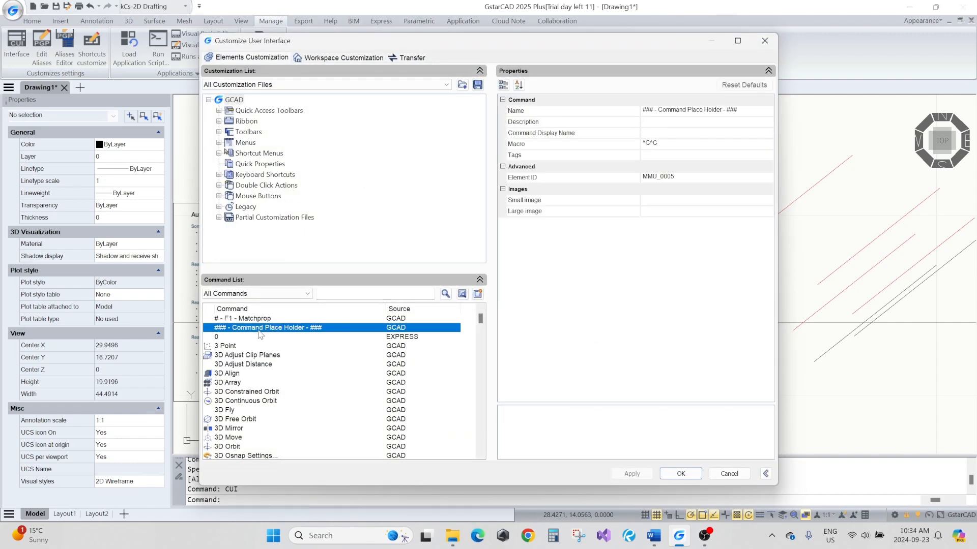
pyautogui.rightClick(261, 329)
pyautogui.click(322, 385)
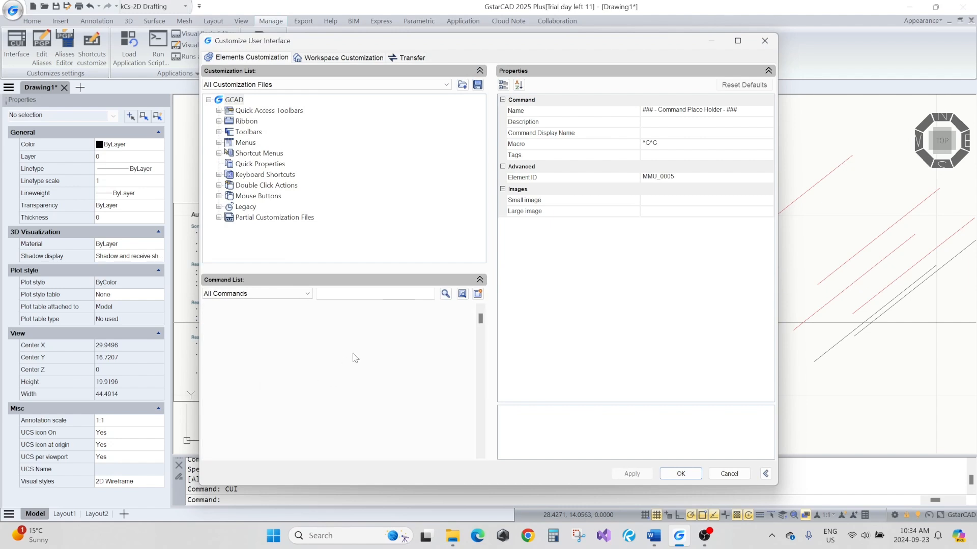
# Step: Rename the duplicated placeholder command to "# - F2 - m2p"
pyautogui.click(277, 337)
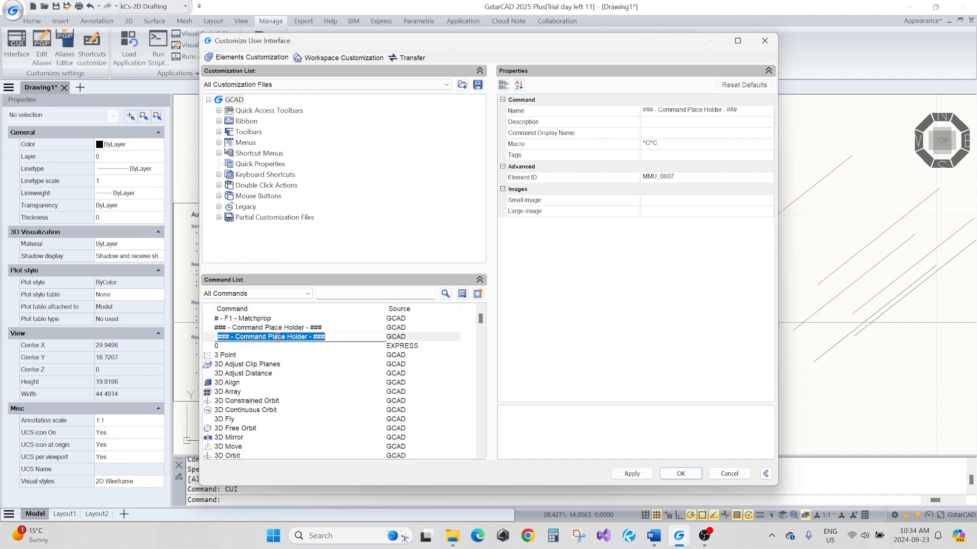
pyautogui.write('# - F2 -')
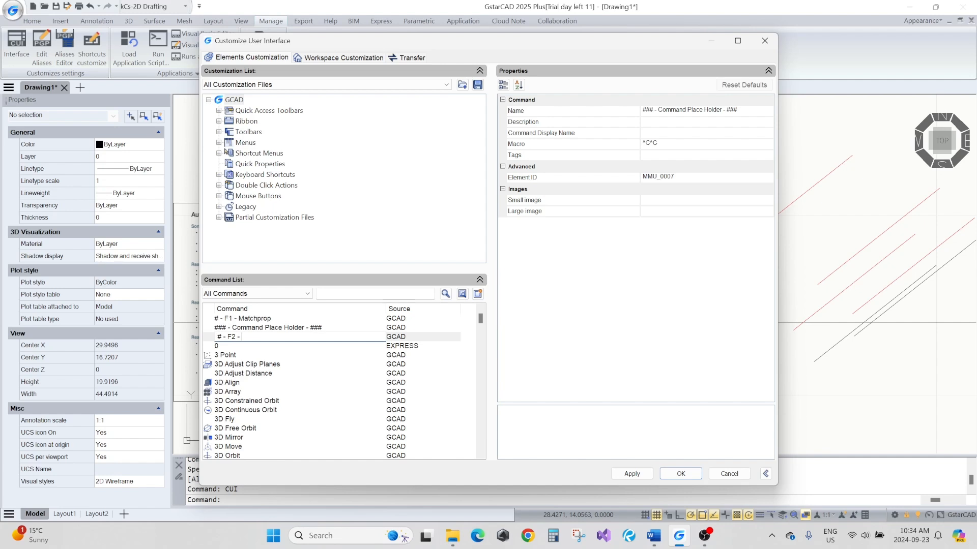
pyautogui.write('m2p')
pyautogui.click(257, 336)
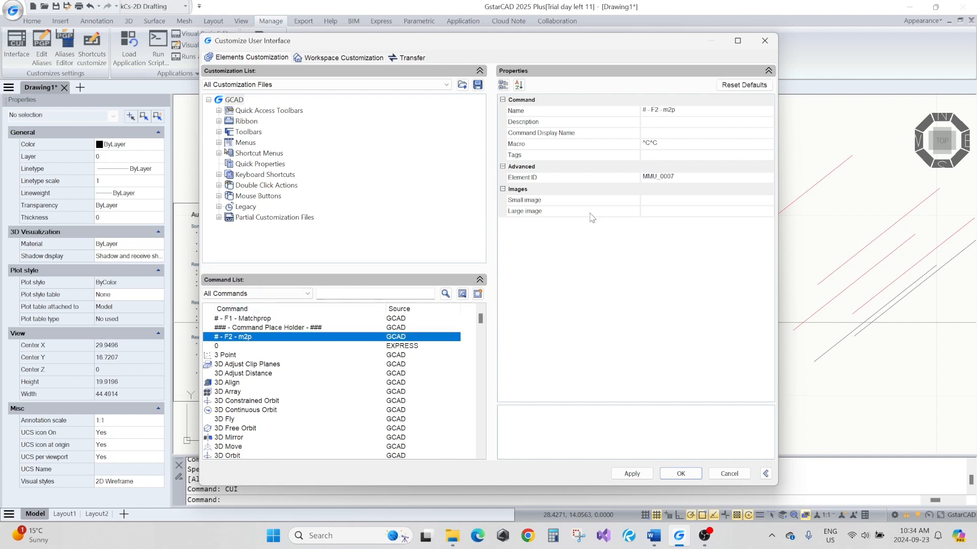
# Step: Replace the whole macro of the "# - F2 - m2p" command with m2p and apply the change
pyautogui.click(672, 144)
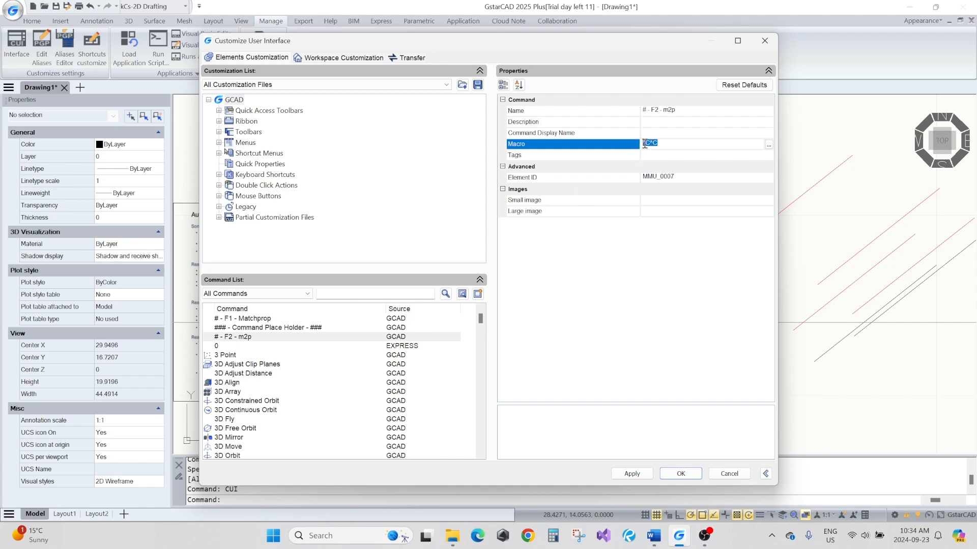
pyautogui.click(662, 141)
pyautogui.write('m2p')
pyautogui.click(631, 474)
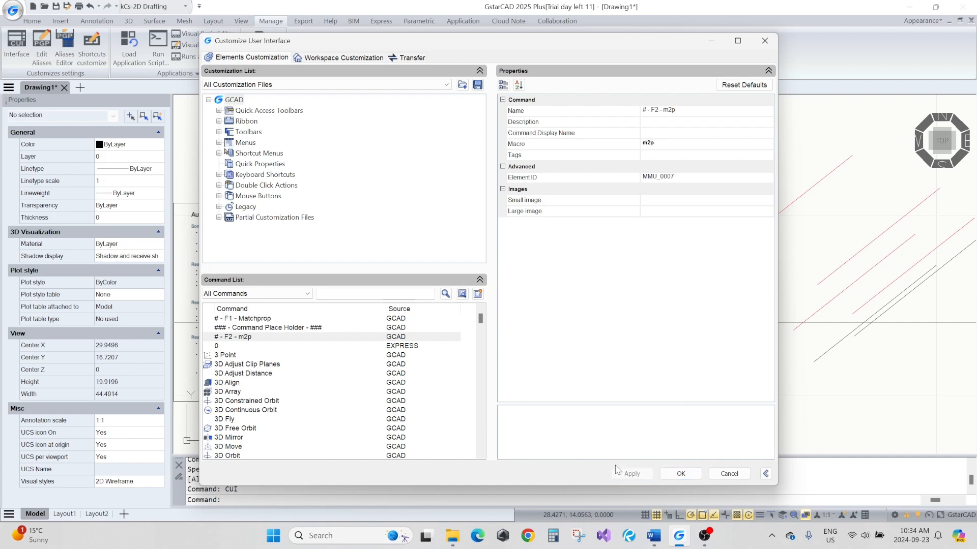
pyautogui.click(661, 143)
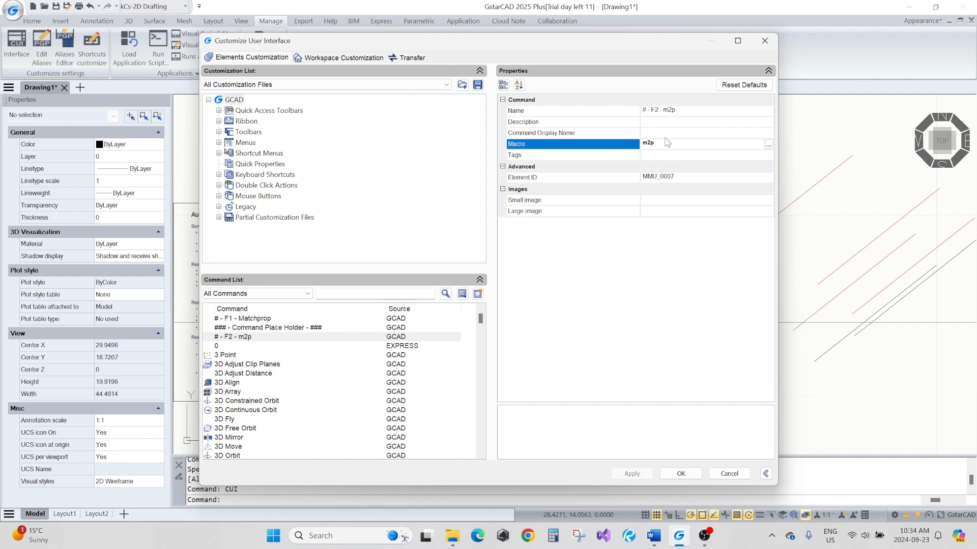
# Step: Add the "# - F2 - m2p" command to Keyboard Shortcuts and select its new entry there
pyautogui.click(247, 337)
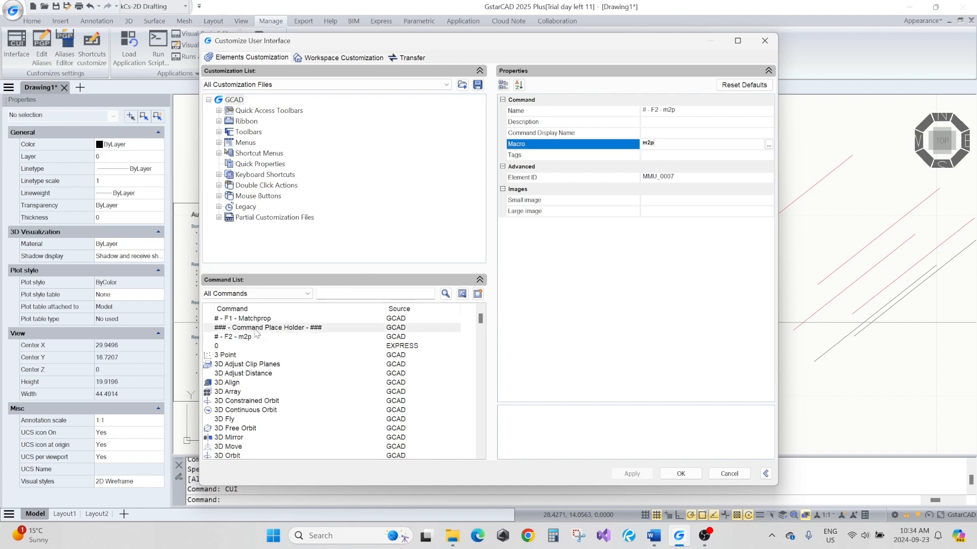
pyautogui.moveTo(247, 338); pyautogui.dragTo(218, 178)
pyautogui.moveTo(257, 338); pyautogui.dragTo(263, 121)
pyautogui.click(263, 121)
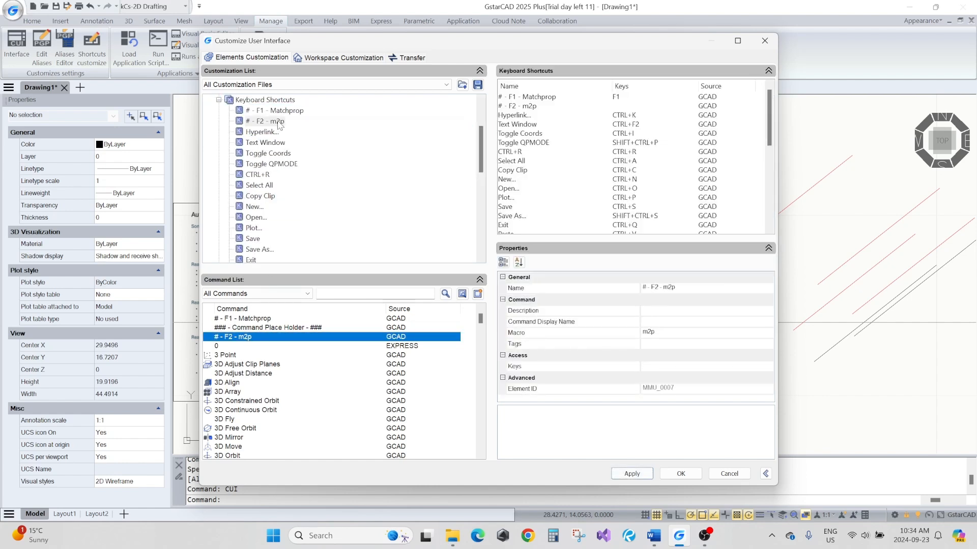
# Step: Assign the F2 key to the "# - F2 - m2p" shortcut, then apply the customization and close the dialog
pyautogui.click(684, 366)
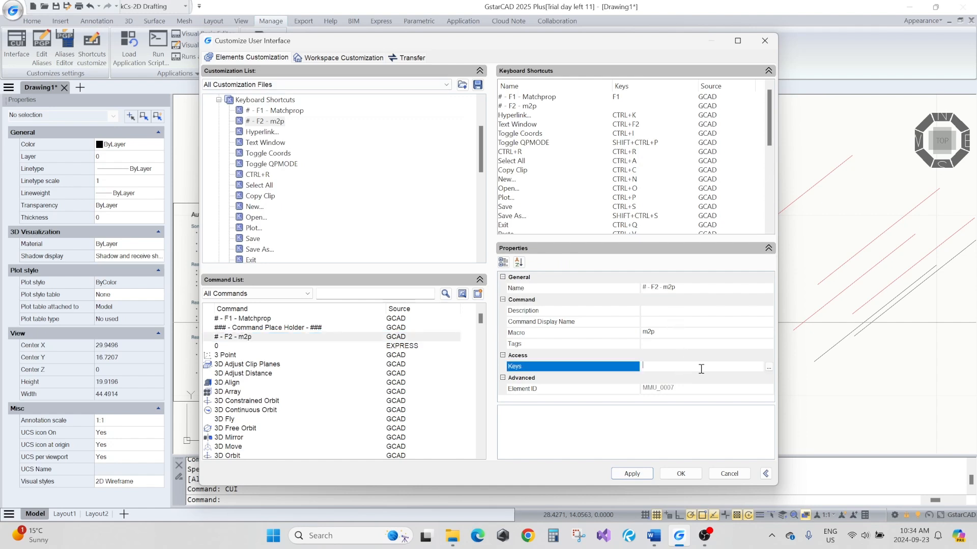
pyautogui.click(769, 367)
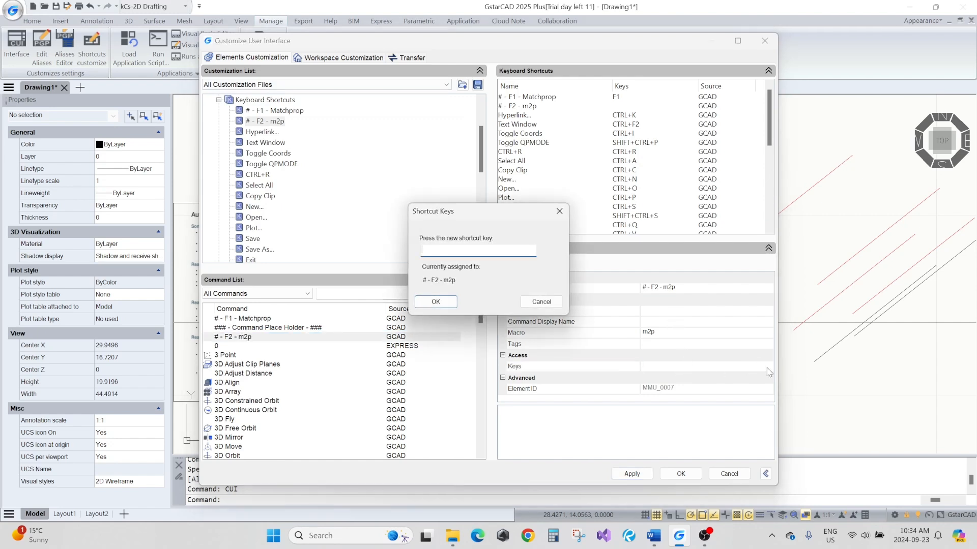
pyautogui.press('F2')
pyautogui.click(446, 303)
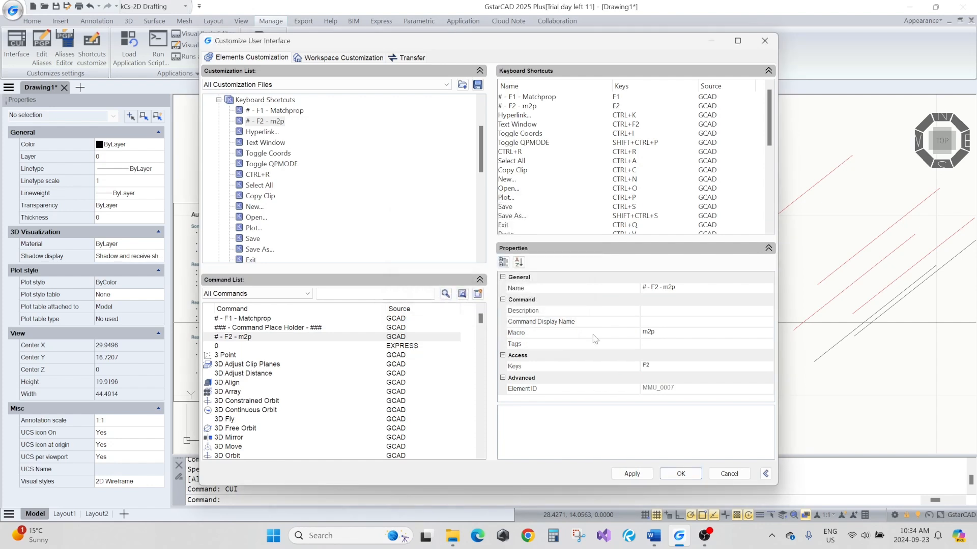
pyautogui.click(643, 474)
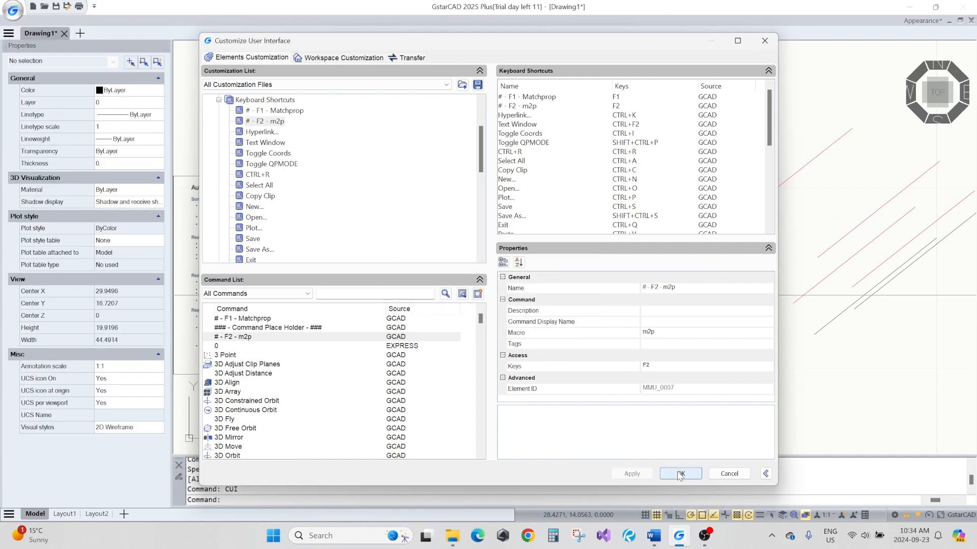
pyautogui.click(680, 474)
# Step: Draw a vertical line upward from the m2p midpoint between the upper ends of the original black line and the red line beside it
pyautogui.scroll(-2, 580, 268)
pyautogui.scroll(2, 740, 201)
pyautogui.moveTo(739, 200); pyautogui.dragTo(582, 283, button='middle')
pyautogui.write('l')
pyautogui.press('Return')
pyautogui.moveTo(547, 260); pyautogui.dragTo(537, 216, button='middle')
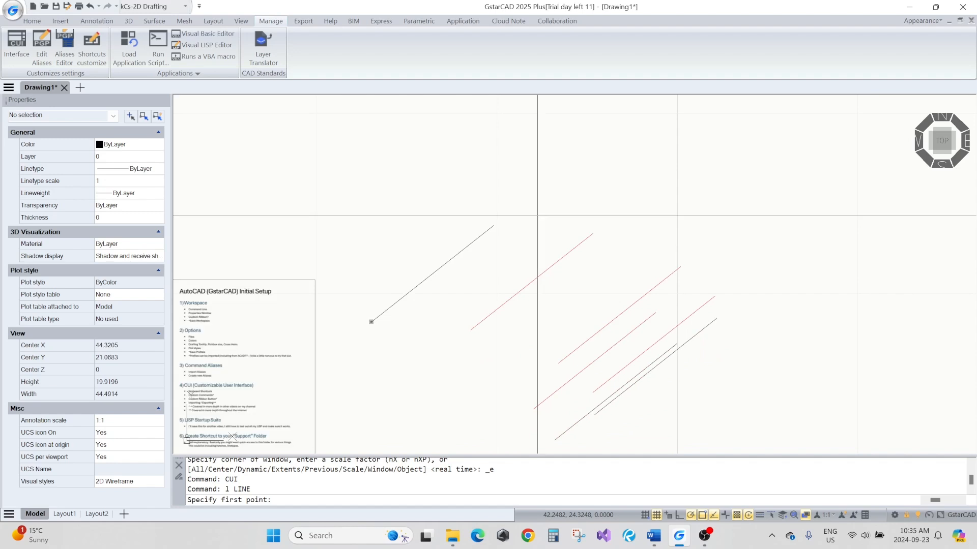
pyautogui.write('m2p')
pyautogui.press('Return')
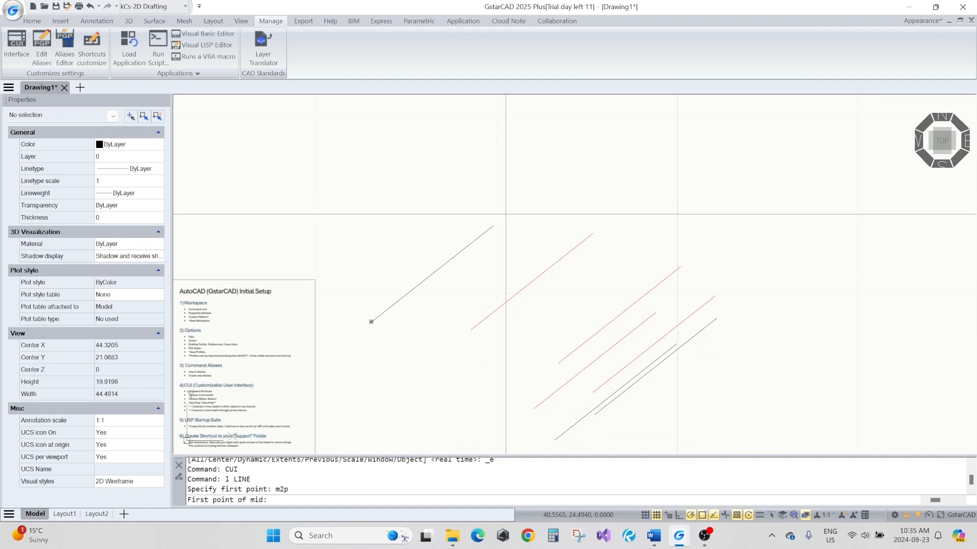
pyautogui.click(515, 221)
pyautogui.click(573, 238)
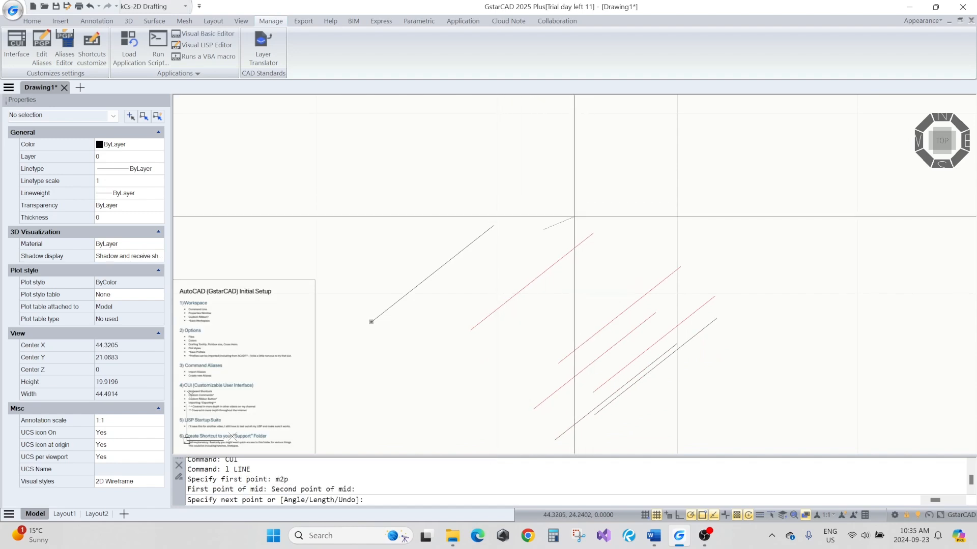
pyautogui.click(542, 169)
pyautogui.press('Return')
# Step: Draw a line from a nearest point on the original black diagonal to a nearest point on the adjacent red line using nea snaps
pyautogui.press('Return')
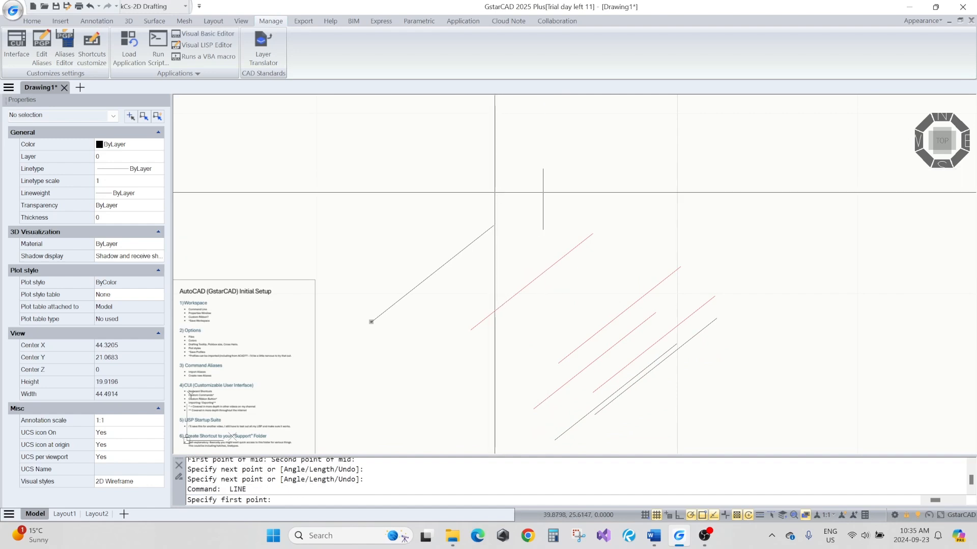
pyautogui.write('nea')
pyautogui.press('space')
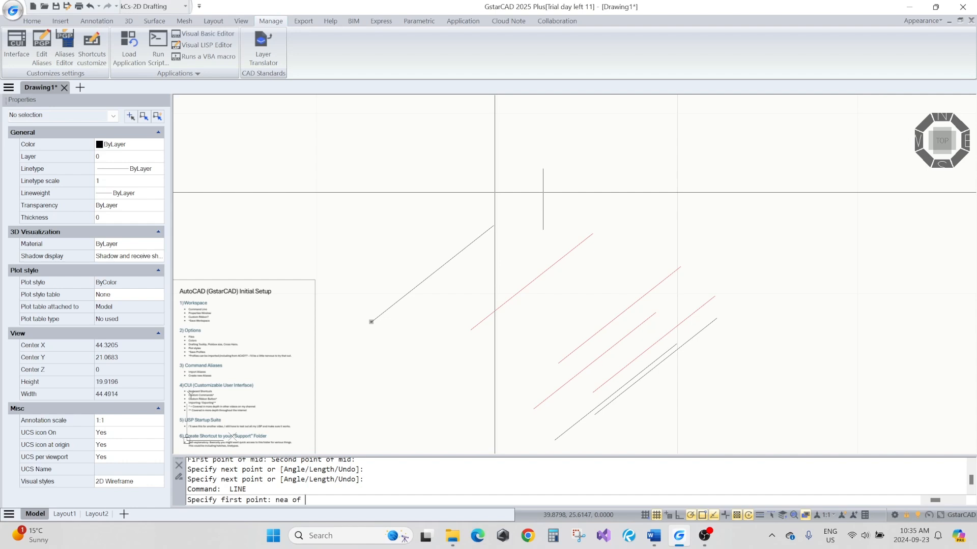
pyautogui.click(437, 271)
pyautogui.write('nea')
pyautogui.press('space')
pyautogui.click(494, 308)
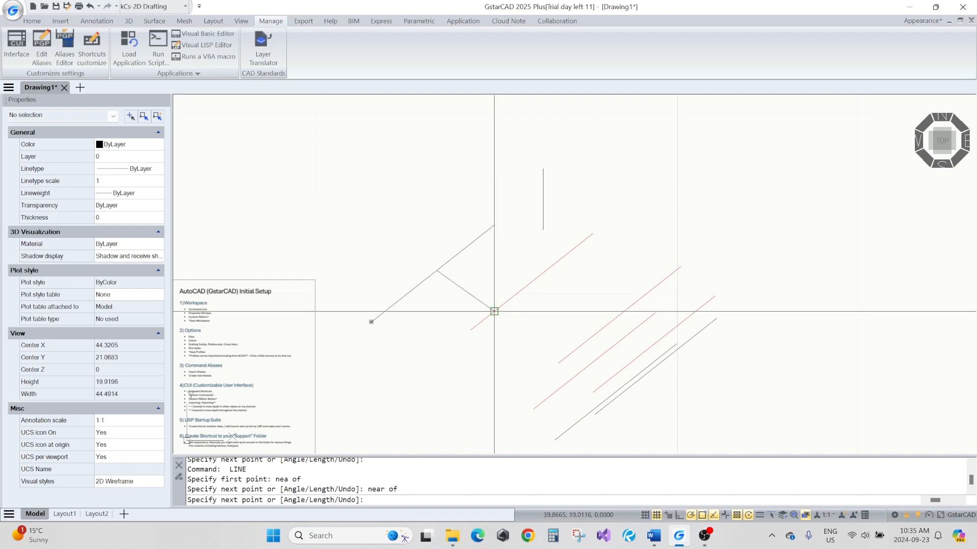
# Step: Continue the line from the first red diagonal with a segment to a lower parallel red line using a perp snap, then end it
pyautogui.write('perp')
pyautogui.press('space')
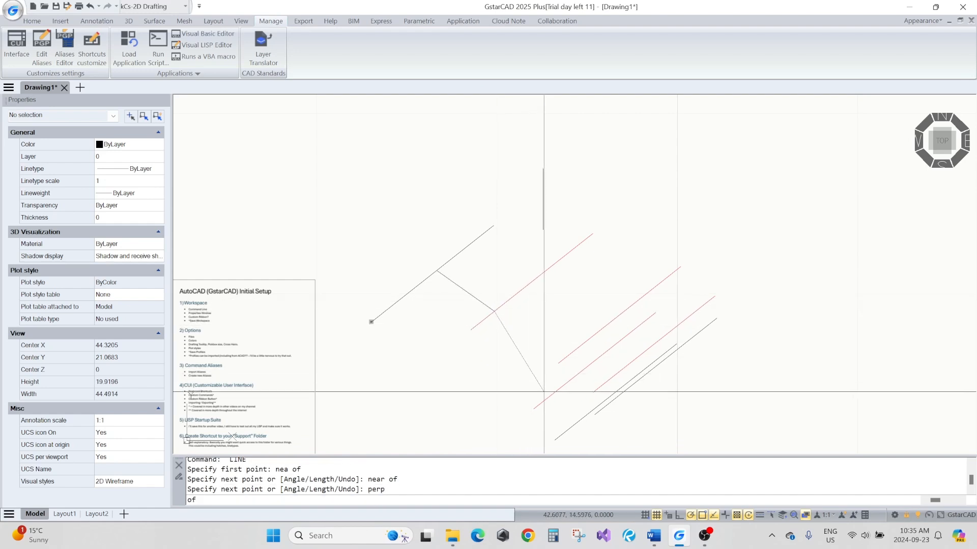
pyautogui.click(556, 391)
pyautogui.press('Return')
# Step: Draw a line from the m2p midpoint between the upper ends of the first two red diagonals to a free point above them
pyautogui.press('Return')
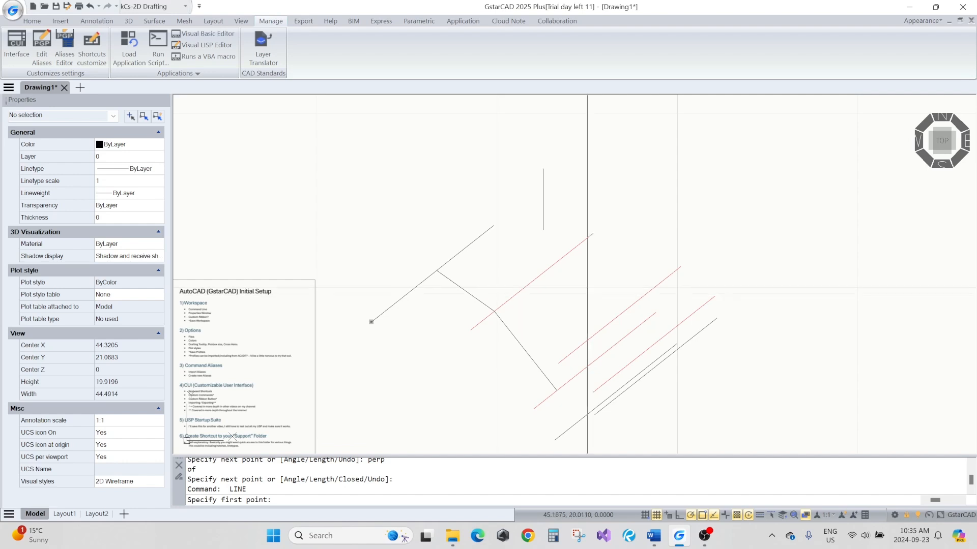
pyautogui.write('m2p')
pyautogui.press('Return')
pyautogui.click(652, 231)
pyautogui.click(679, 263)
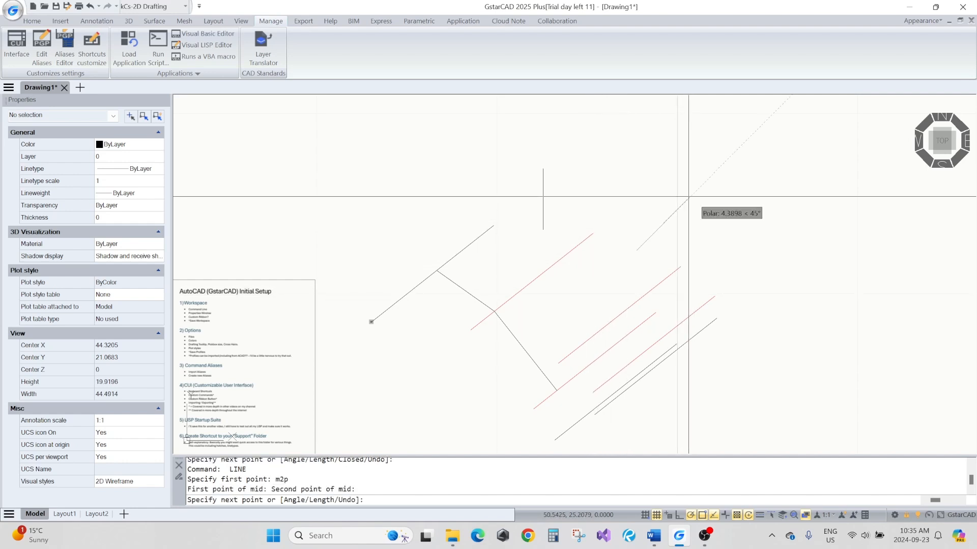
pyautogui.click(714, 139)
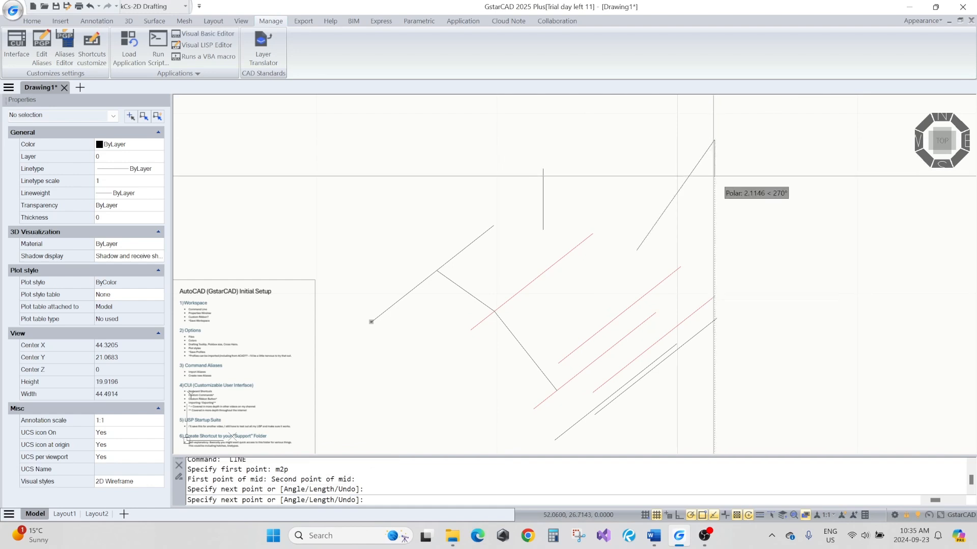
pyautogui.press('Return')
pyautogui.moveTo(694, 208); pyautogui.dragTo(644, 234, button='middle')
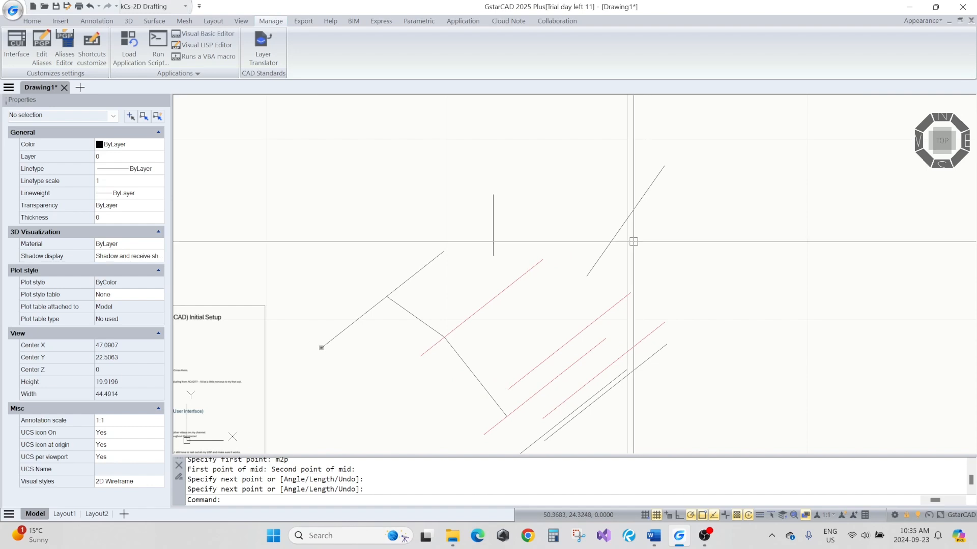
pyautogui.write('l')
pyautogui.press('Return')
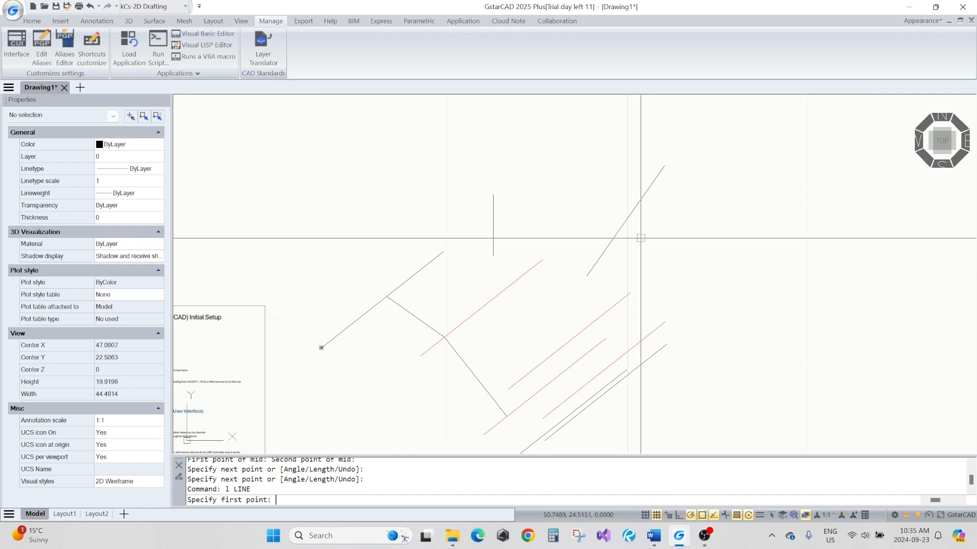
pyautogui.press('Escape')
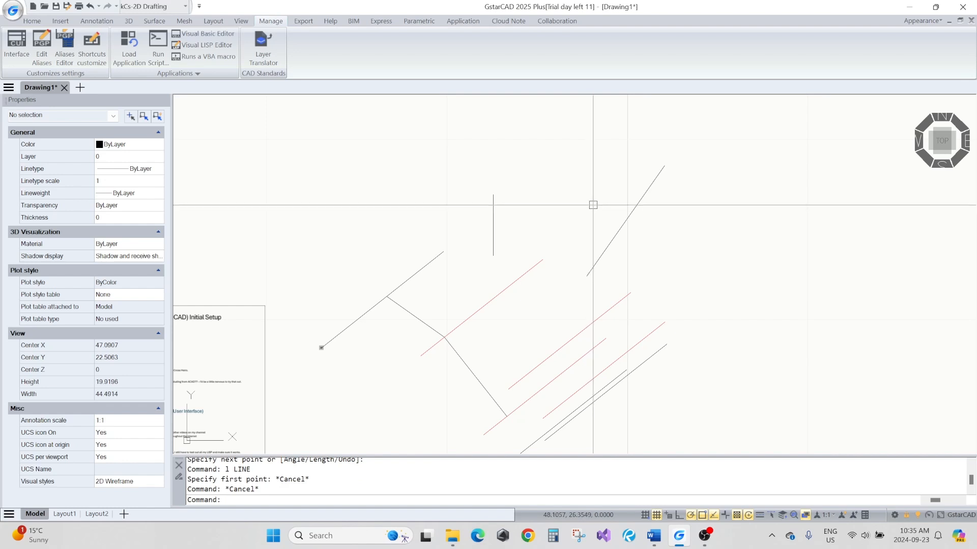
pyautogui.moveTo(593, 205); pyautogui.dragTo(564, 210, button='middle')
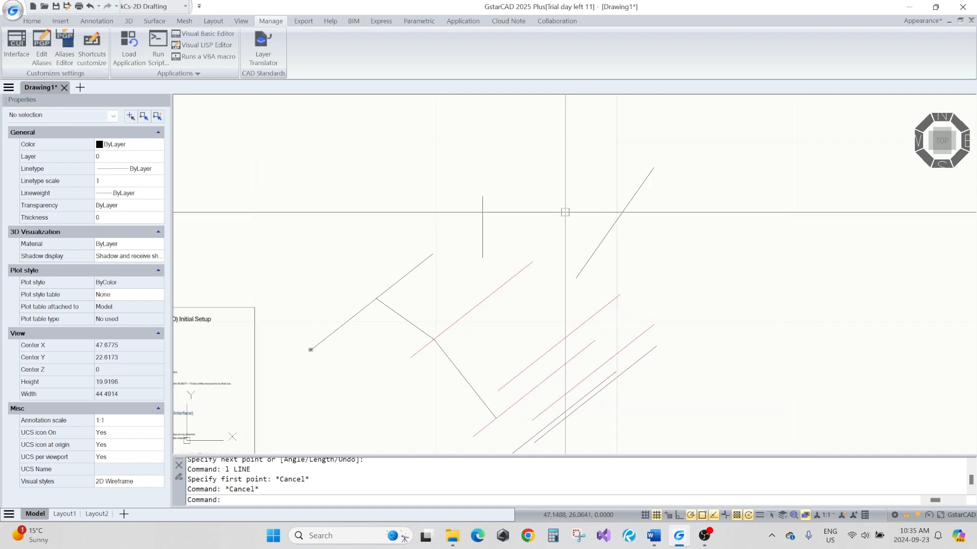
pyautogui.moveTo(559, 249); pyautogui.dragTo(552, 198, button='middle')
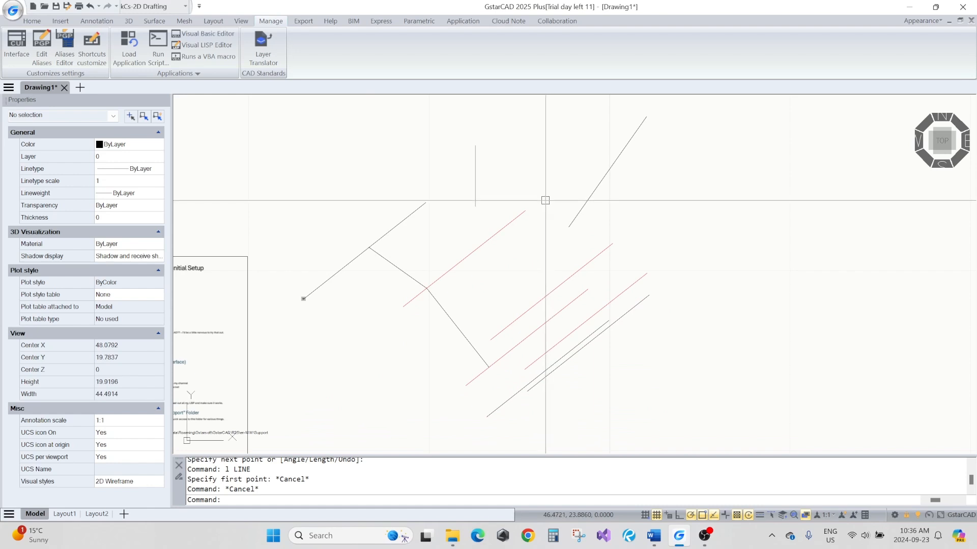
# Step: Draw a line from the last endpoint to a free point below it, checking the available snap overrides before placing the end
pyautogui.write('l')
pyautogui.press('Return')
pyautogui.press('Return')
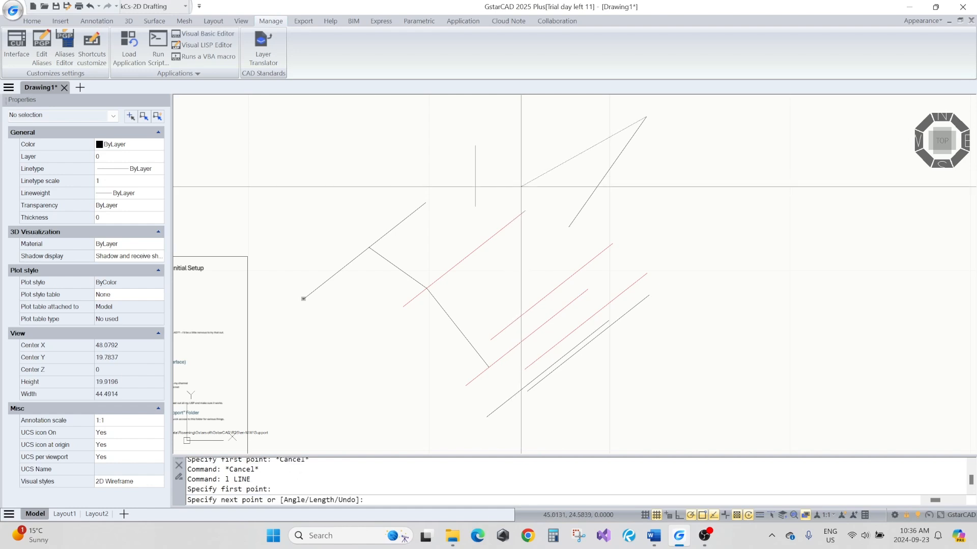
pyautogui.rightClick(522, 181)
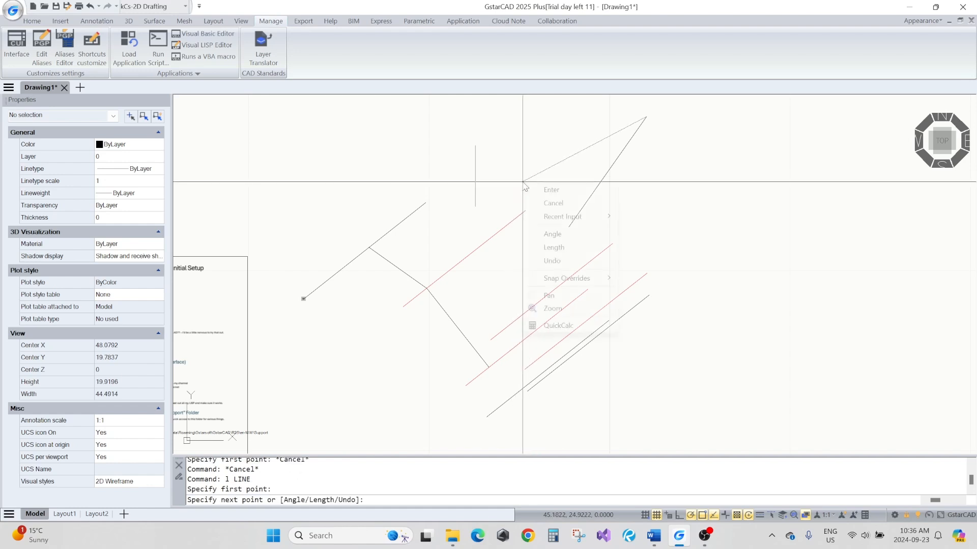
pyautogui.moveTo(576, 283)
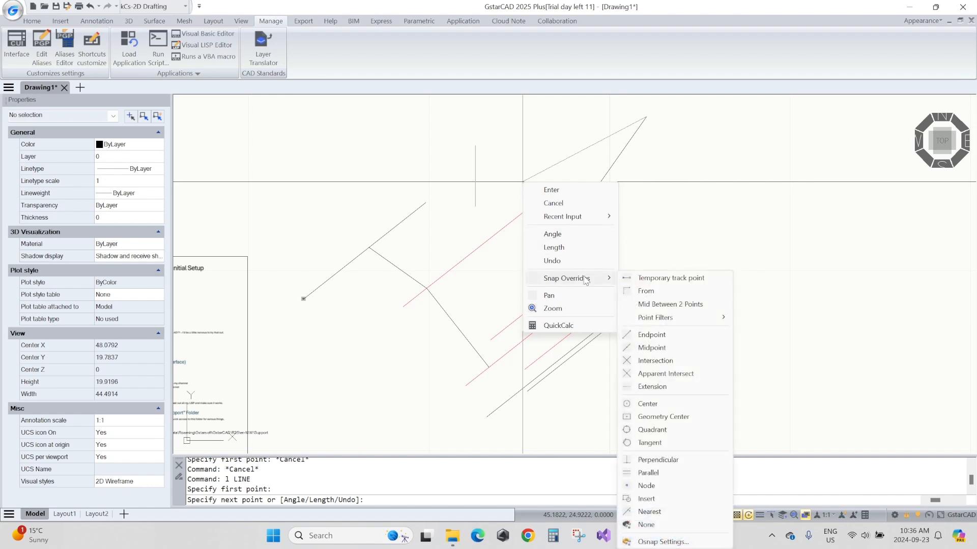
pyautogui.click(669, 207)
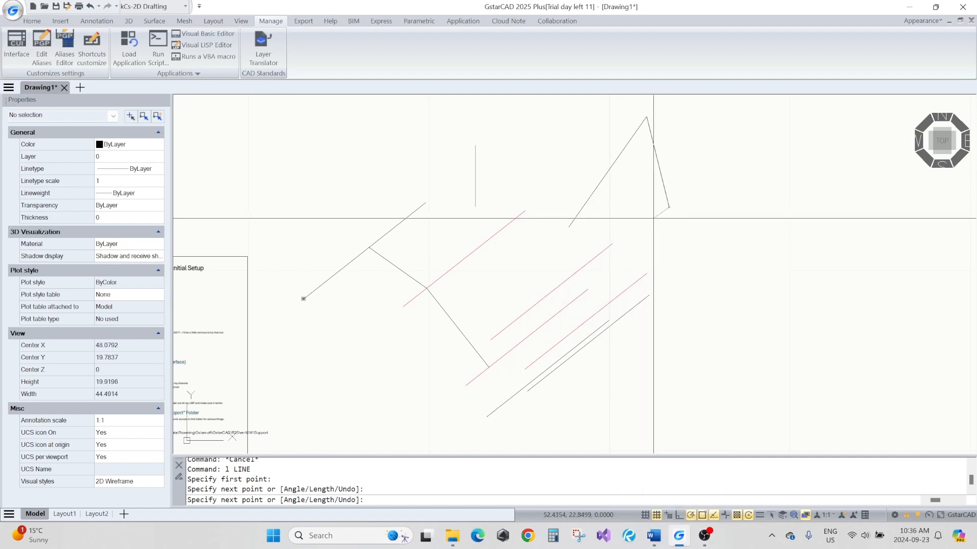
pyautogui.press('Escape')
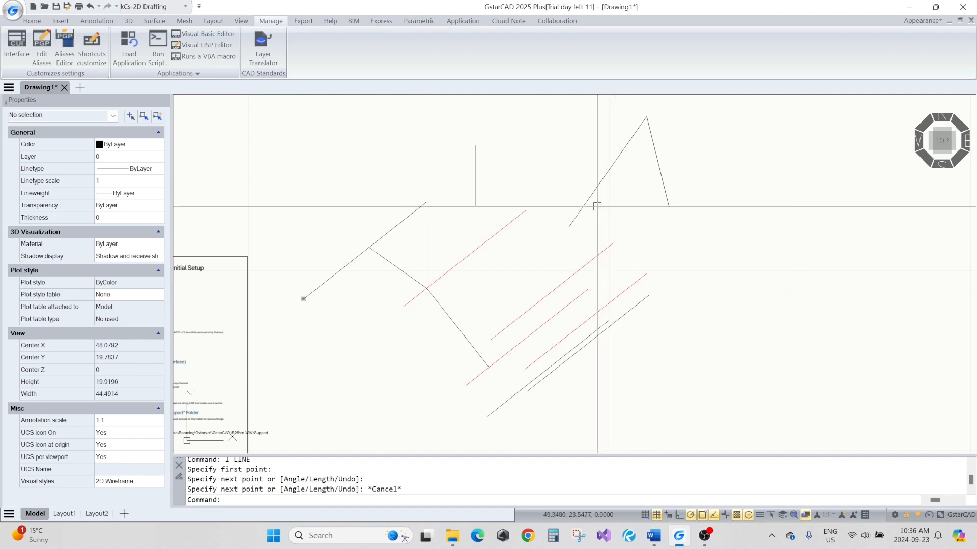
# Step: Draw a line from the m2p midpoint between the second red diagonal's lower end and the first's upper end to a free point above the black diagonal
pyautogui.write('l LINE')
pyautogui.press('Return')
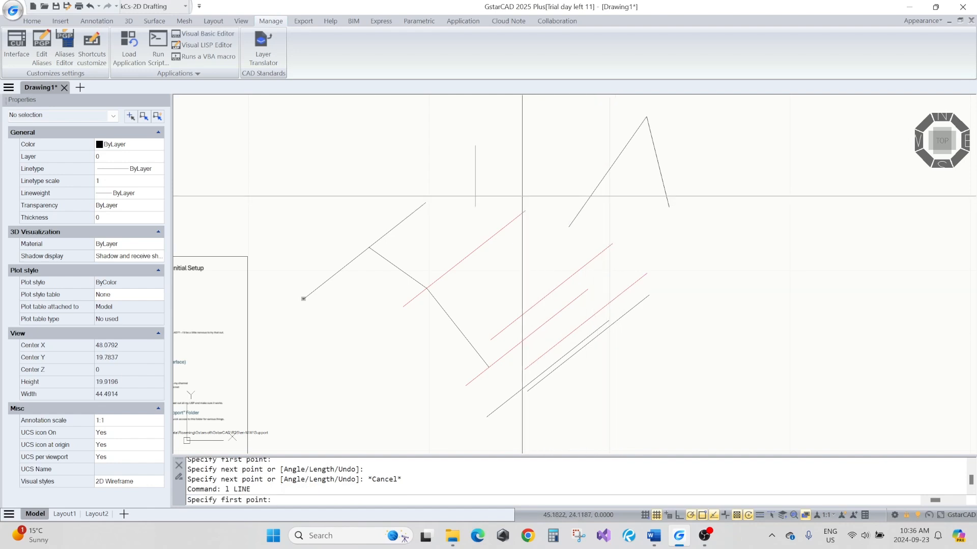
pyautogui.write('m2p')
pyautogui.press('Return')
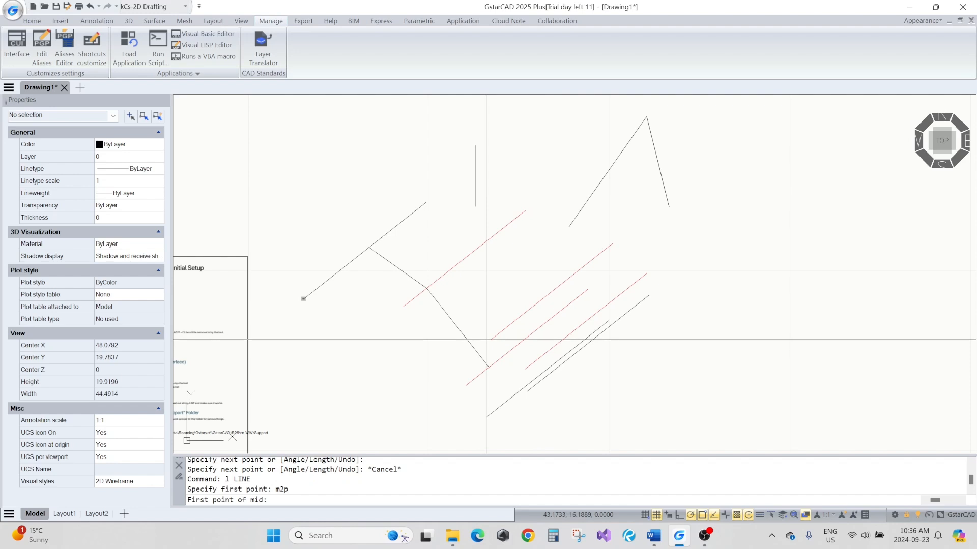
pyautogui.click(491, 339)
pyautogui.click(525, 212)
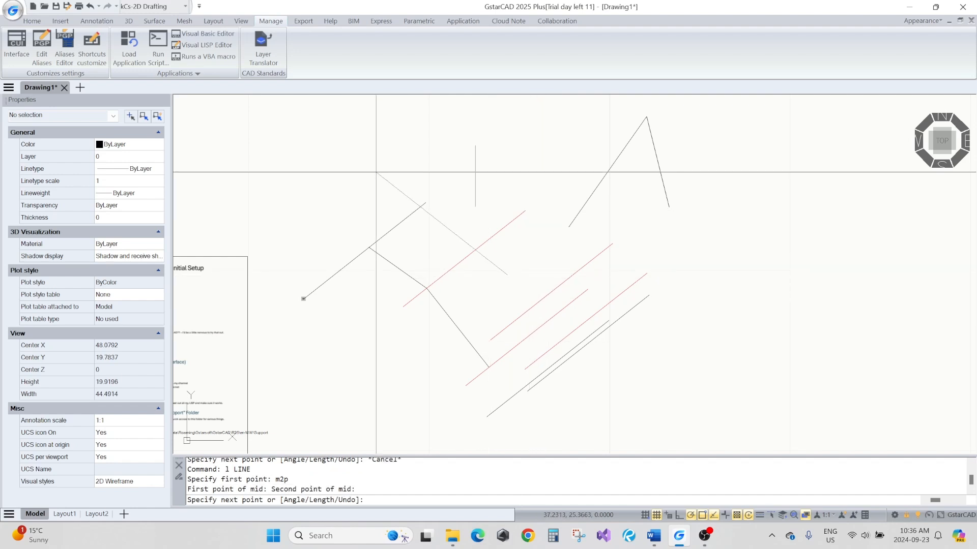
pyautogui.click(323, 187)
pyautogui.press('Return')
pyautogui.scroll(-2, 351, 185)
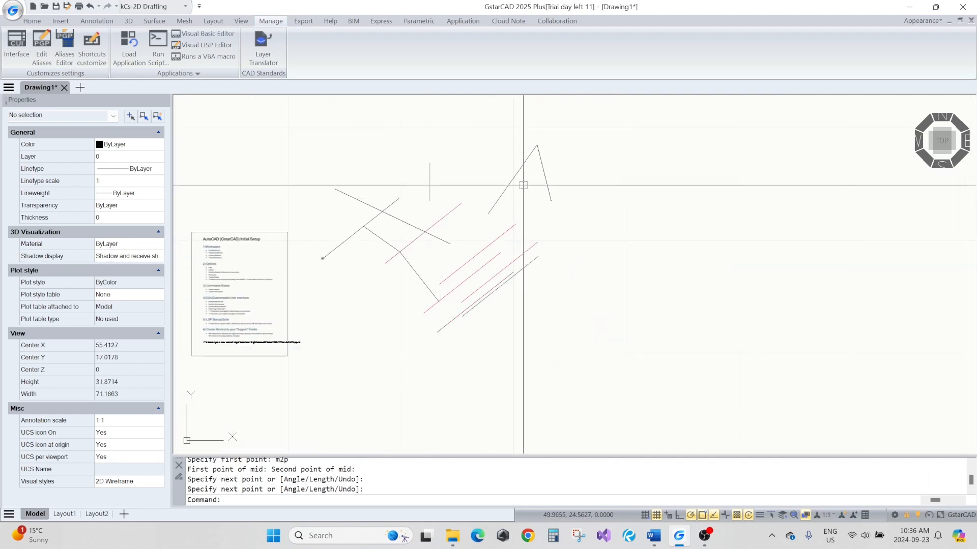
# Step: Erase all the red lines and test lines, leaving only the original black diagonal beside the checklist
pyautogui.click(595, 130)
pyautogui.click(420, 331)
pyautogui.write('e')
pyautogui.press('Return')
pyautogui.scroll(2, 407, 222)
pyautogui.click(407, 223)
pyautogui.click(375, 264)
pyautogui.write('e')
pyautogui.press('Return')
pyautogui.scroll(-3, 471, 260)
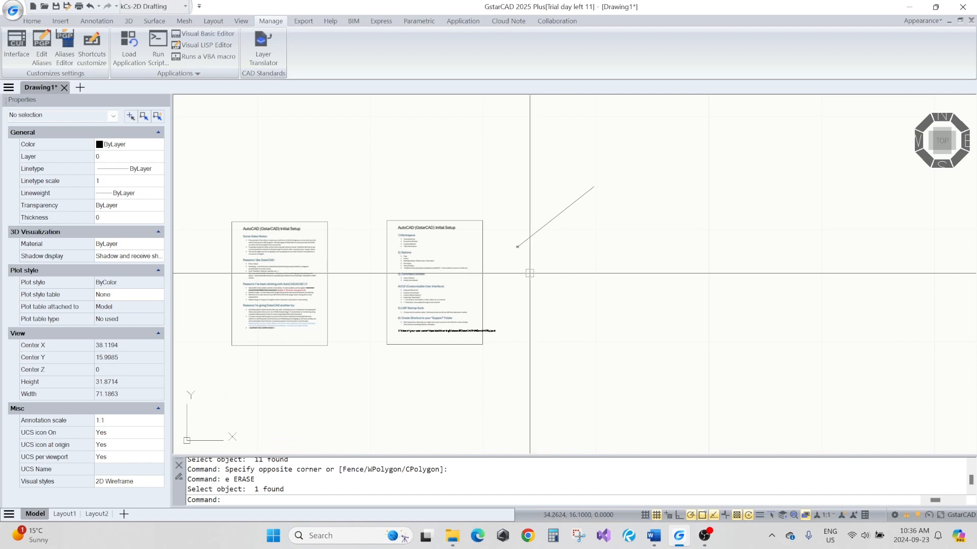
# Step: Reopen the CUI editor, review the entries under Keyboard Shortcuts and close it
pyautogui.moveTo(523, 274); pyautogui.dragTo(584, 280, button='middle')
pyautogui.write('CUI')
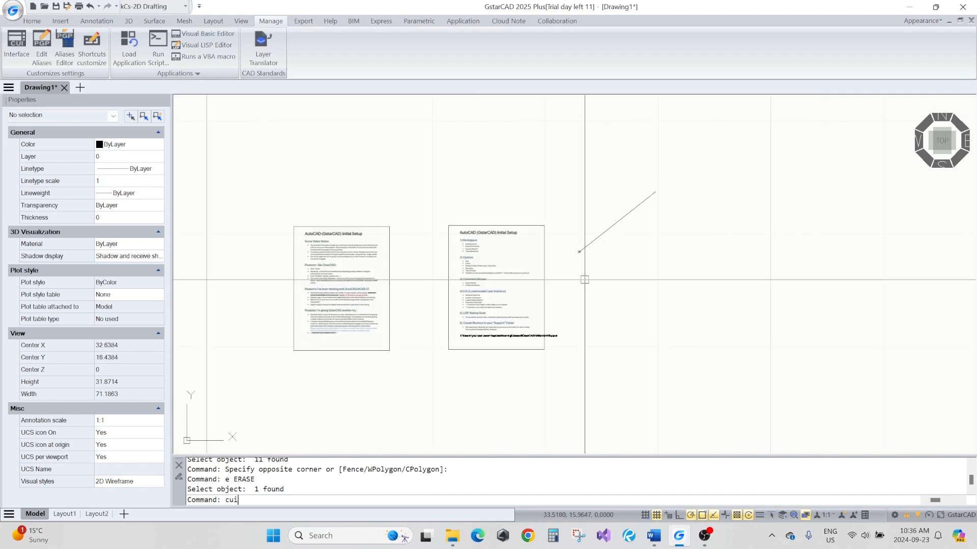
pyautogui.press('Return')
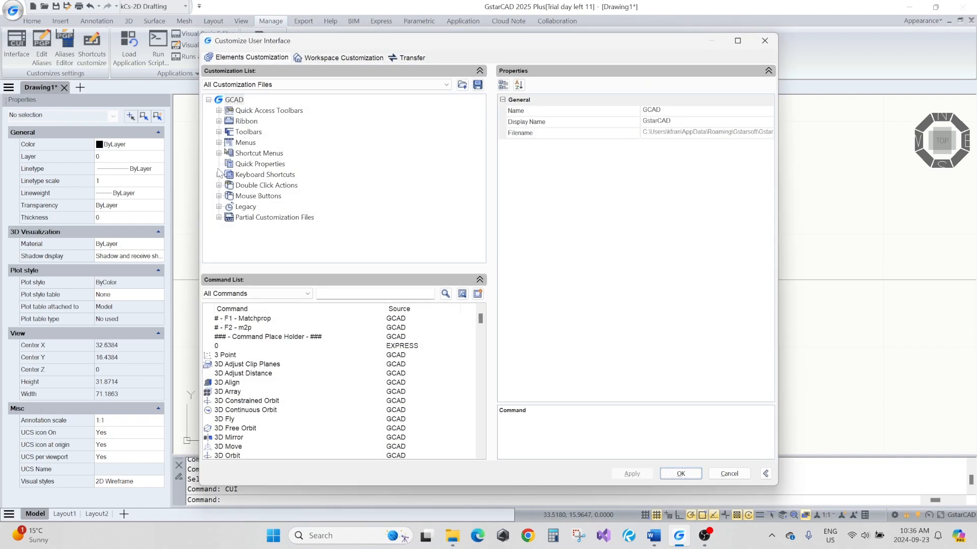
pyautogui.click(219, 175)
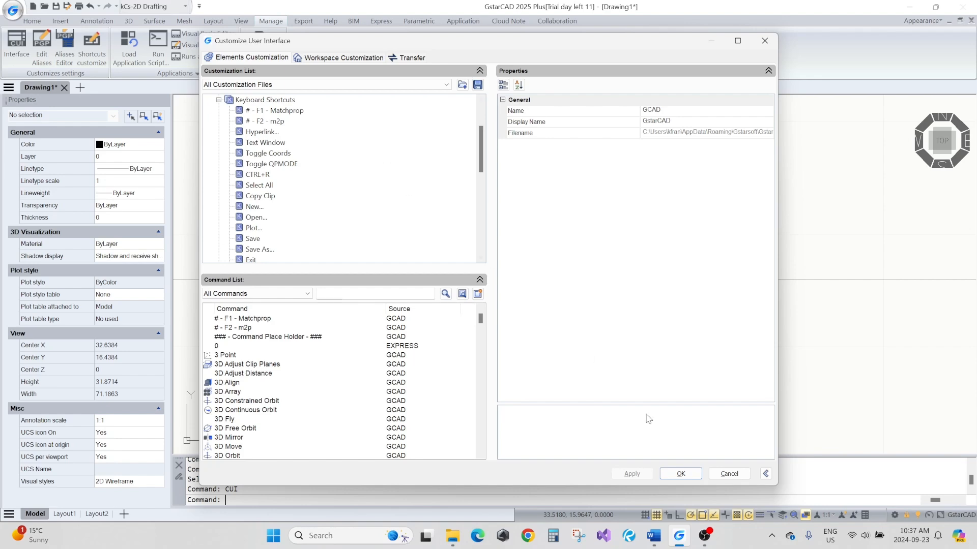
pyautogui.click(680, 472)
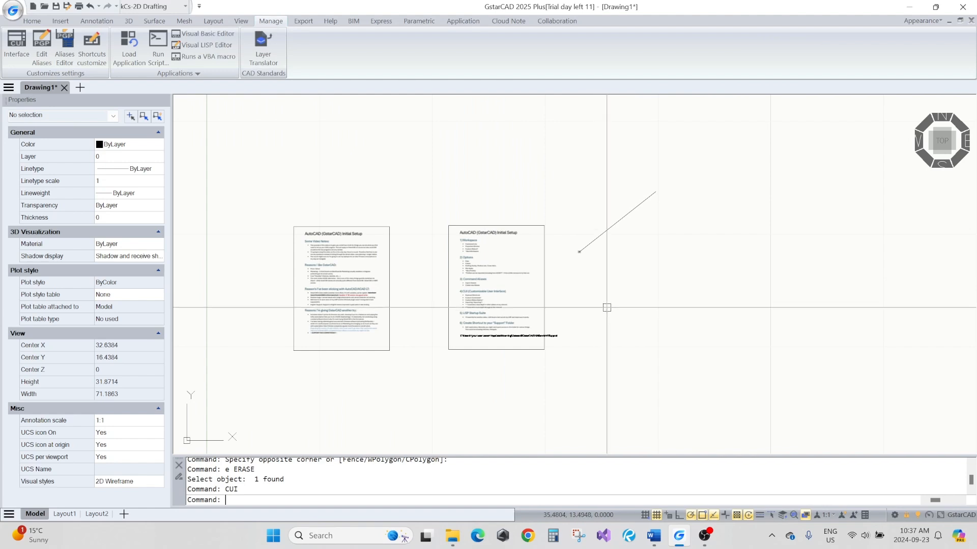
# Step: Open the Load/Unload Applications dialog with the appload command for the checklist's LISP Startup Suite item
pyautogui.scroll(2, 585, 300)
pyautogui.scroll(4, 565, 286)
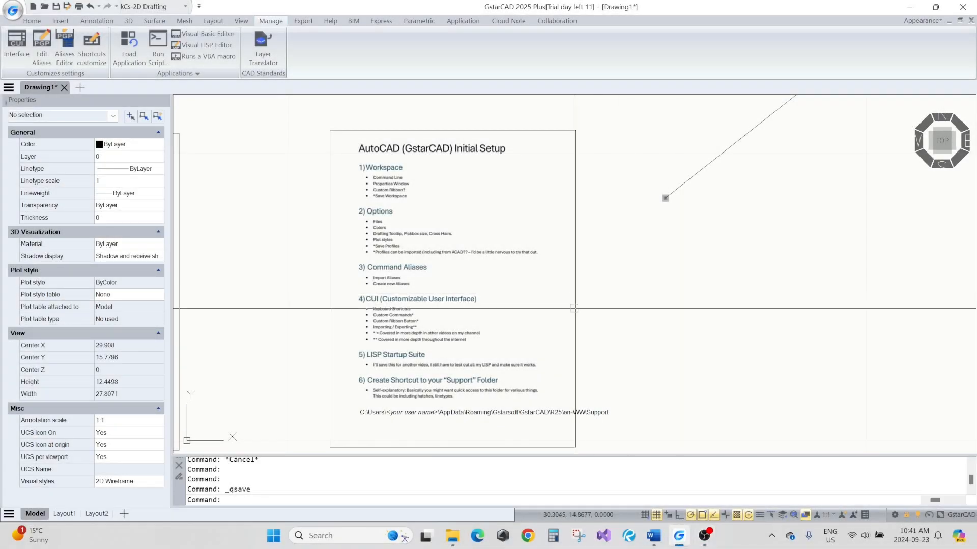
pyautogui.moveTo(446, 343); pyautogui.dragTo(496, 284, button='middle')
pyautogui.scroll(5, 496, 285)
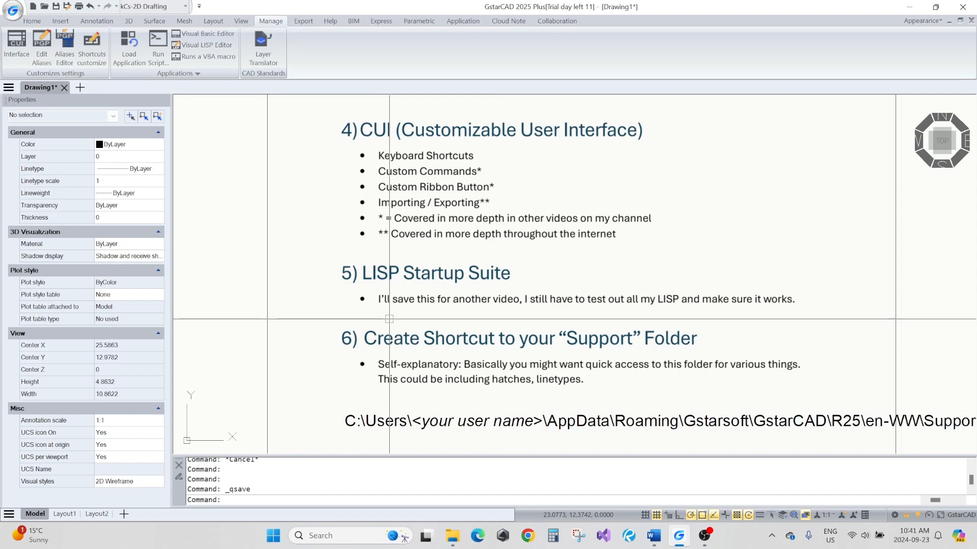
pyautogui.write('load')
pyautogui.press('Return')
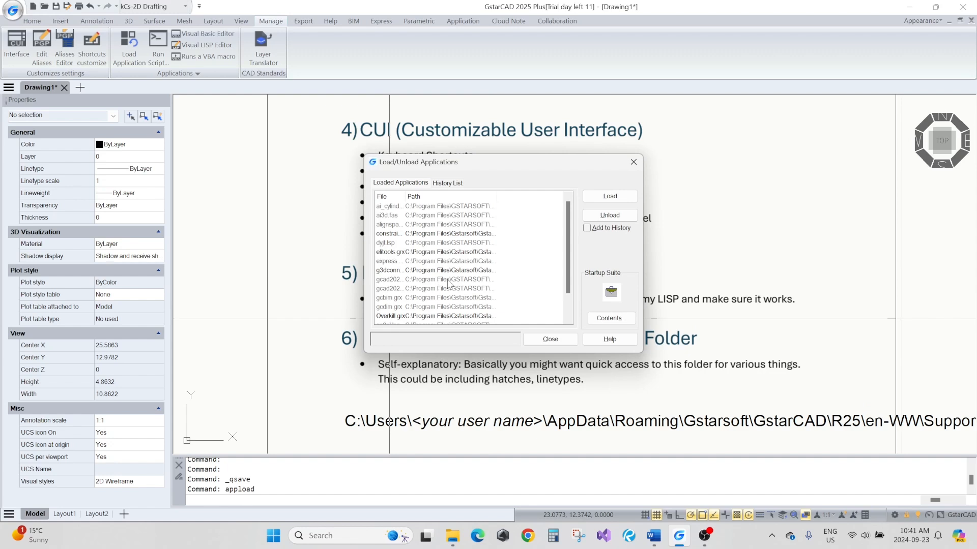
pyautogui.moveTo(568, 217)
pyautogui.mouseDown()
pyautogui.moveTo(569, 239)
pyautogui.moveTo(569, 220)
pyautogui.mouseUp()
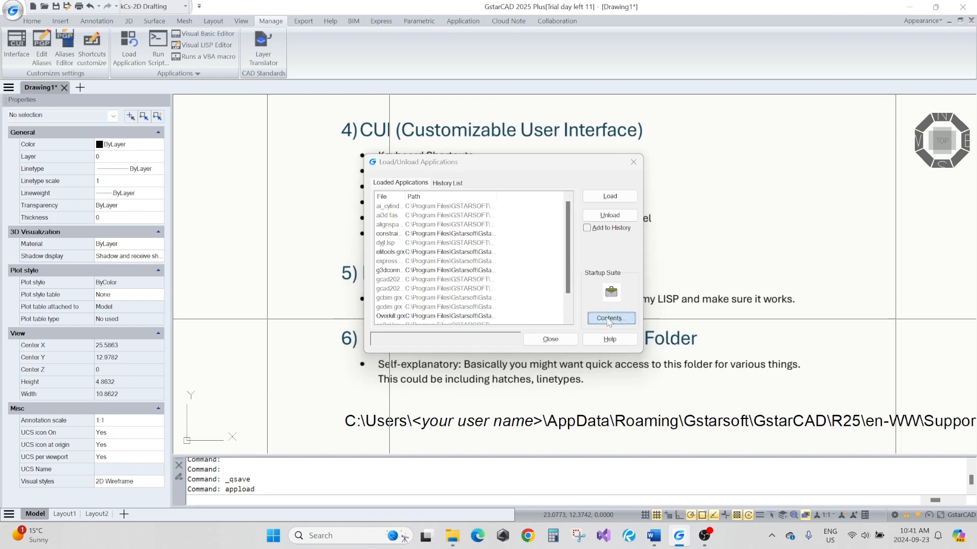
# Step: Add the LISP files from kCs General-Block Insert Command Shortcuts through X-kCs-General-StartupUtilities in LISP Suite - V2024-2 to the Startup Suite and close the dialogs
pyautogui.click(608, 320)
pyautogui.click(452, 329)
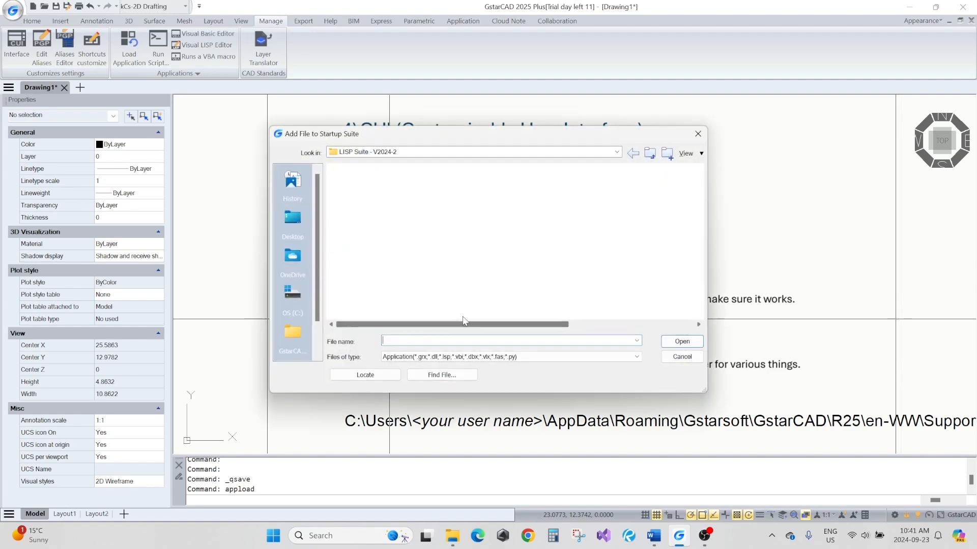
pyautogui.click(387, 193)
pyautogui.scroll(-4, 402, 285)
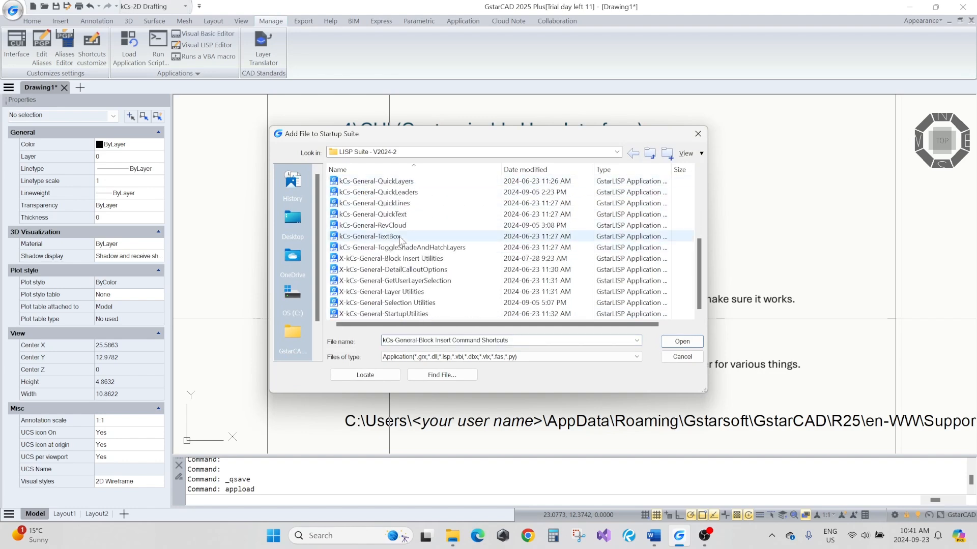
pyautogui.keyDown('shift'); pyautogui.click(403, 314); pyautogui.keyUp('shift')
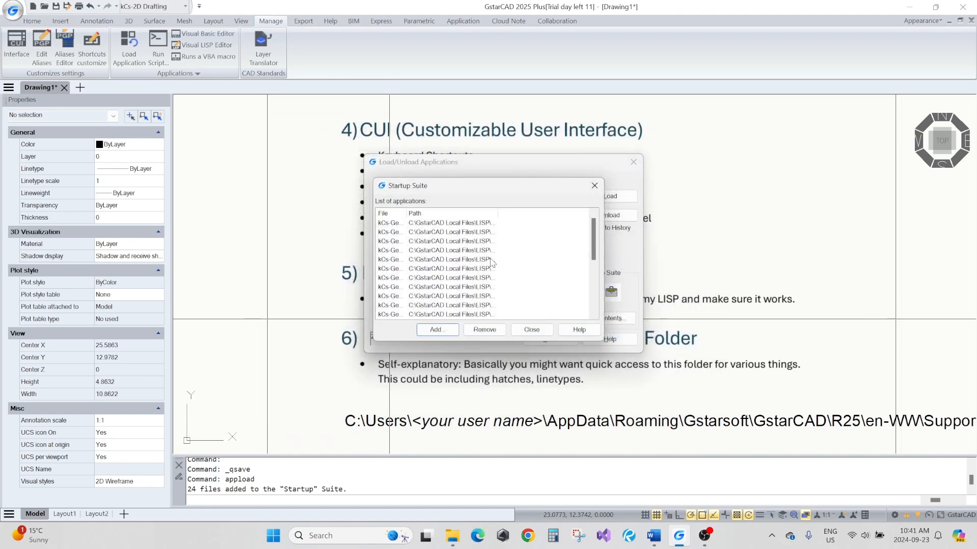
pyautogui.click(529, 330)
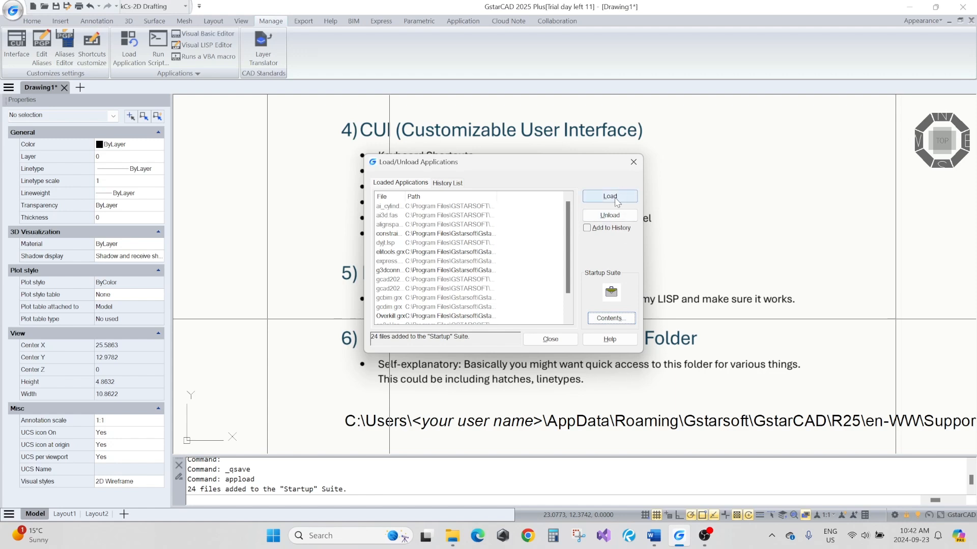
pyautogui.click(633, 162)
# Step: Open the Options dialog with the OP command, review the File search paths and locations for the Support folder item, and close it
pyautogui.scroll(-1, 627, 277)
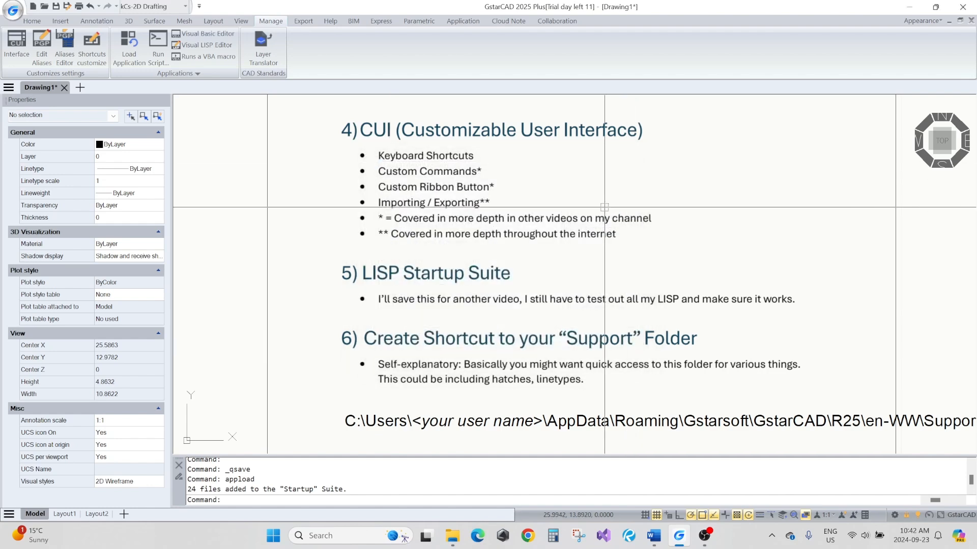
pyautogui.scroll(-1, 627, 277)
pyautogui.moveTo(627, 277)
pyautogui.mouseDown(button='middle')
pyautogui.moveTo(594, 239)
pyautogui.moveTo(546, 259)
pyautogui.moveTo(558, 287)
pyautogui.moveTo(554, 234)
pyautogui.mouseUp(button='middle')
pyautogui.scroll(2, 408, 262)
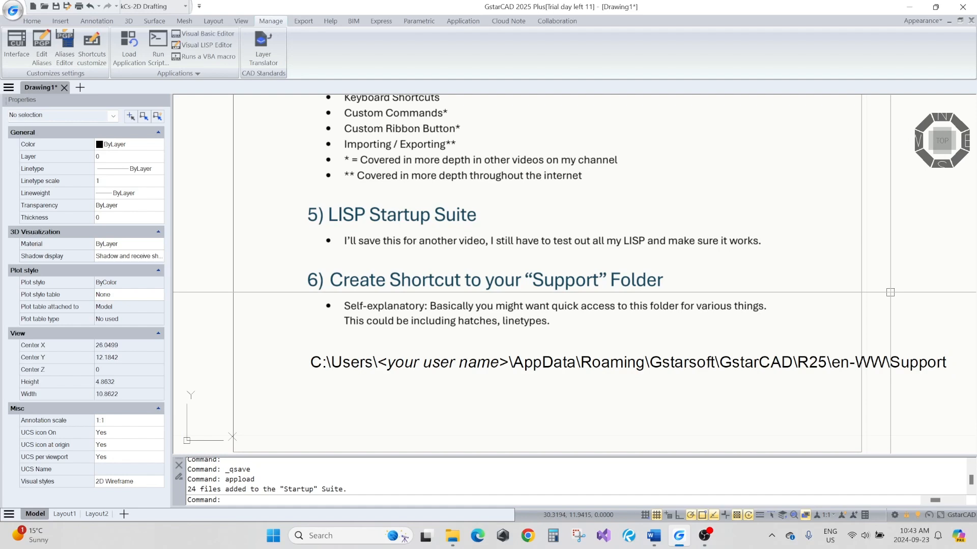
pyautogui.moveTo(890, 292); pyautogui.dragTo(831, 274, button='middle')
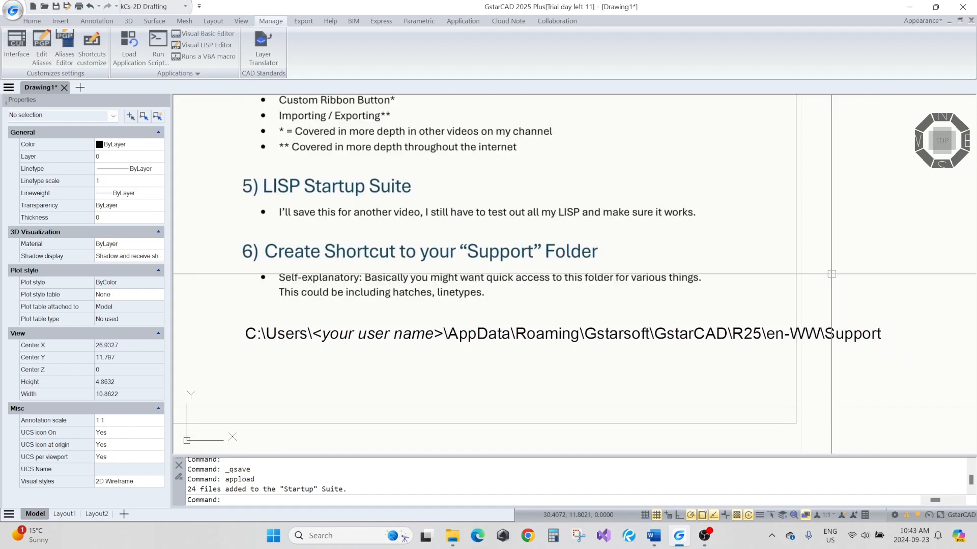
pyautogui.write('OP')
pyautogui.press('Return')
pyautogui.click(306, 103)
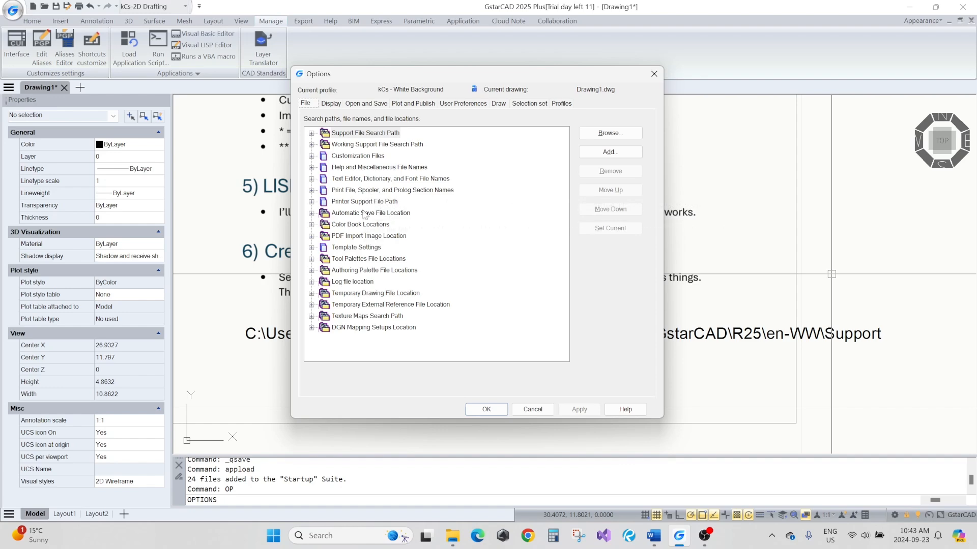
pyautogui.click(654, 74)
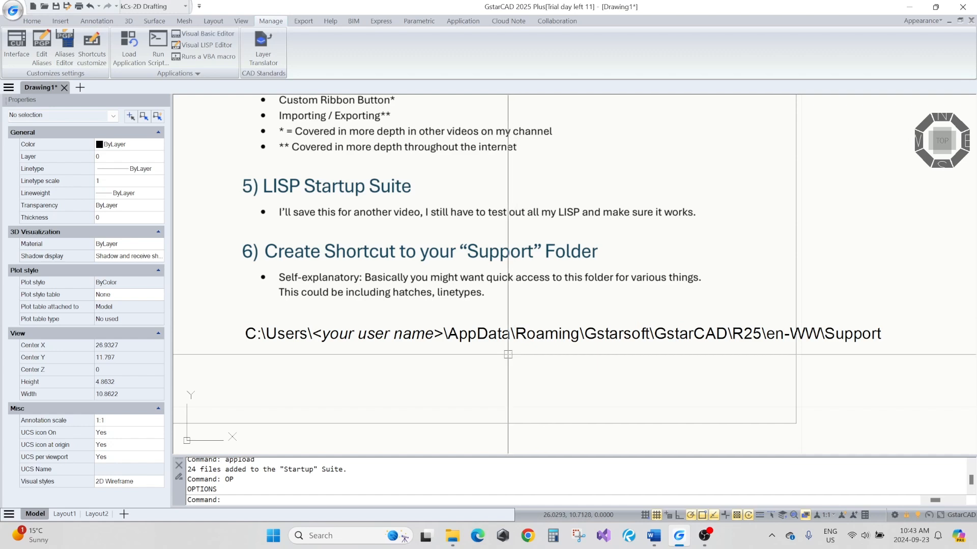
pyautogui.moveTo(570, 320)
pyautogui.mouseDown(button='middle')
pyautogui.moveTo(497, 311)
pyautogui.moveTo(557, 305)
pyautogui.mouseUp(button='middle')
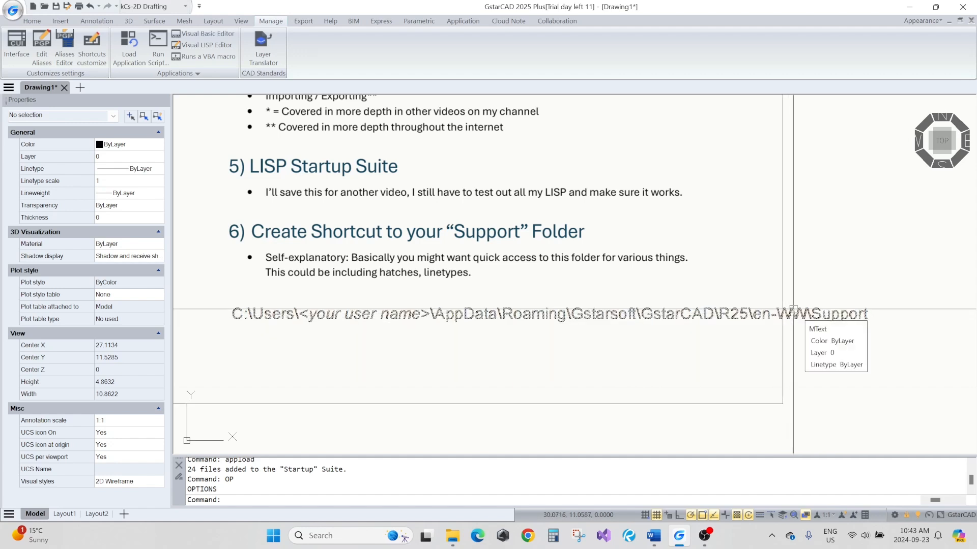
pyautogui.moveTo(808, 343); pyautogui.dragTo(780, 340, button='middle')
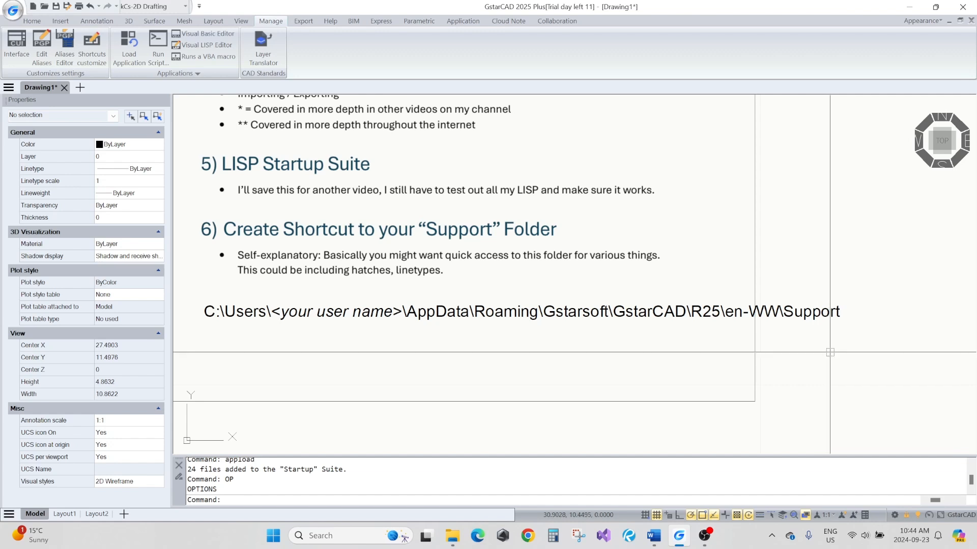
pyautogui.moveTo(797, 297); pyautogui.dragTo(747, 323, button='middle')
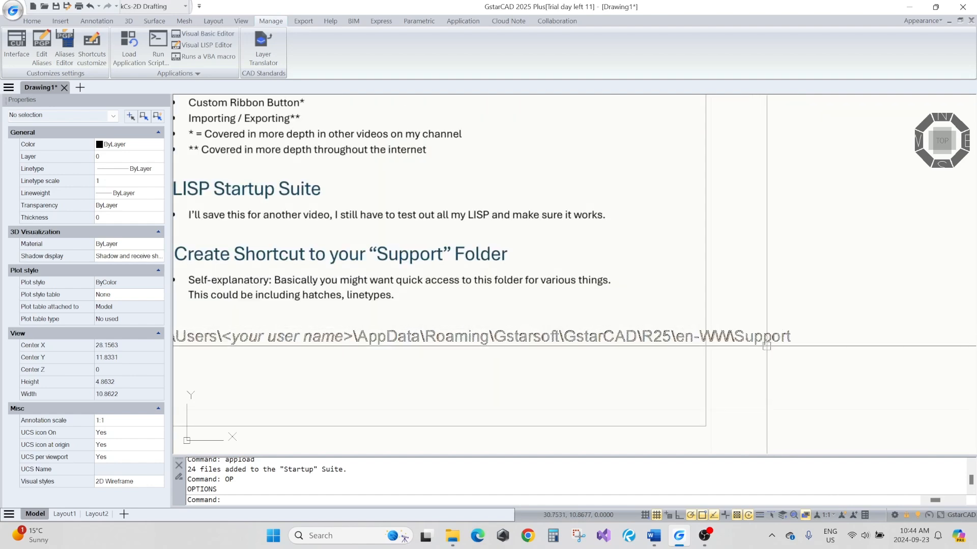
pyautogui.moveTo(756, 356); pyautogui.dragTo(824, 340, button='middle')
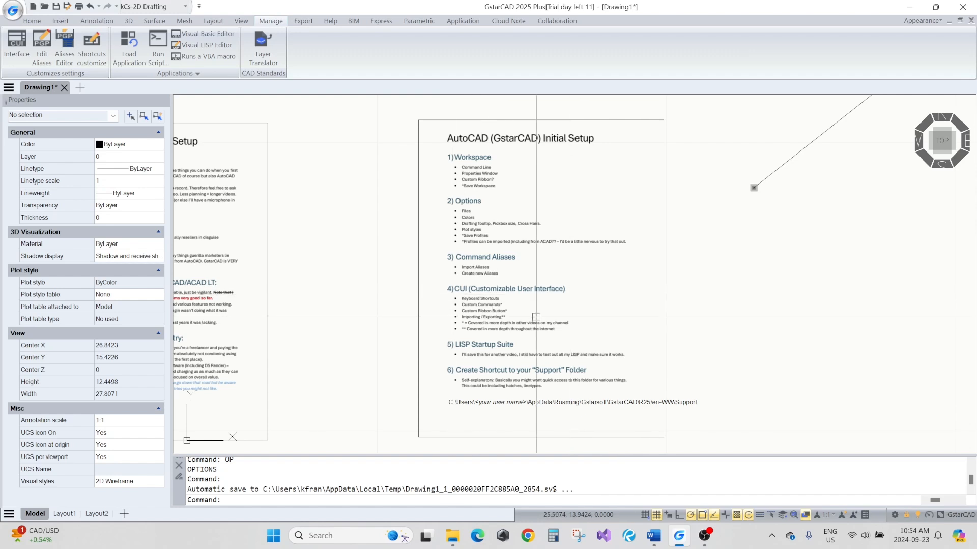
# Step: Open the list of object snap modes, check which ones are enabled, and dismiss it without changes
pyautogui.rightClick(702, 515)
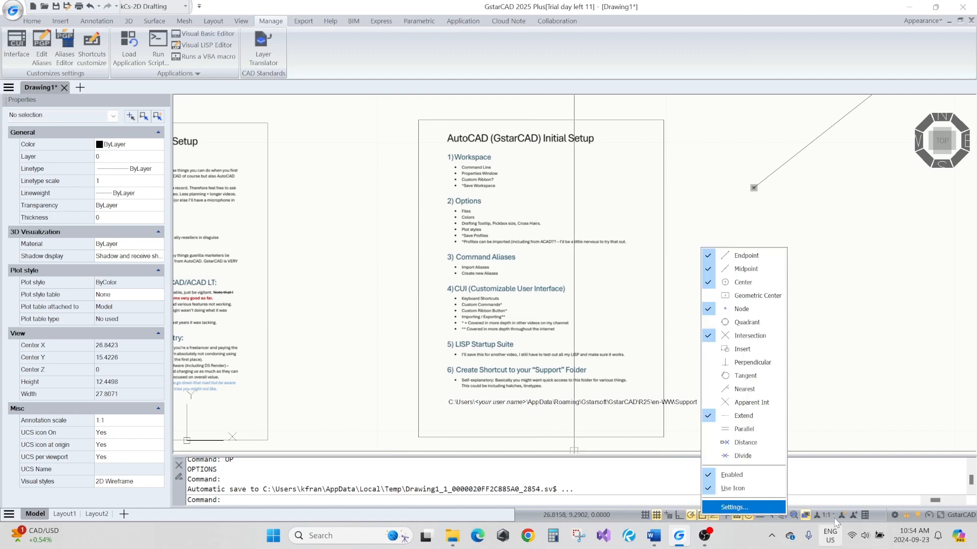
pyautogui.click(873, 397)
pyautogui.click(811, 375)
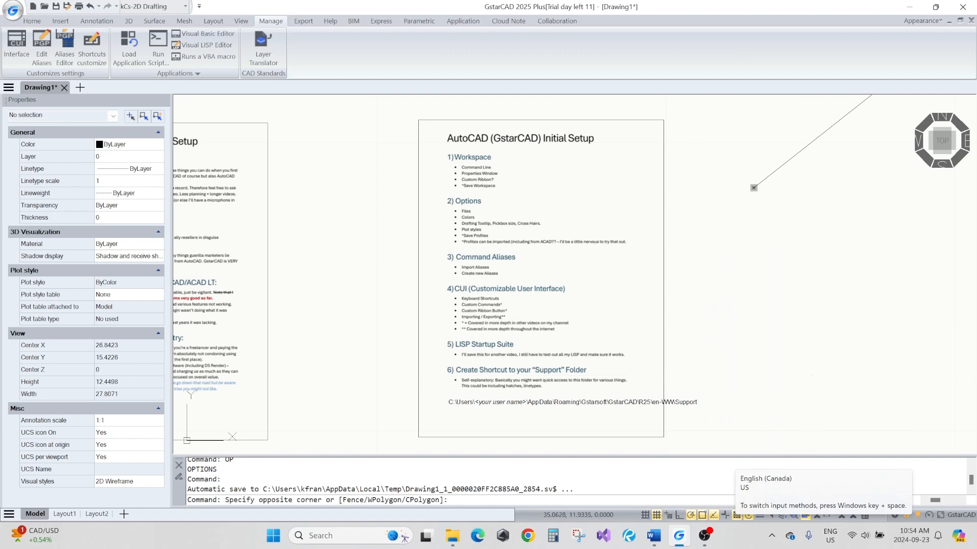
pyautogui.press('Escape')
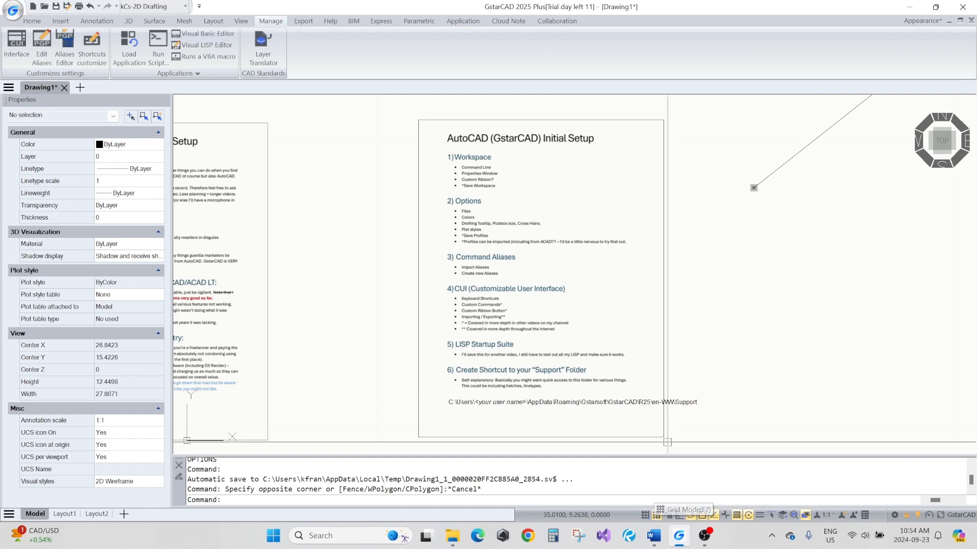
pyautogui.click(729, 383)
pyautogui.click(710, 346)
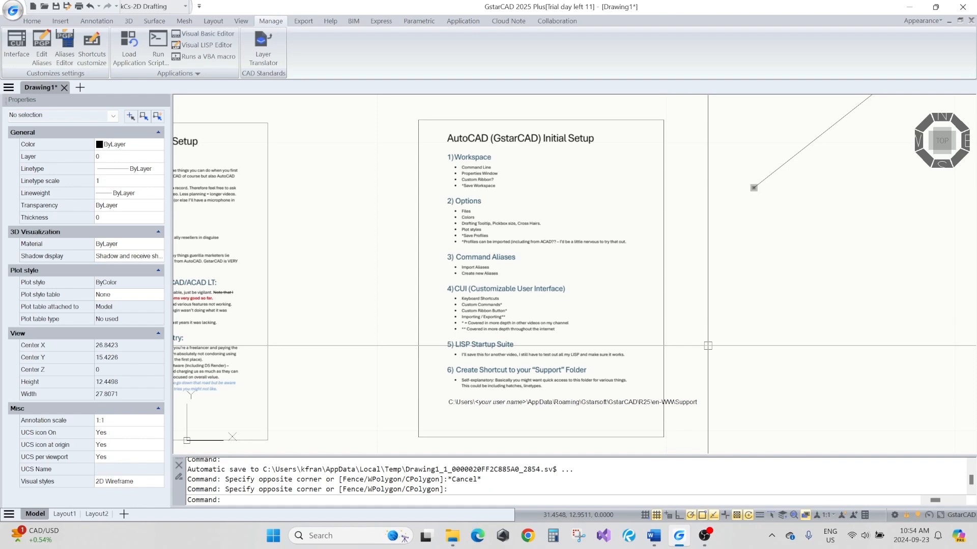